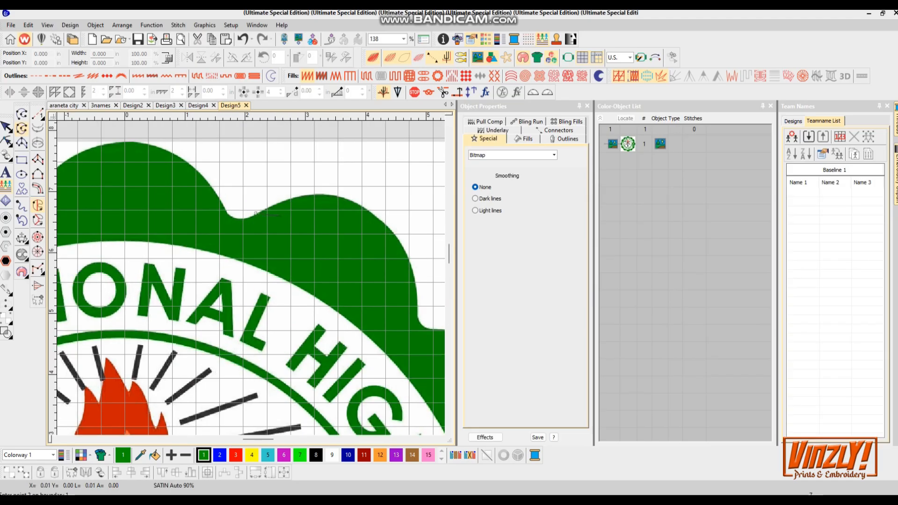
- Trace the outer scalloped border of the seal with curve points along its top-right and right side
left_click(343, 198)
left_click(414, 272)
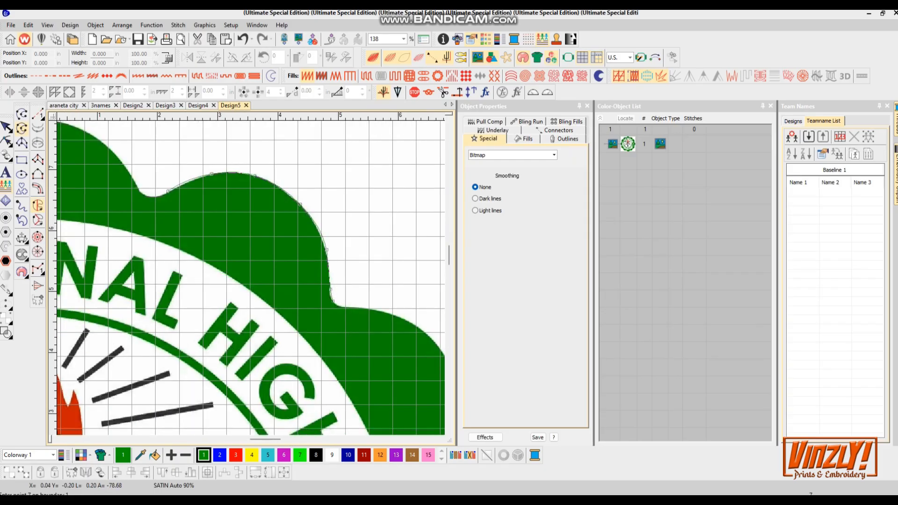
left_click(348, 308)
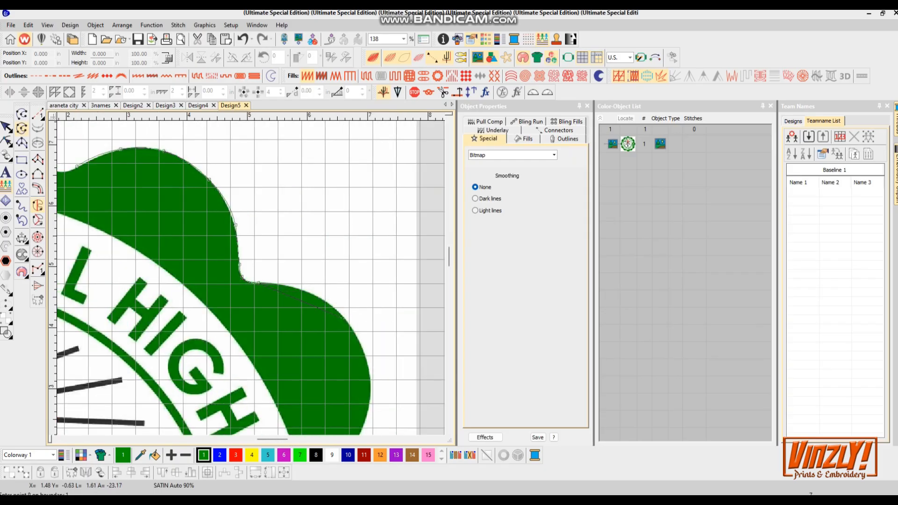
left_click(331, 305)
left_click(364, 352)
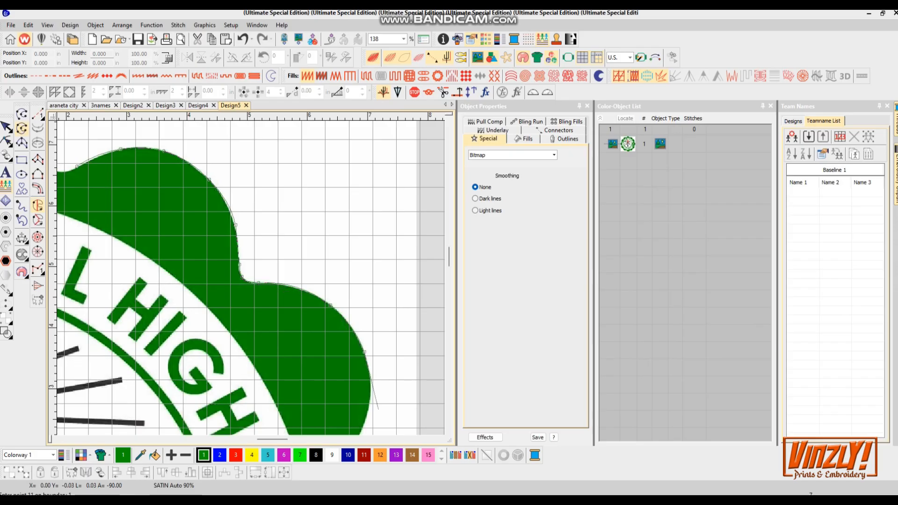
left_click(239, 268)
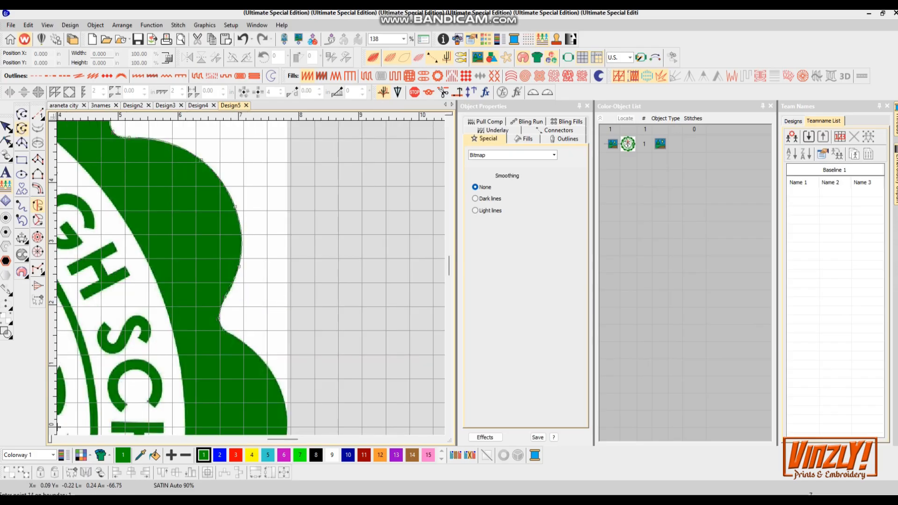
left_click(258, 354)
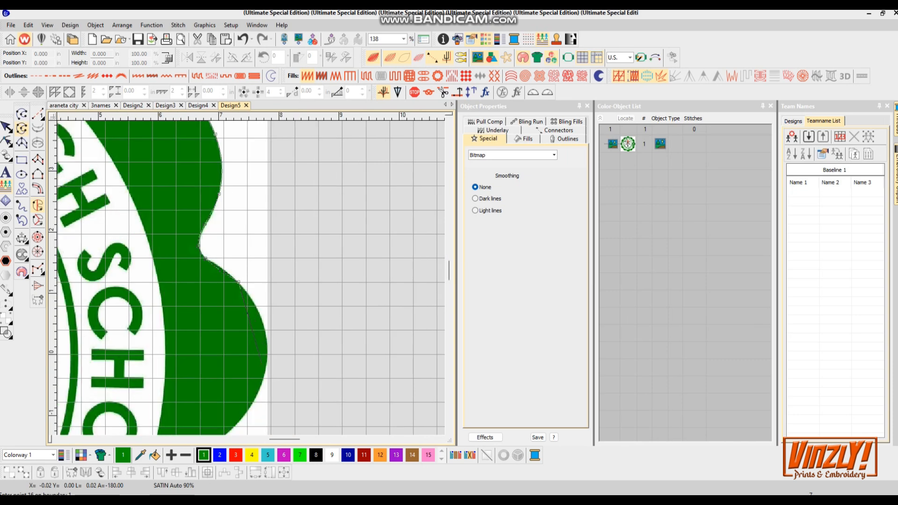
left_click(263, 326)
left_click(241, 332)
left_click(204, 371)
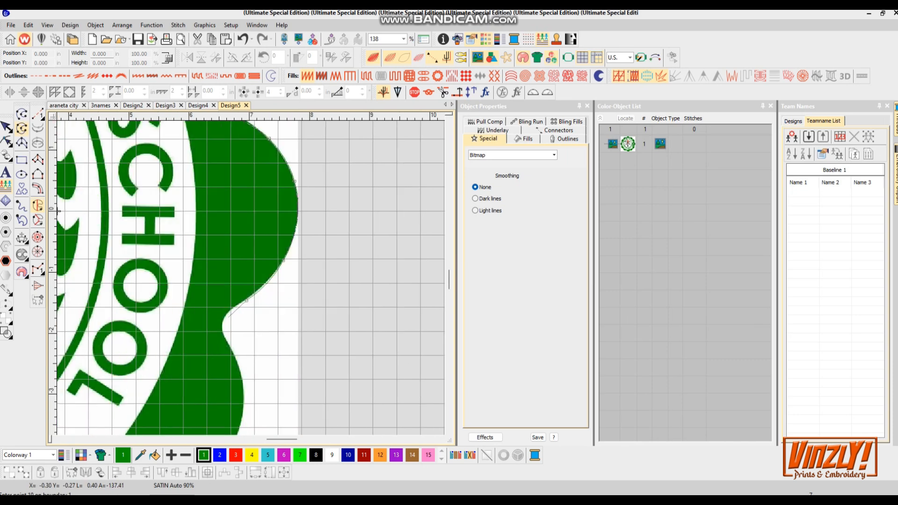
left_click(223, 328)
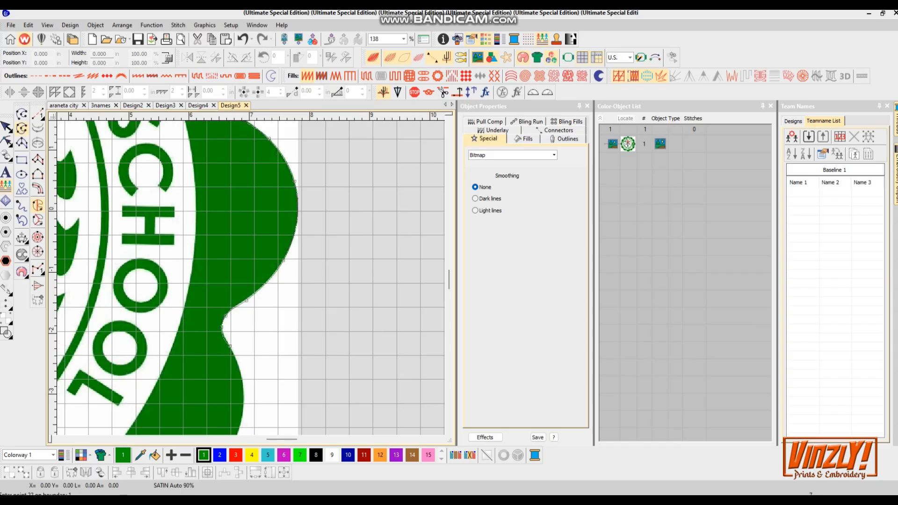
- Continue placing points around the border's lower-right and bottom scallops
scroll(232, 347, "down", 1)
right_click(229, 382)
right_click(252, 281)
right_click(222, 288)
right_click(205, 286)
right_click(185, 289)
right_click(179, 297)
right_click(171, 340)
right_click(199, 318)
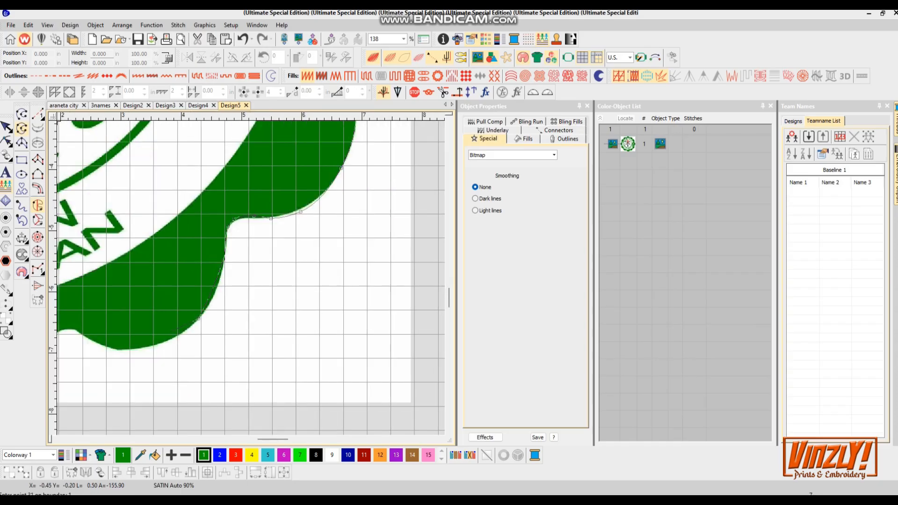
right_click(208, 316)
right_click(159, 296)
right_click(205, 305)
right_click(142, 263)
right_click(203, 244)
right_click(128, 264)
right_click(223, 271)
right_click(179, 219)
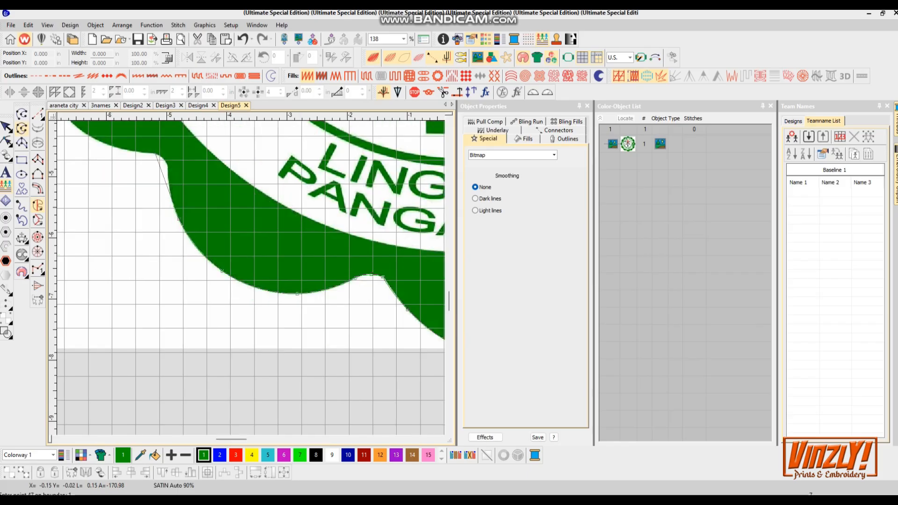
- Continue tracing the scallops along the bottom-left and left side back toward the top
right_click(157, 154)
right_click(238, 266)
right_click(185, 164)
right_click(252, 245)
right_click(245, 229)
right_click(191, 159)
right_click(244, 227)
right_click(284, 181)
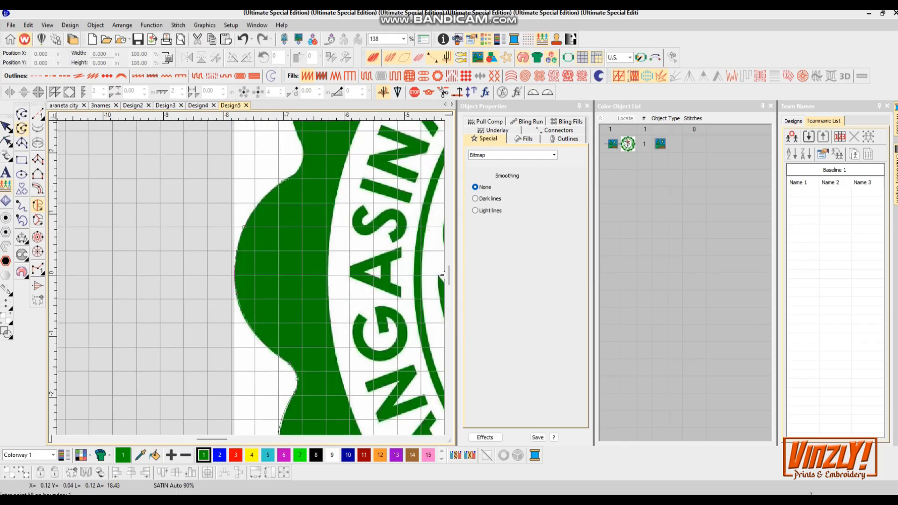
scroll(290, 179, "up", 4)
right_click(302, 159)
right_click(274, 245)
right_click(354, 222)
right_click(261, 225)
right_click(394, 276)
right_click(259, 278)
right_click(295, 256)
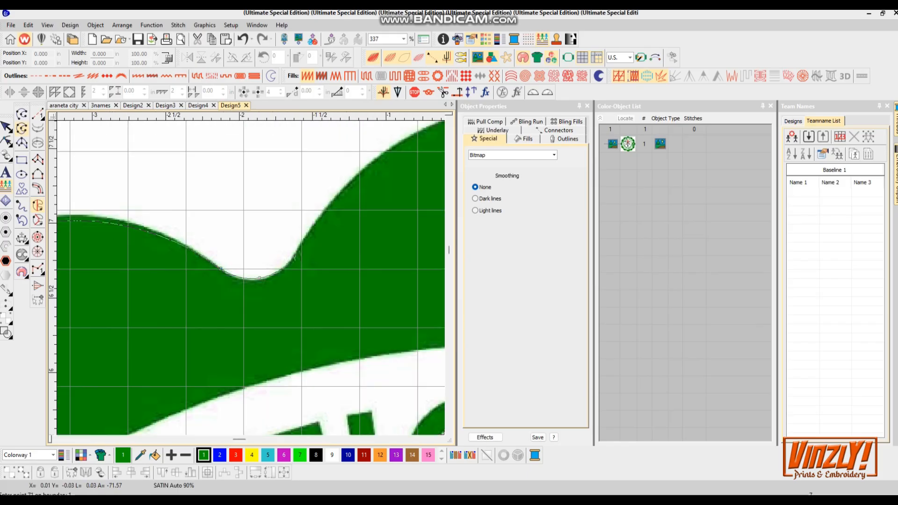
right_click(274, 244)
right_click(330, 344)
right_click(363, 368)
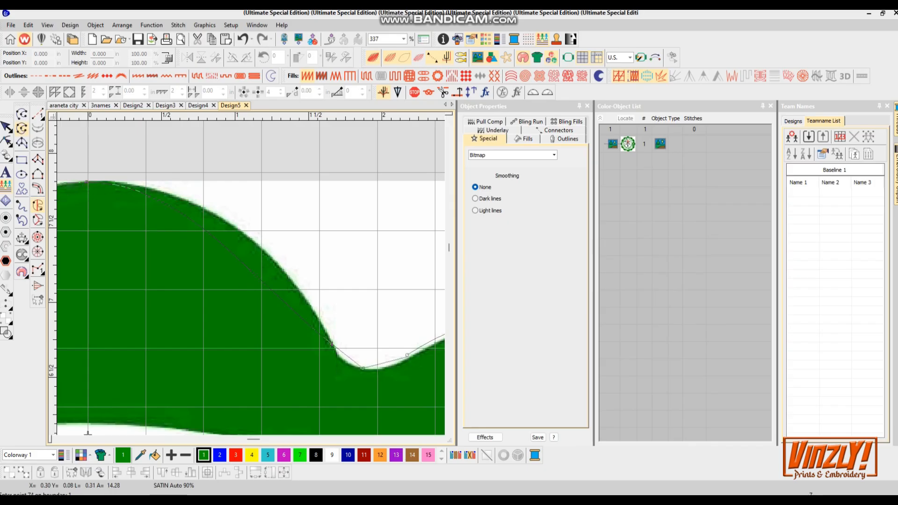
- Remove the last misplaced point, re-place the final points and close the border shape
key("BackSpace")
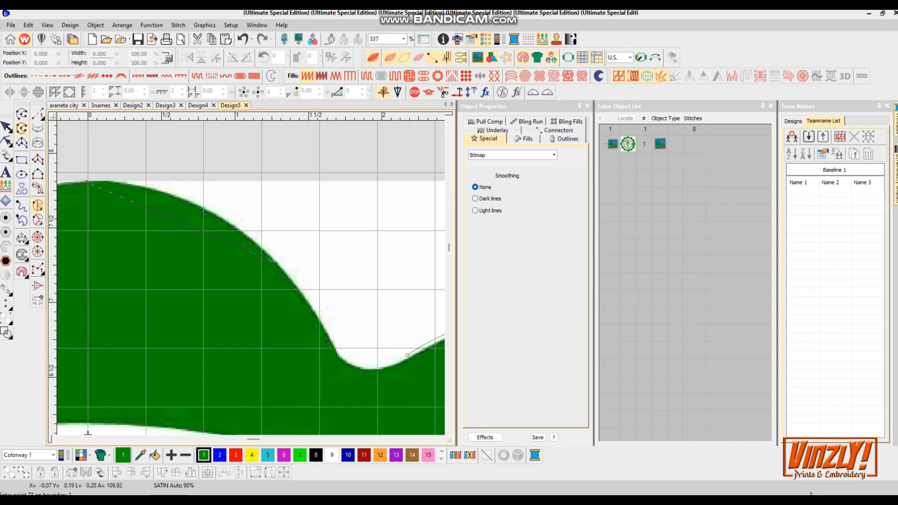
right_click(277, 266)
right_click(336, 350)
right_click(362, 366)
right_click(407, 355)
key("Return")
key("0")
- Apply a Tatami fill to the scalloped border shape
scroll(252, 281, "up", 2)
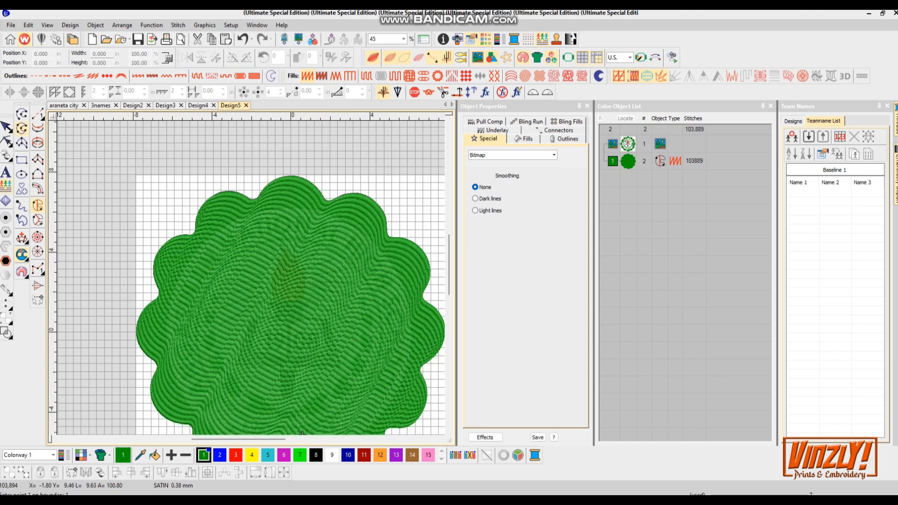
scroll(236, 241, "down", 2)
scroll(315, 380, "up", 2)
key("Escape")
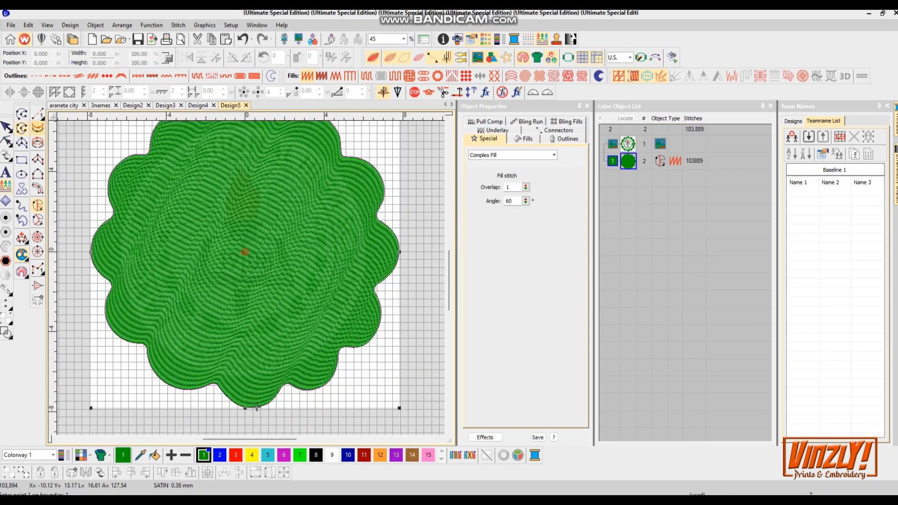
left_click(367, 76)
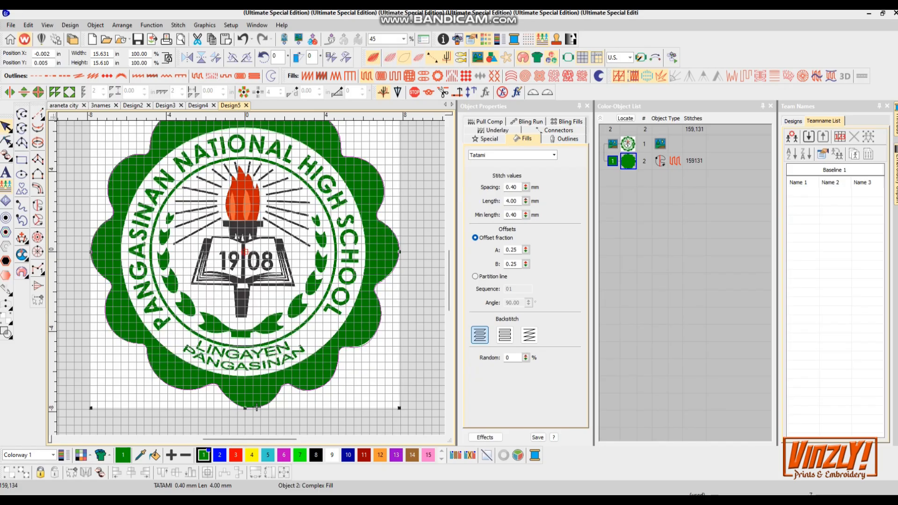
- Cut a circular hole in the border shape following the inner edge of the green band
left_click(21, 256)
scroll(195, 434, "up", 4)
scroll(196, 434, "up", 3)
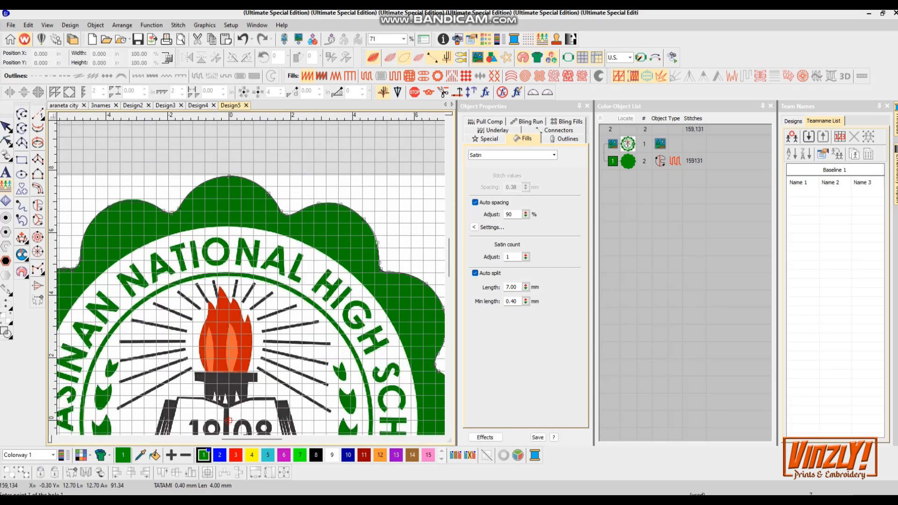
scroll(229, 421, "up", 4)
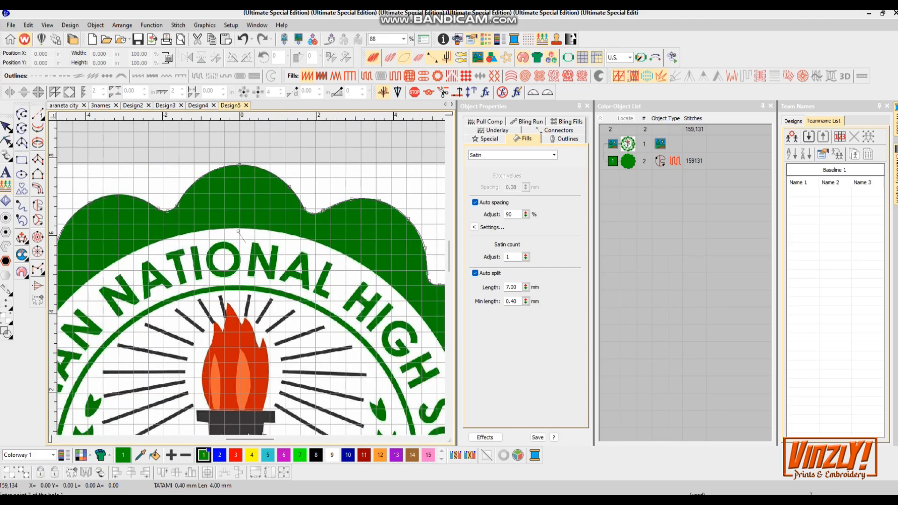
left_click(239, 232)
left_click(402, 390)
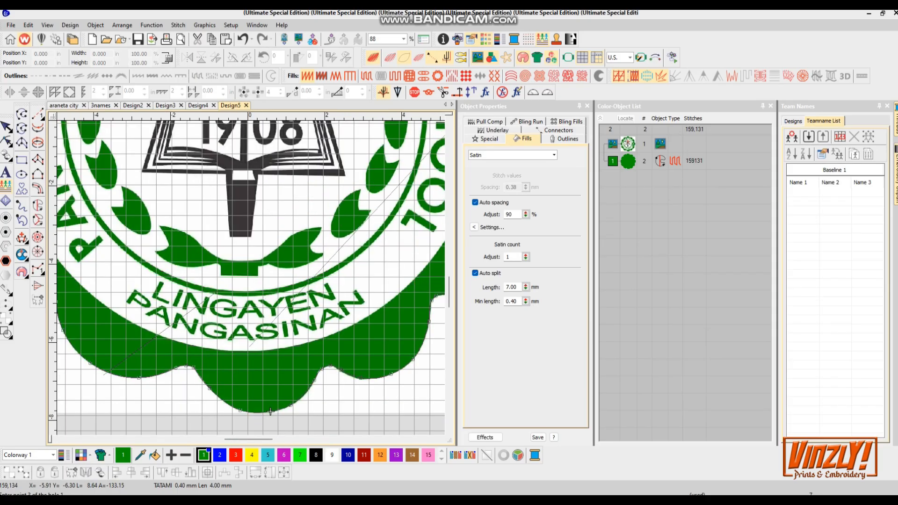
left_click(271, 412)
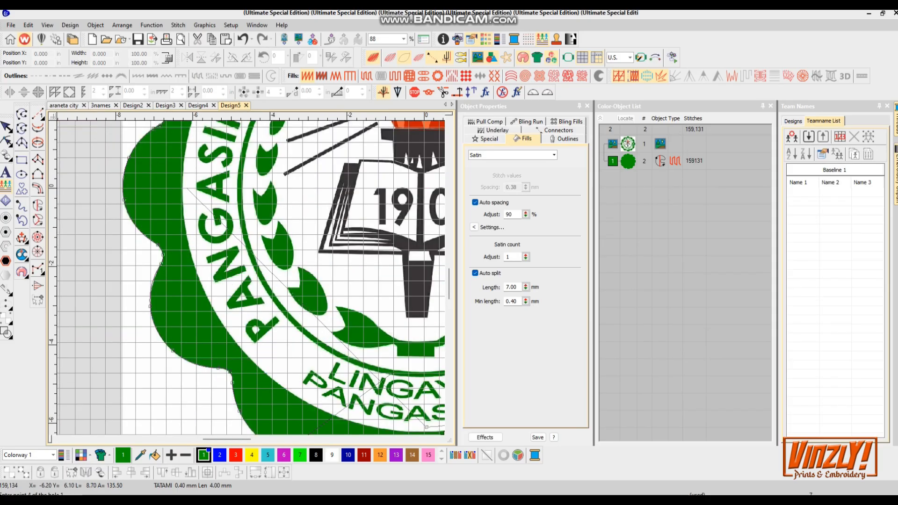
left_click(190, 182)
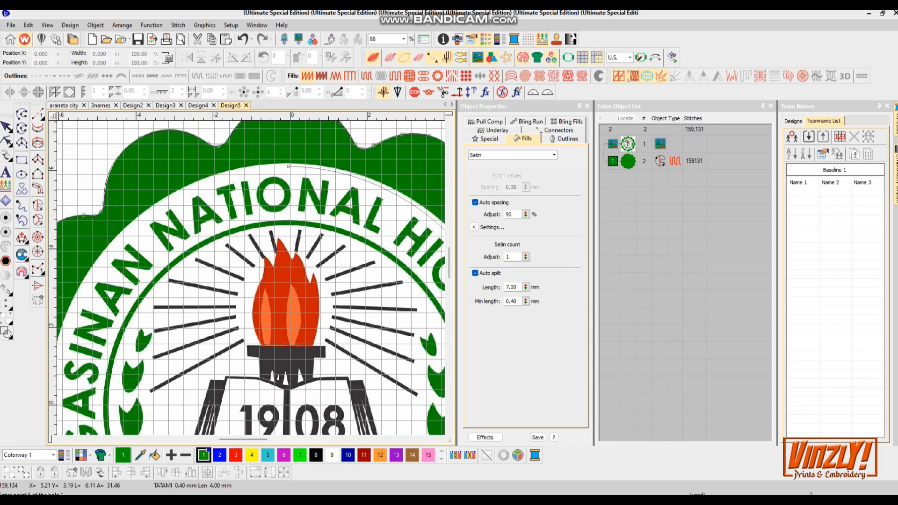
left_click(289, 166)
key("Return")
key("Return")
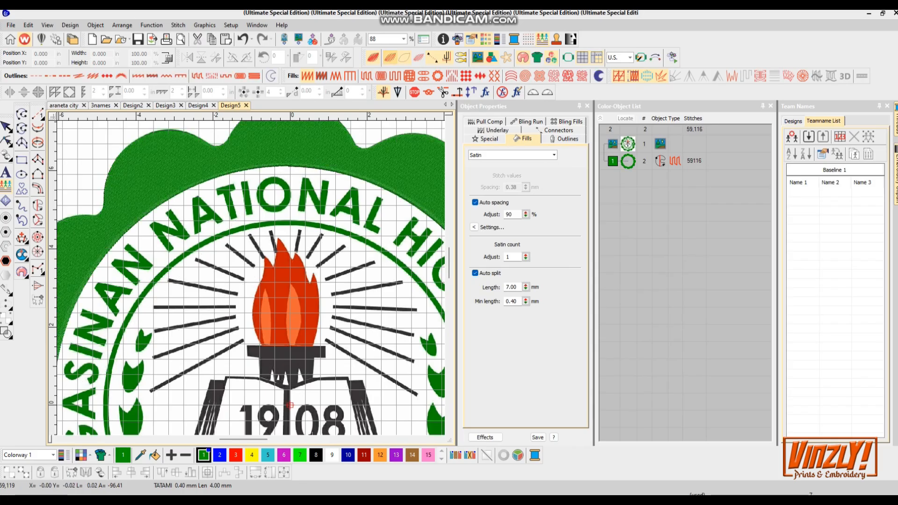
- Draw a circle covering the seal's inner area within the border
key("s")
scroll(258, 295, "down", 5)
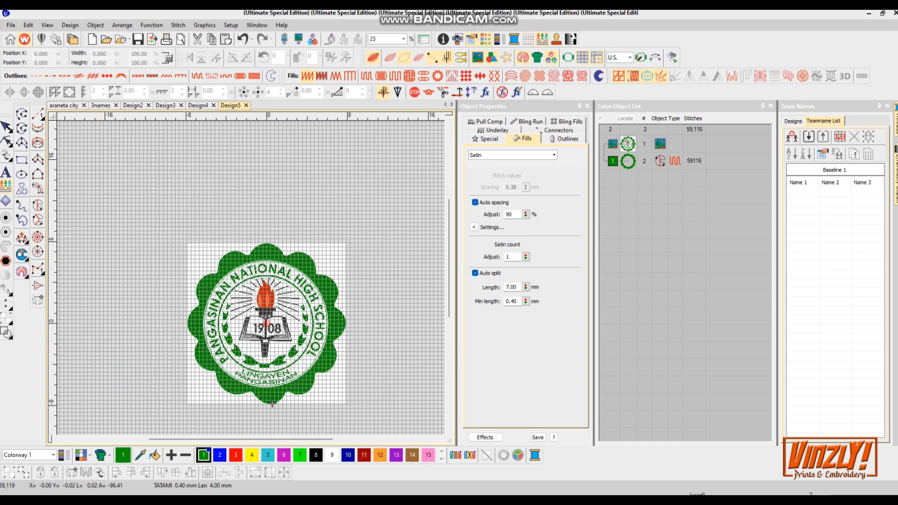
scroll(279, 345, "up", 5)
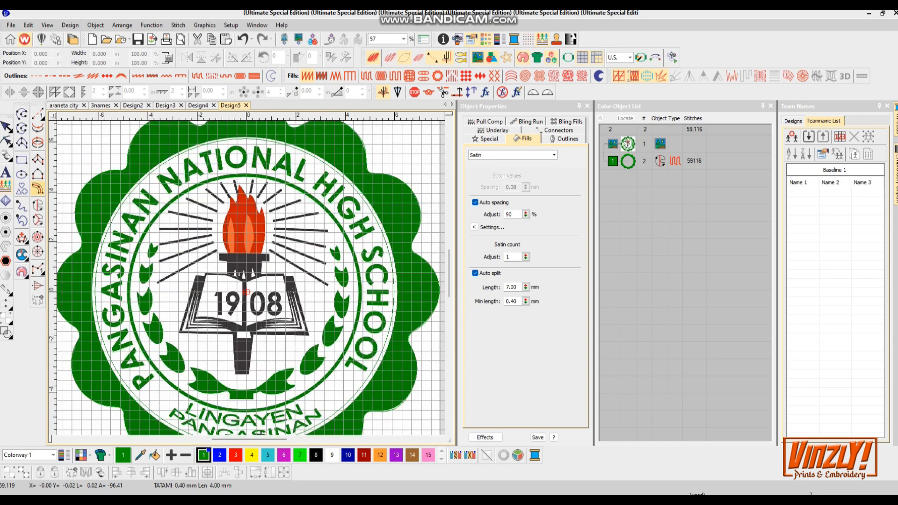
left_click(22, 174)
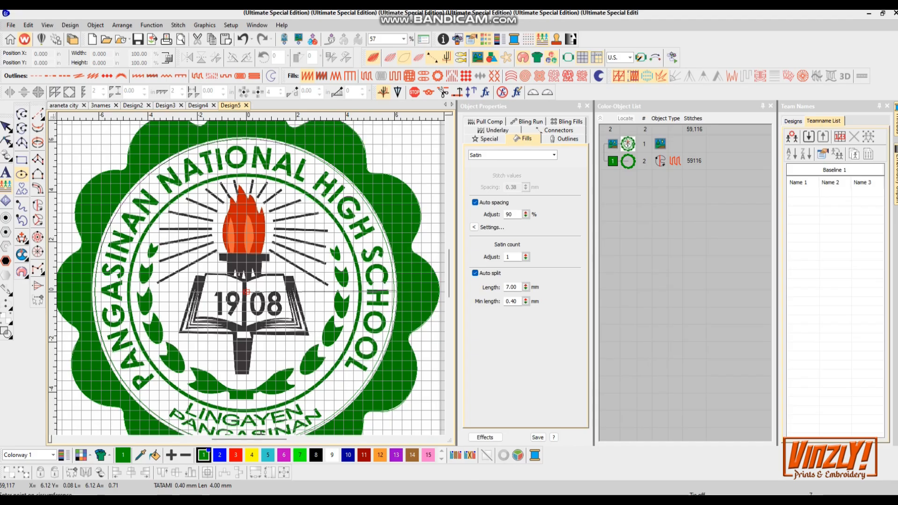
left_click(395, 290)
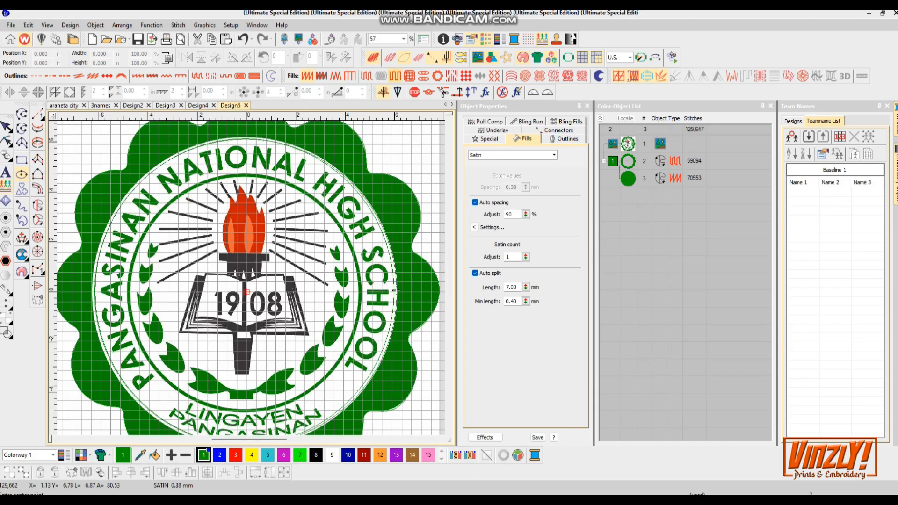
- Resize the circle to about 12.35 by 12.34 in
left_click(7, 126)
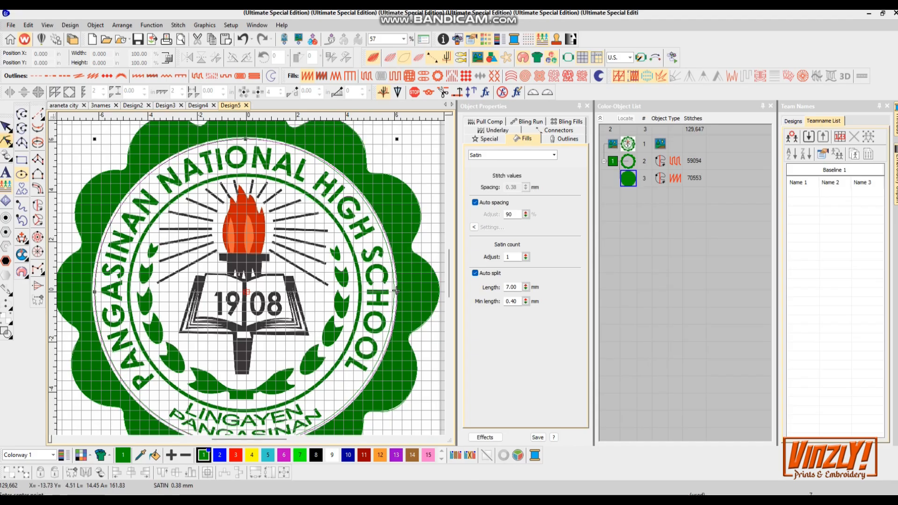
scroll(97, 300, "up", 2)
left_click_drag(261, 242, 256, 242)
key("0")
scroll(234, 403, "up", 5)
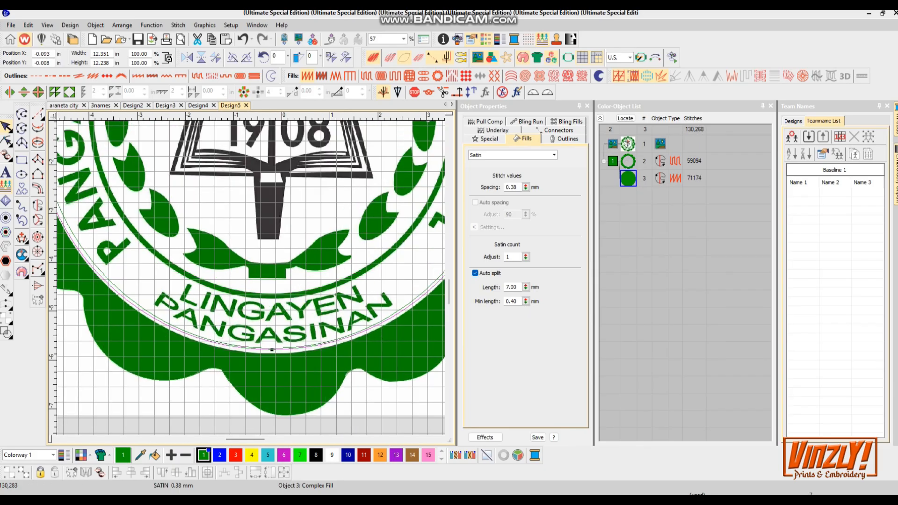
left_click_drag(283, 386, 283, 392)
- Stretch the circle's height to about 12.45 in
scroll(283, 392, "down", 5)
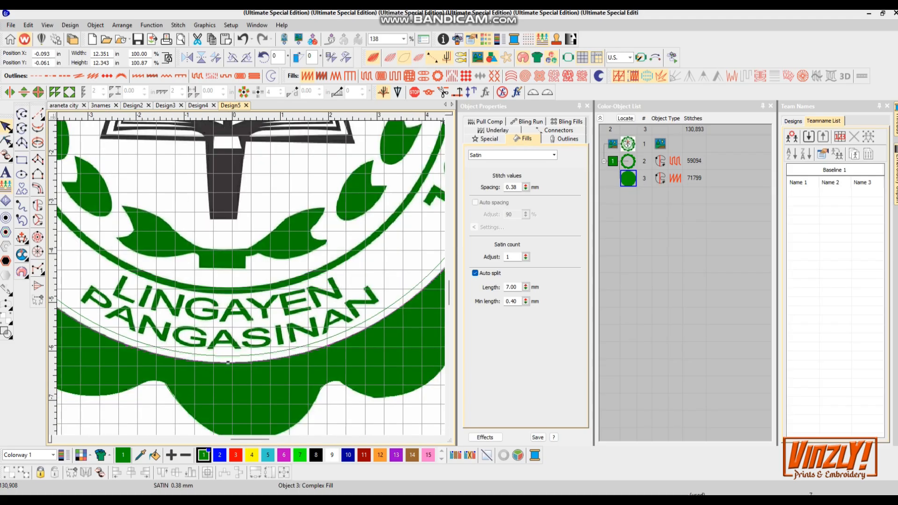
scroll(283, 260, "up", 4)
scroll(307, 344, "down", 4)
scroll(229, 207, "up", 3)
left_click_drag(230, 275, 230, 271)
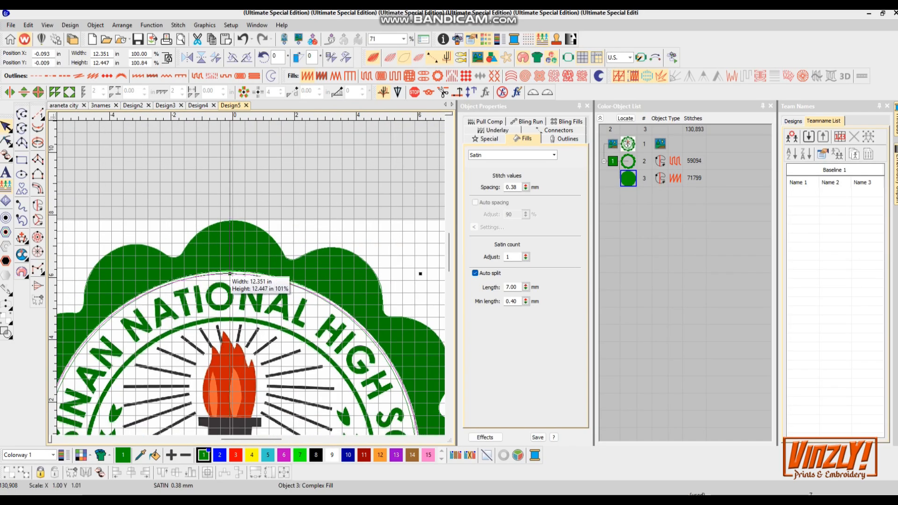
- Widen the circle to about 12.39 in so it meets the border's inner edge
scroll(325, 334, "down", 1)
scroll(325, 334, "up", 3)
left_click_drag(325, 333, 327, 333)
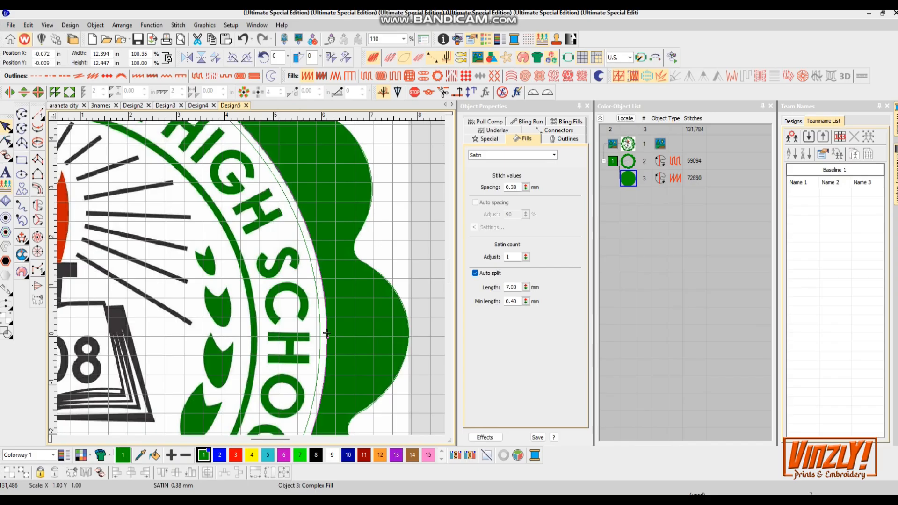
scroll(322, 291, "down", 6)
key("s")
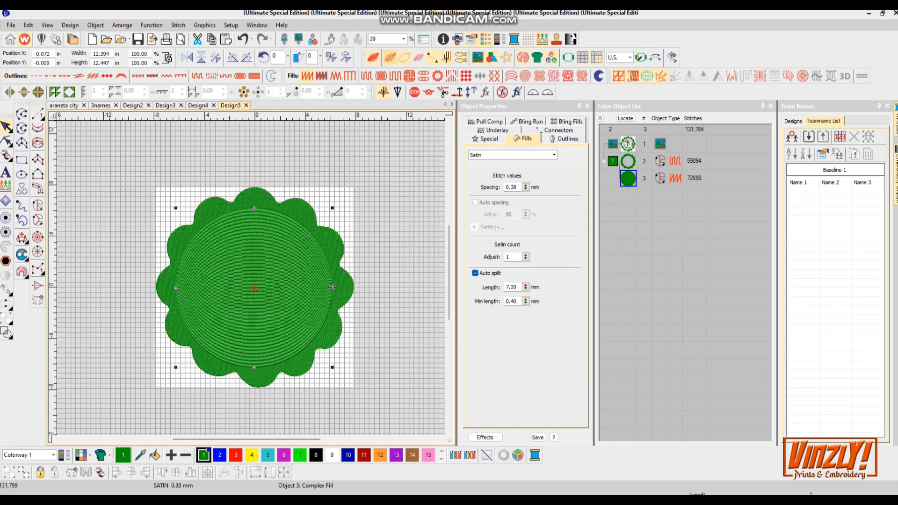
- Set the circle's colour to white and apply a Tatami fill
left_click(332, 455)
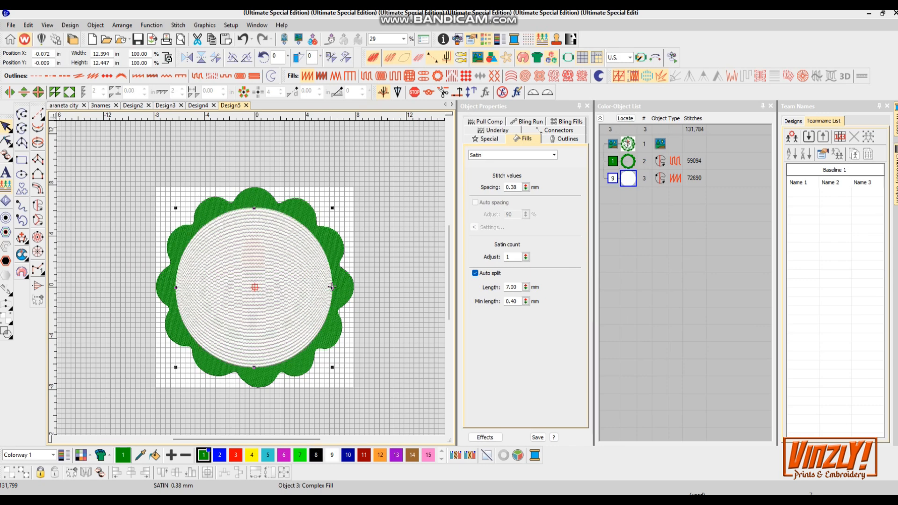
left_click(367, 76)
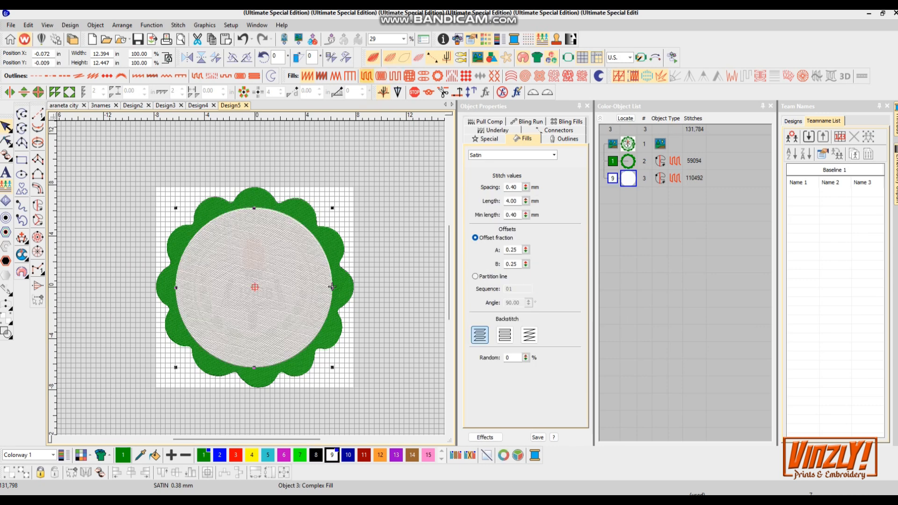
scroll(245, 308, "up", 3)
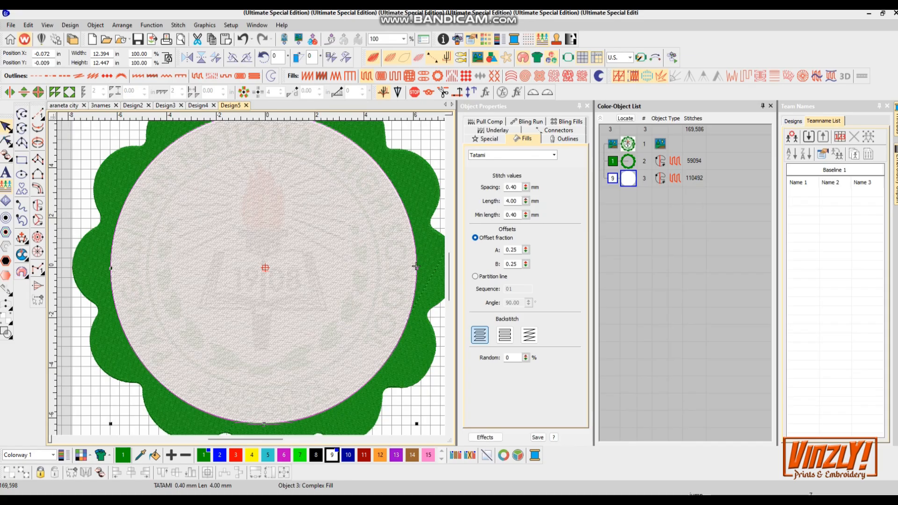
- Set the white circle's first underlay to Tatami with a 60° angle
left_click(497, 130)
left_click(524, 178)
left_click(499, 200)
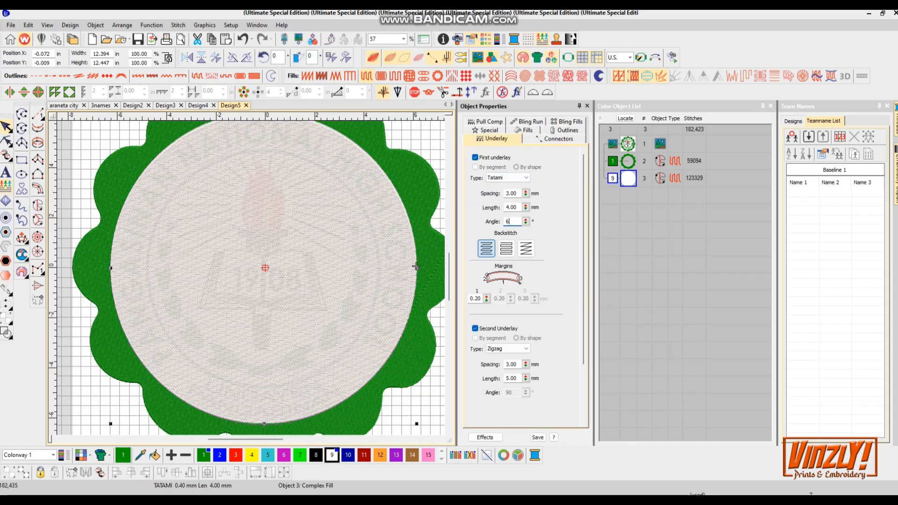
left_click(489, 130)
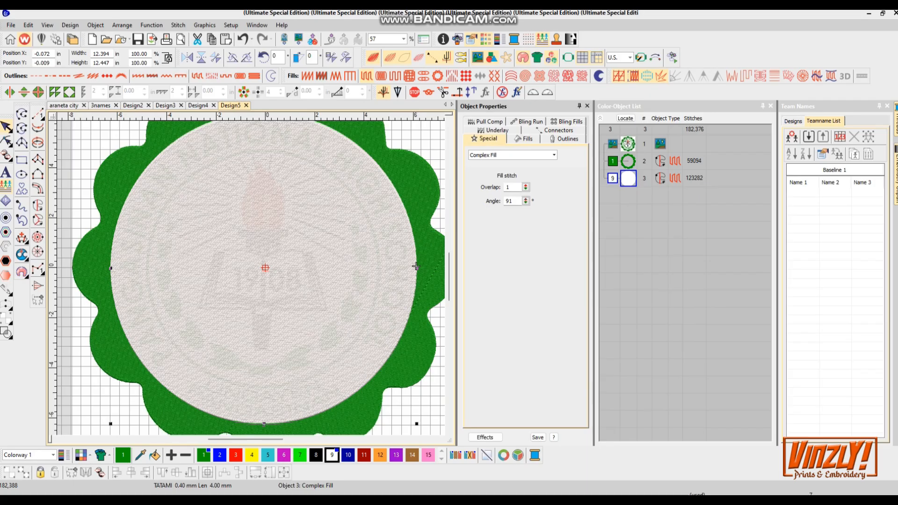
type("60")
key("Return")
- Select the green scalloped border and set its fill stitch angle to 90°
left_click(416, 267)
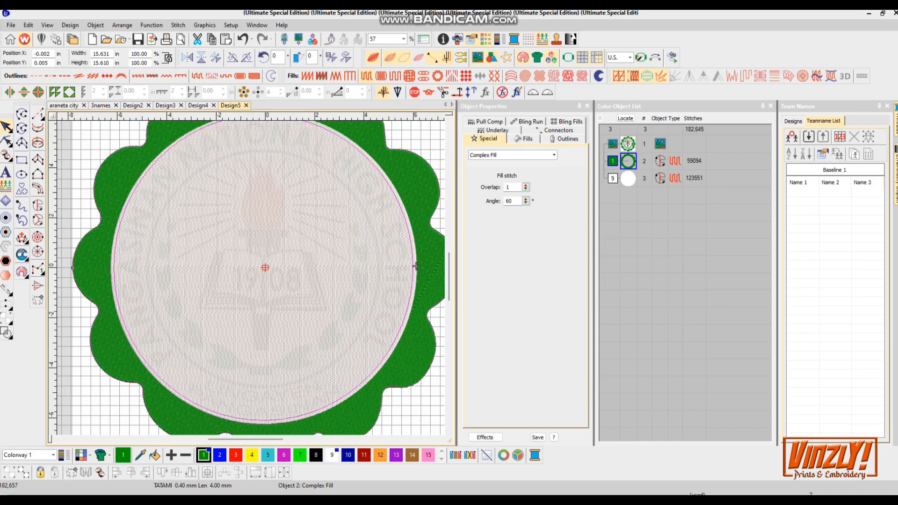
double_click(509, 201)
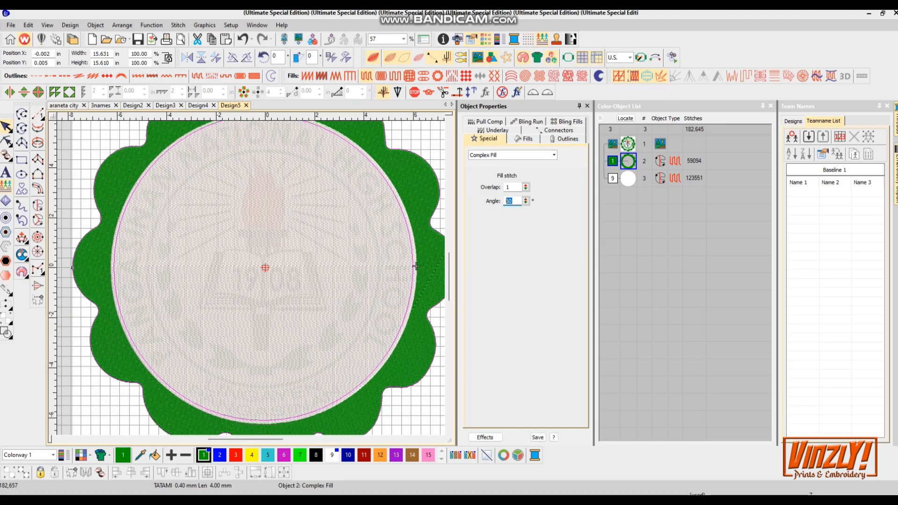
left_click(524, 139)
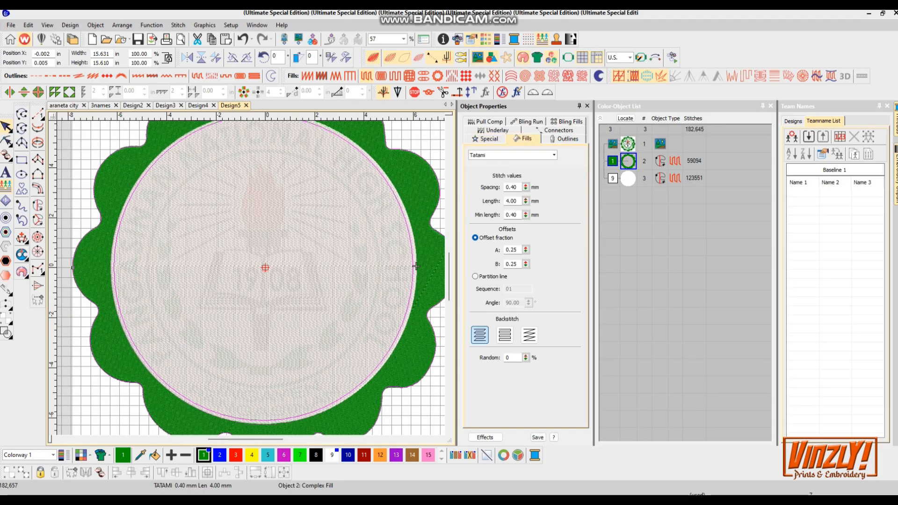
left_click(486, 139)
type("90")
key("Return")
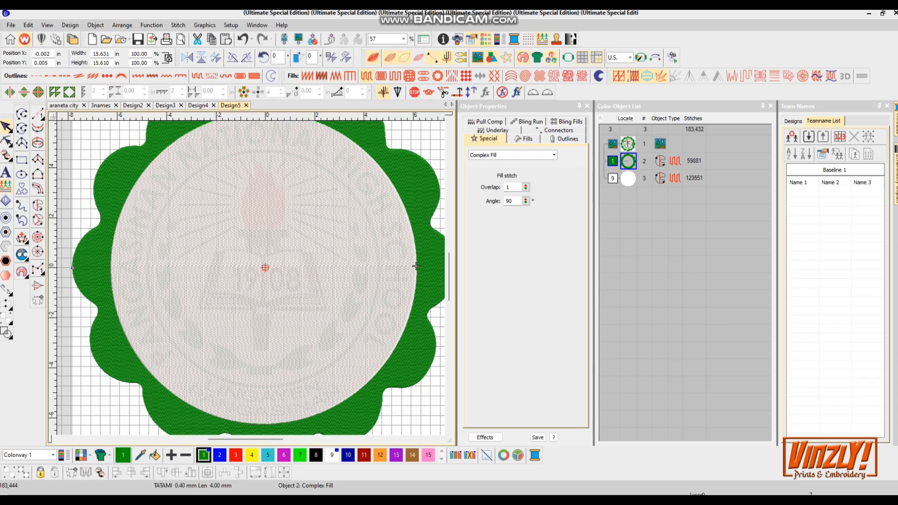
- Select the whole design and scale it proportionally to 3 in wide
scroll(416, 266, "up", 4)
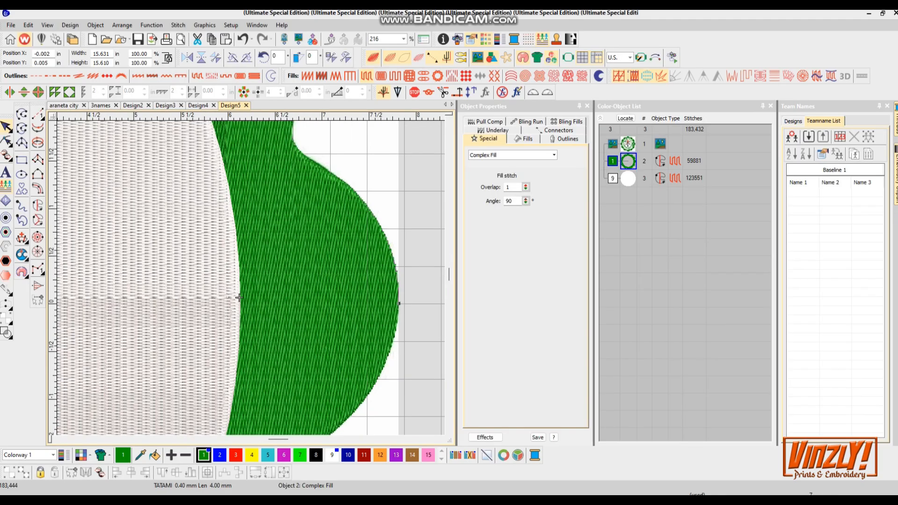
scroll(238, 297, "down", 6)
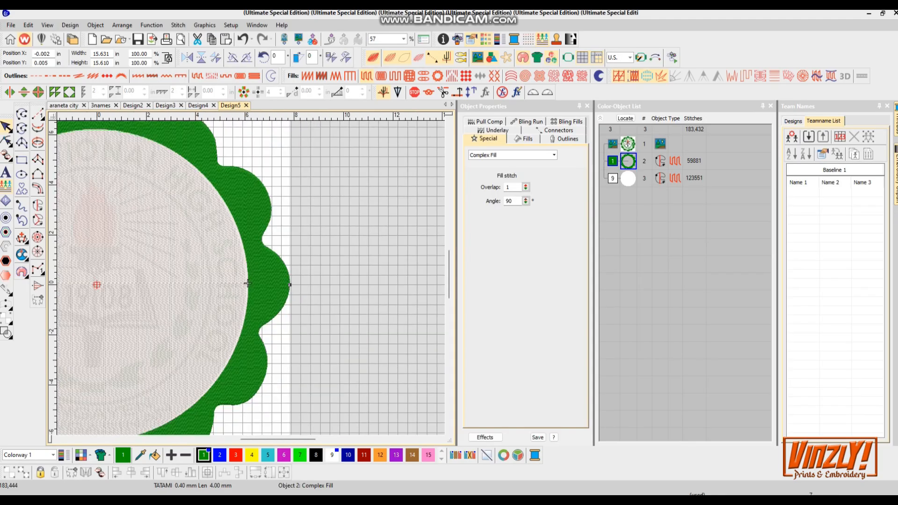
key("ctrl+a")
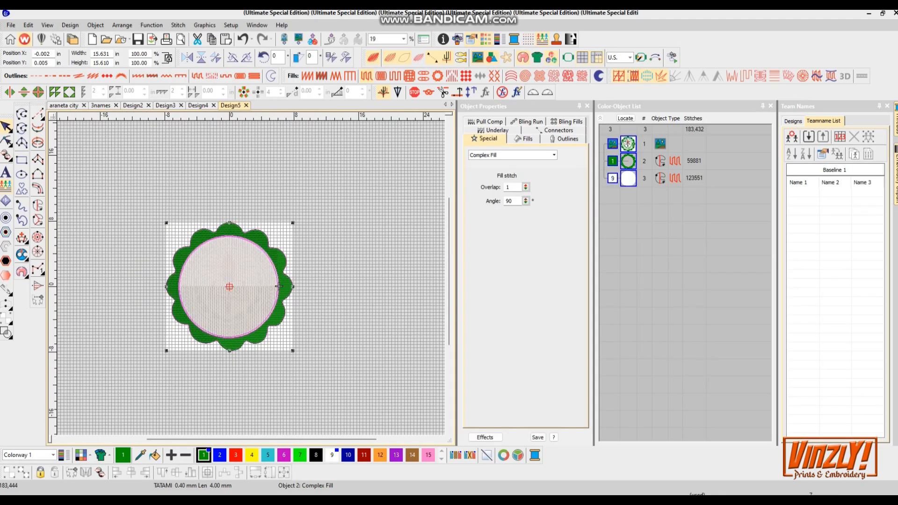
left_click_drag(111, 54, 60, 54)
type("3")
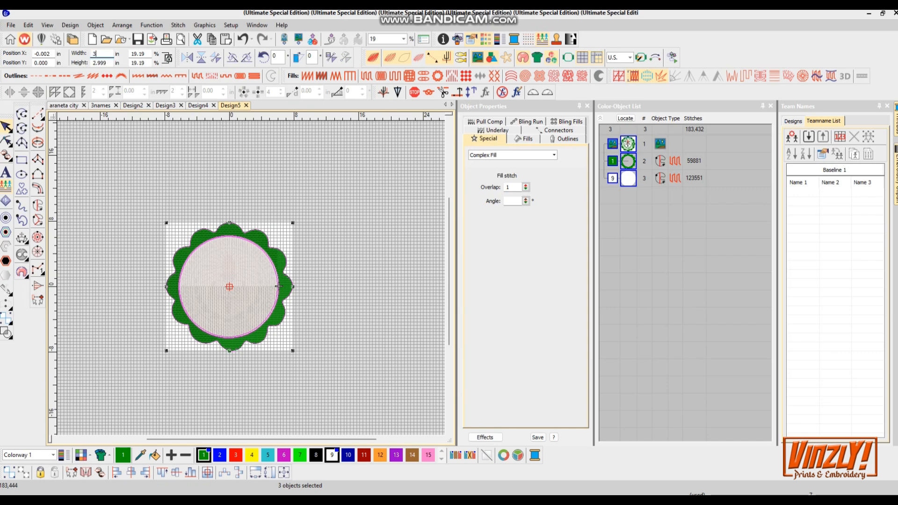
key("Return")
- Change the green border's underlay to a single Tatami layer, turning off the second underlay and adjusting its angle
scroll(221, 303, "up", 3)
scroll(275, 251, "up", 5)
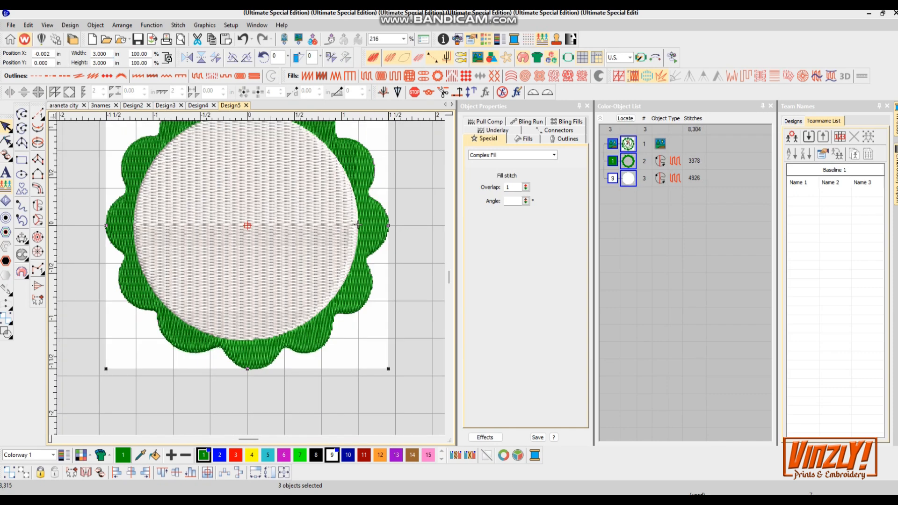
scroll(328, 237, "down", 2)
scroll(328, 237, "up", 2)
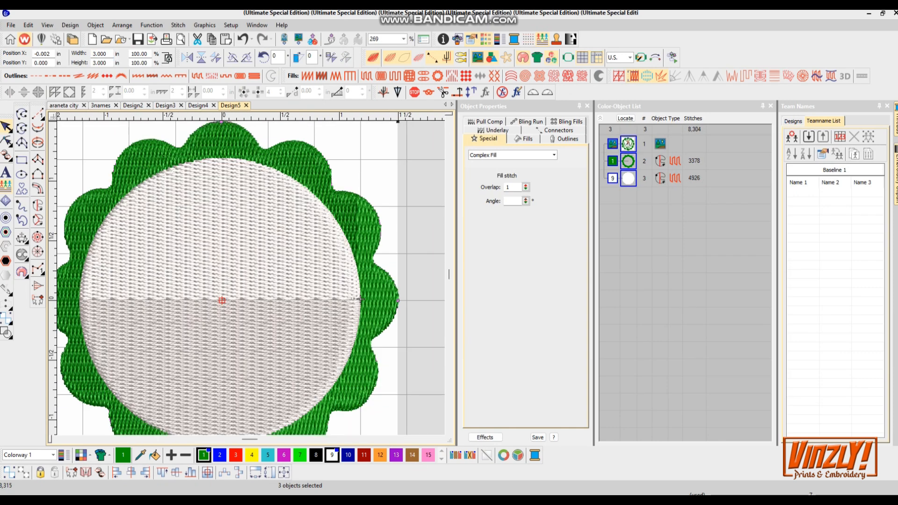
left_click(360, 300)
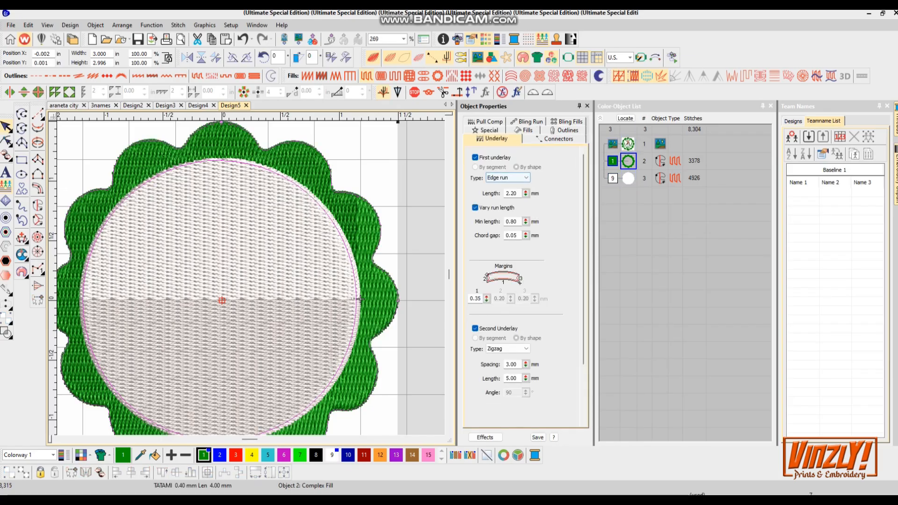
left_click(525, 178)
left_click(509, 199)
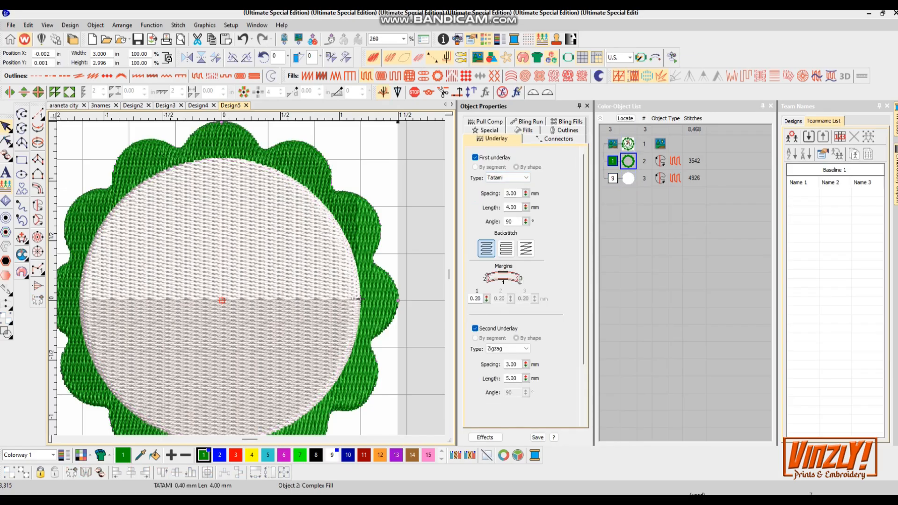
left_click(475, 329)
double_click(510, 222)
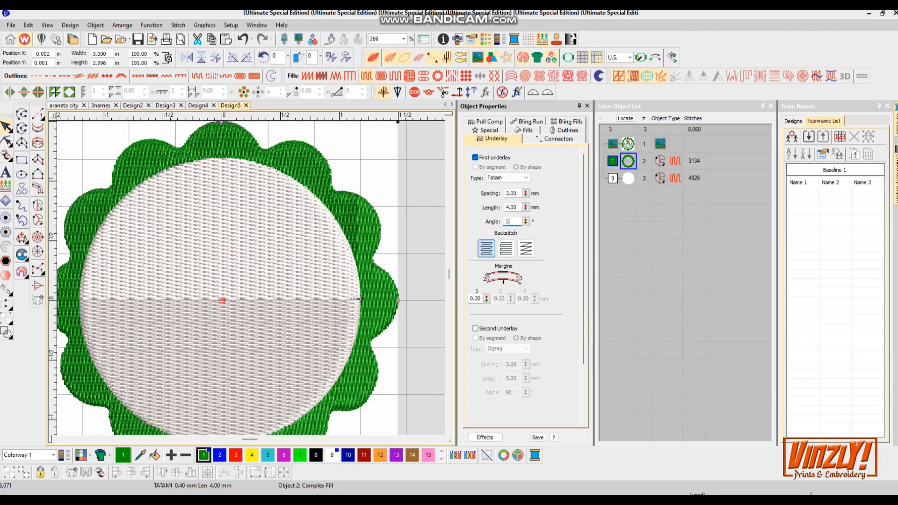
left_click(488, 130)
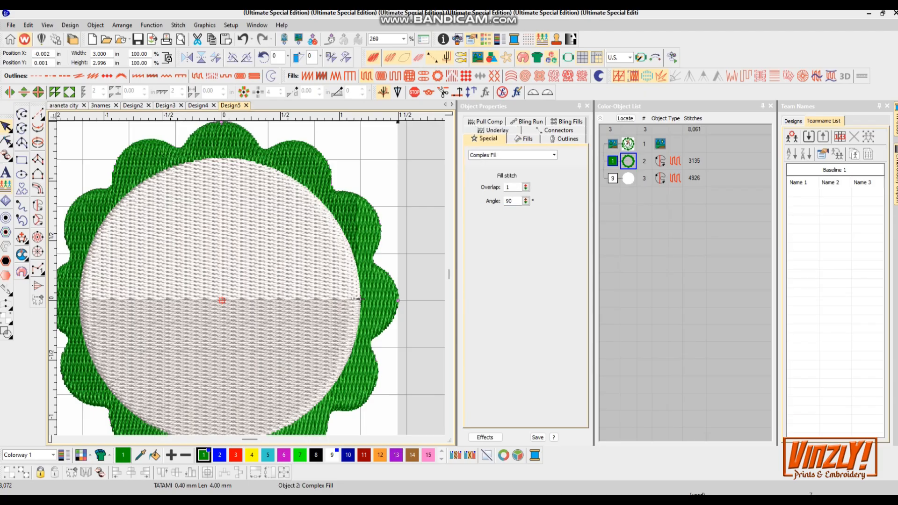
- Turn off the second underlay of the white circle
left_click(361, 299)
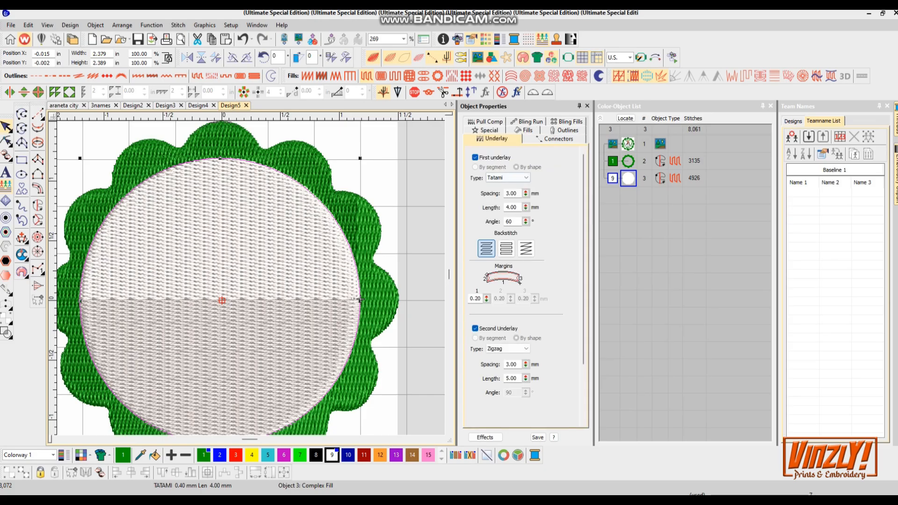
left_click(476, 329)
scroll(366, 329, "down", 2)
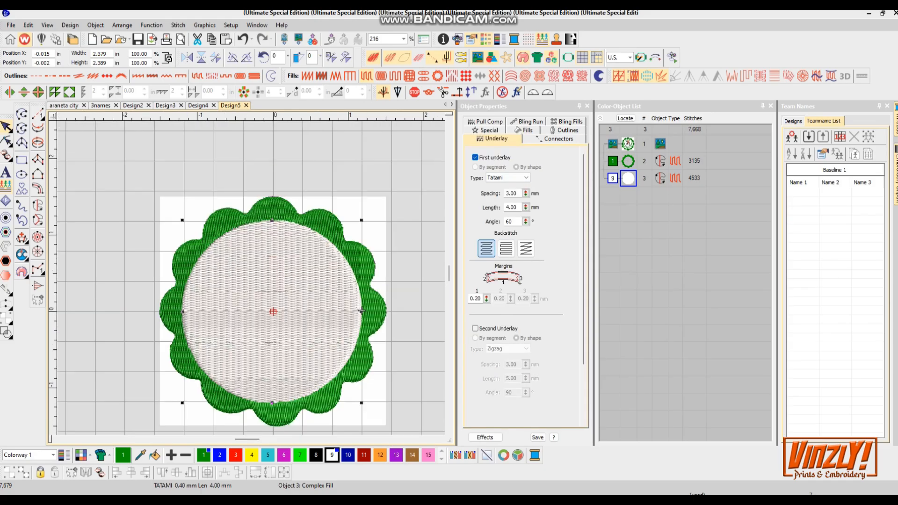
- Hide the stitches and draw a circle about 1.78 in wide centred on the seal, tracing the artwork's inner green ring
scroll(252, 421, "up", 2)
scroll(426, 235, "up", 2)
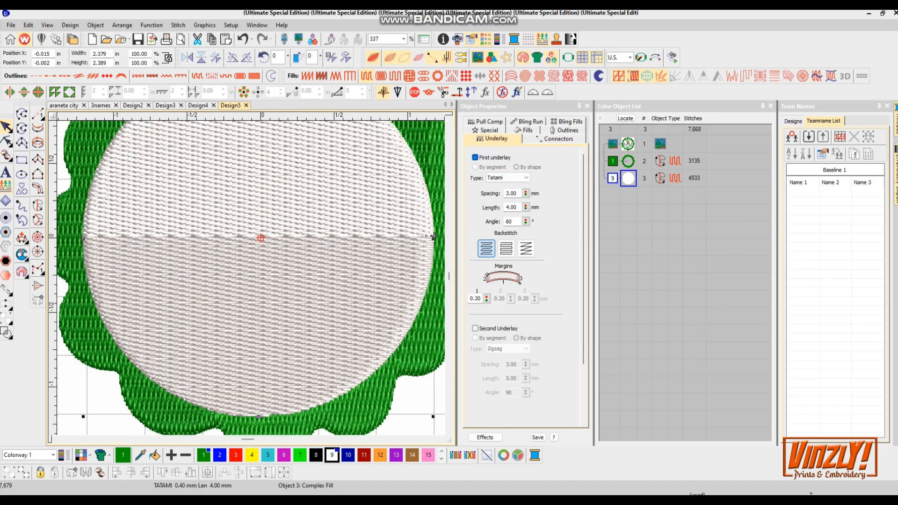
left_click(391, 58)
scroll(442, 246, "up", 2)
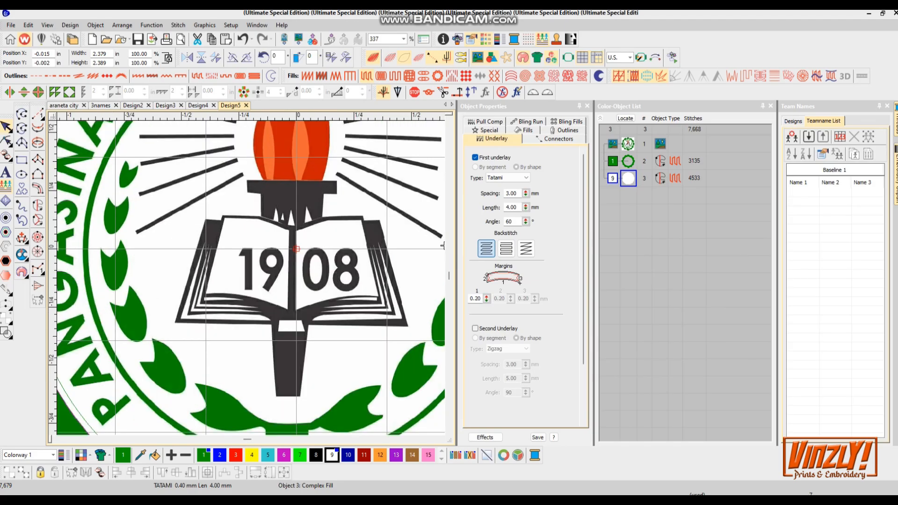
scroll(443, 245, "down", 3)
scroll(442, 153, "up", 2)
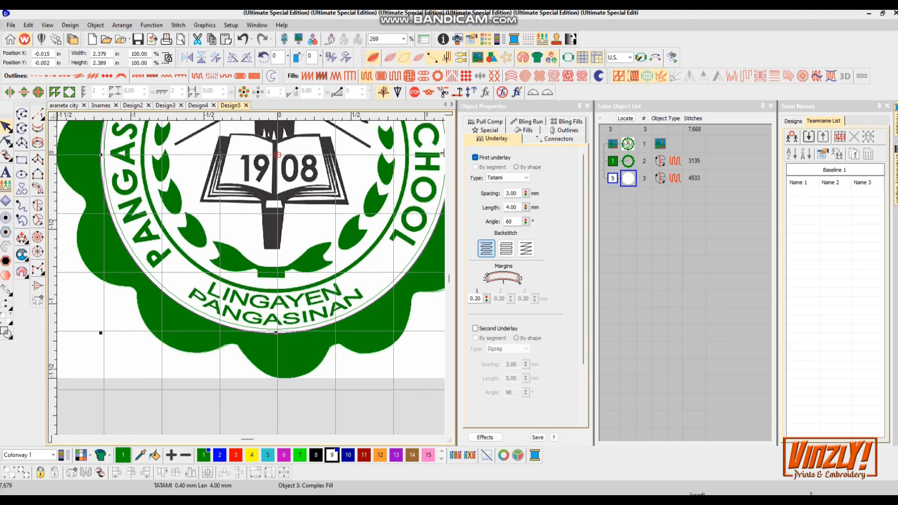
scroll(267, 250, "up", 2)
left_click(22, 143)
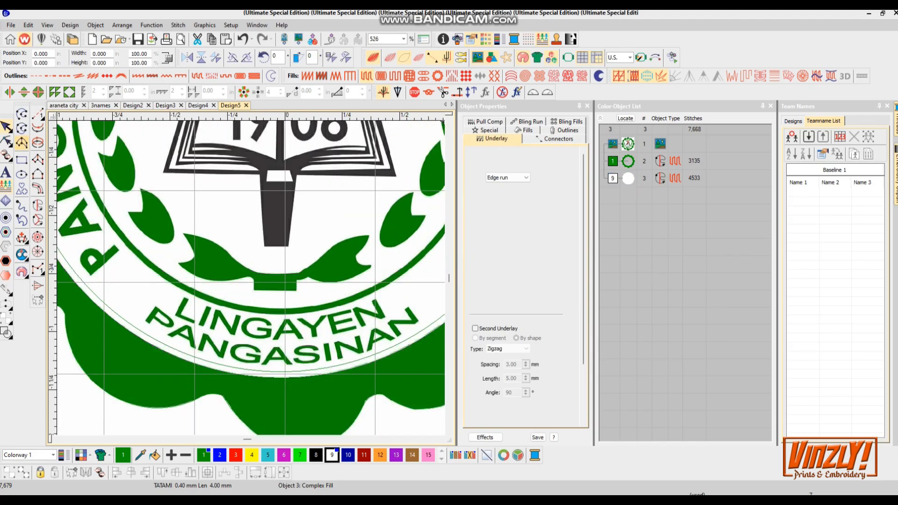
scroll(212, 260, "up", 3)
scroll(248, 276, "down", 5)
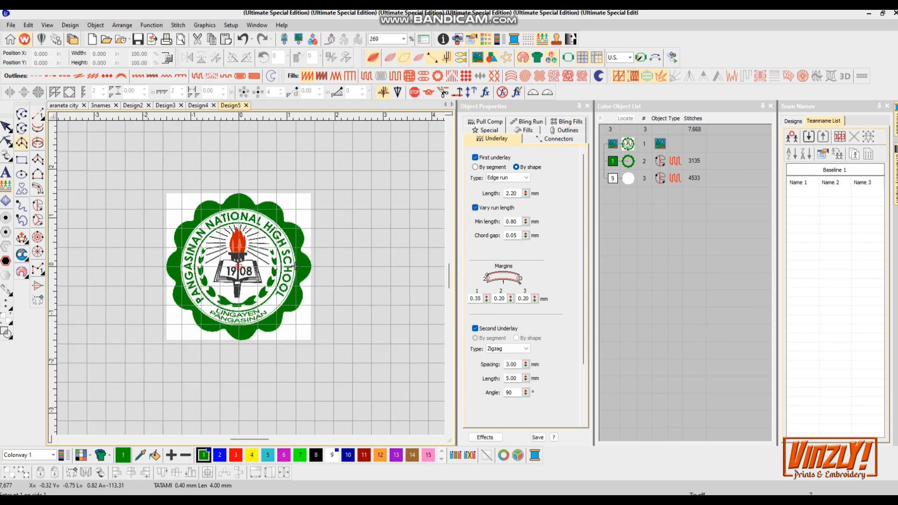
scroll(248, 276, "up", 3)
scroll(421, 355, "up", 1)
scroll(281, 262, "down", 2)
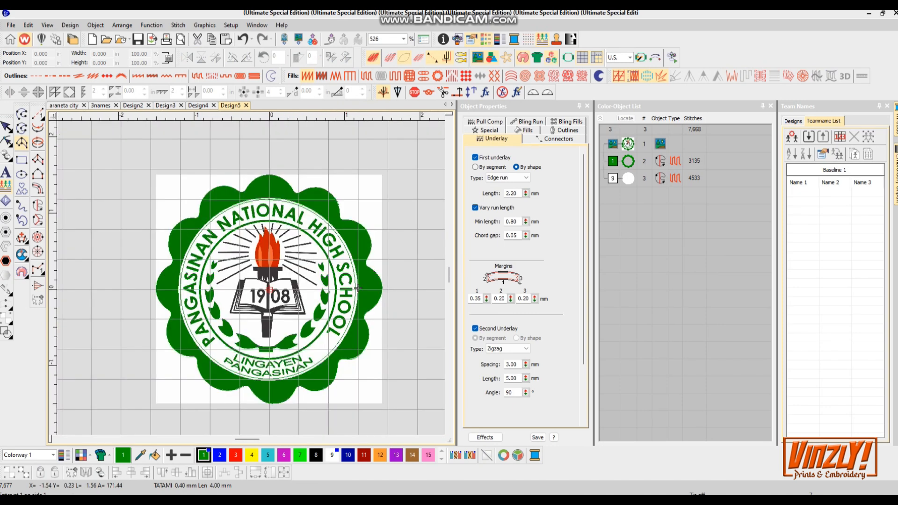
scroll(415, 243, "up", 2)
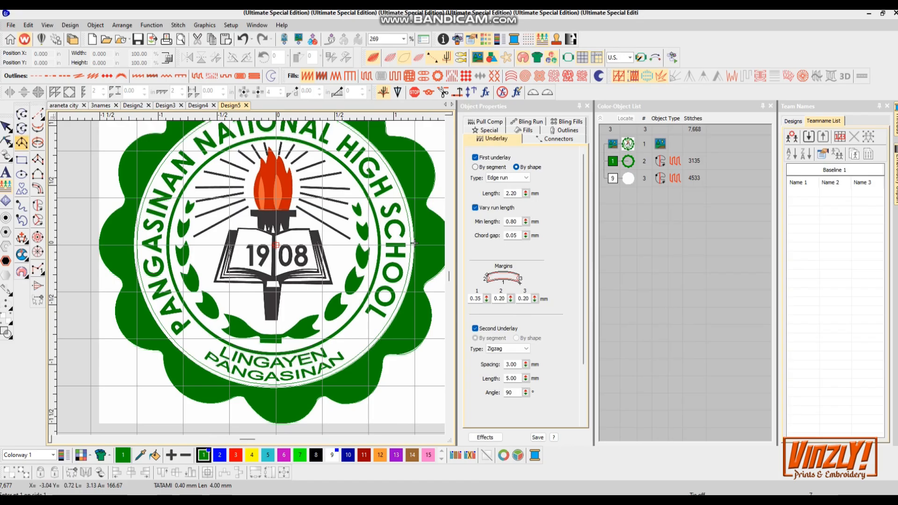
left_click(276, 244)
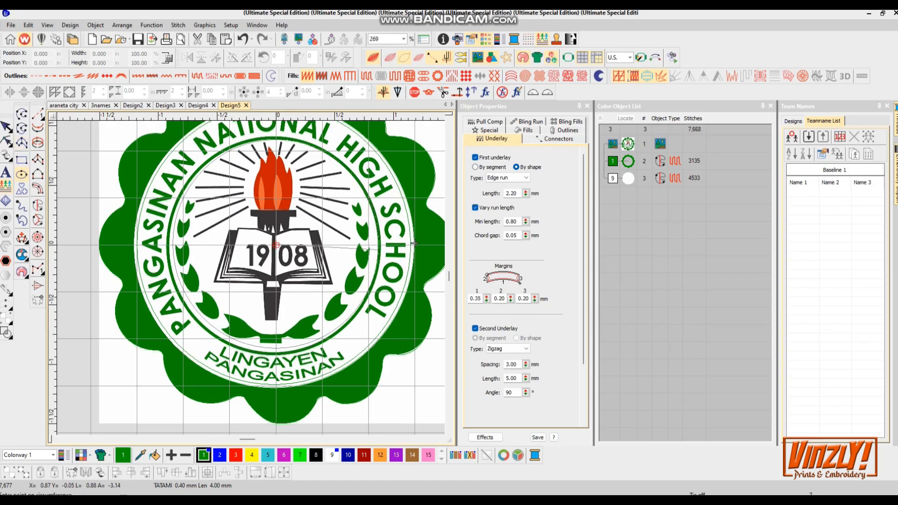
left_click(381, 249)
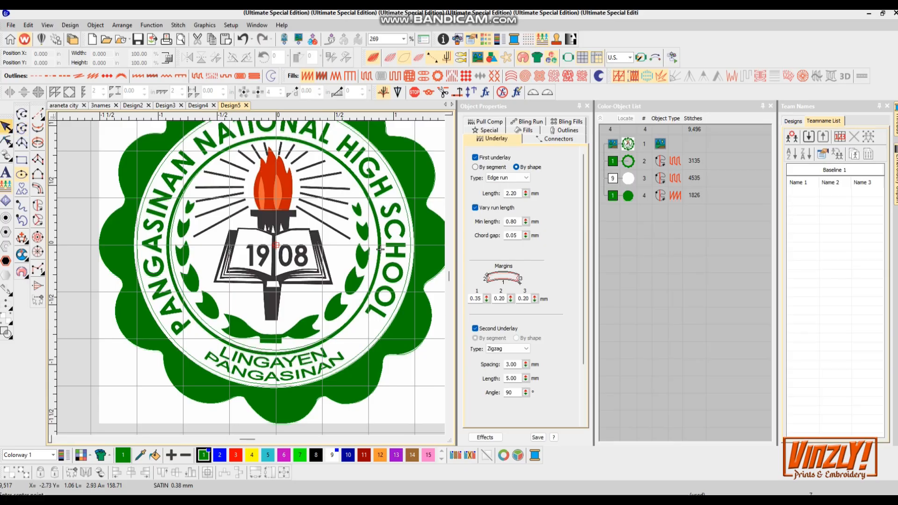
key("Escape")
key("s")
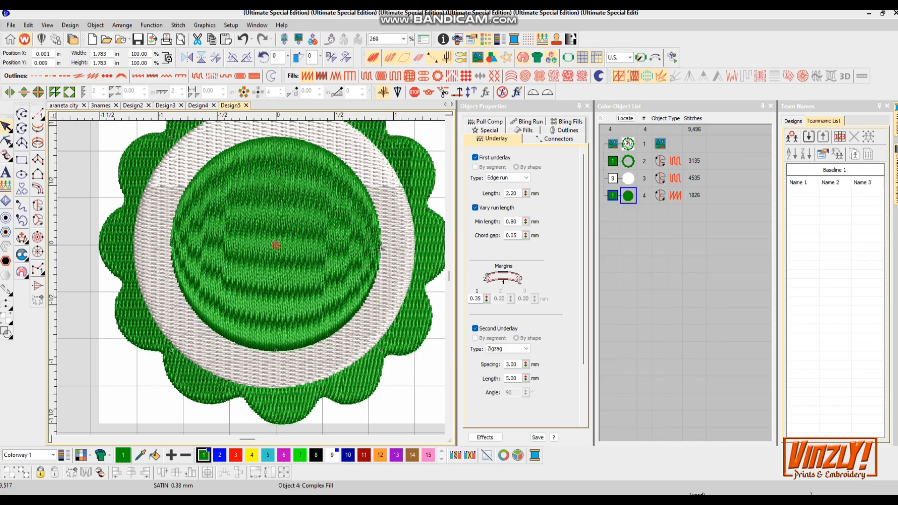
- Convert the new circle into a Column C satin outline 0.050 in wide
left_click(138, 76)
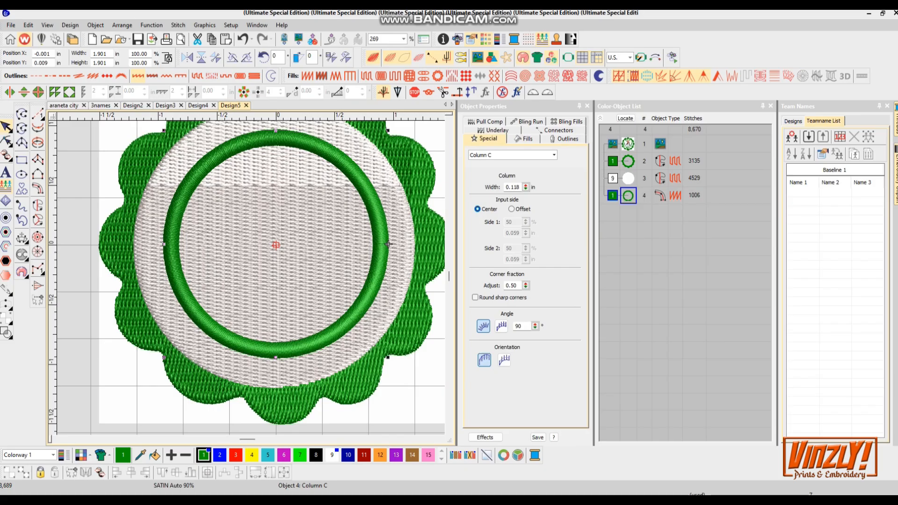
double_click(514, 188)
left_click(388, 243)
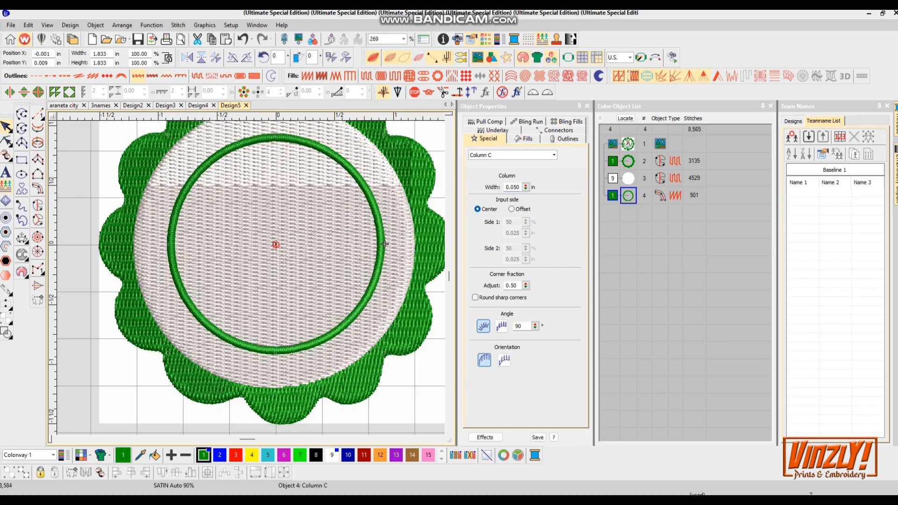
- Stretch the ring to about 1.85 by 1.85 in so it matches the artwork's green ring
key("s")
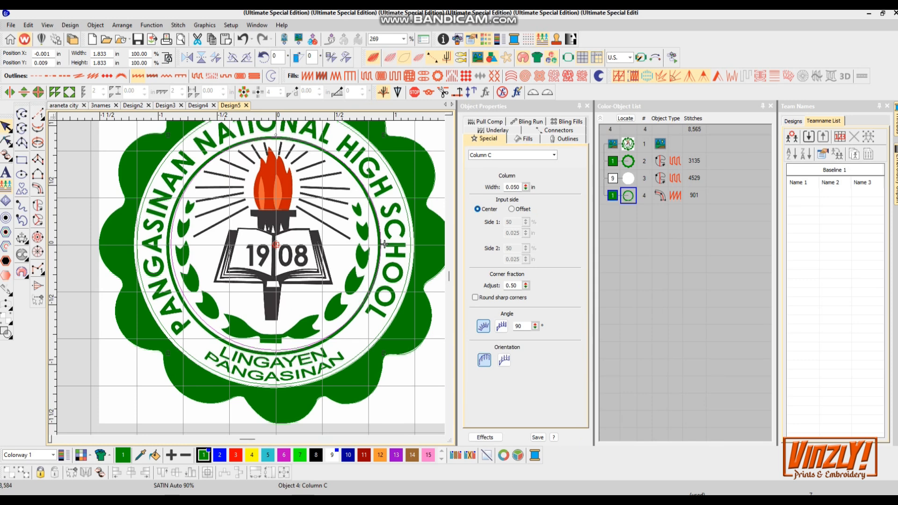
left_click_drag(168, 244, 166, 244)
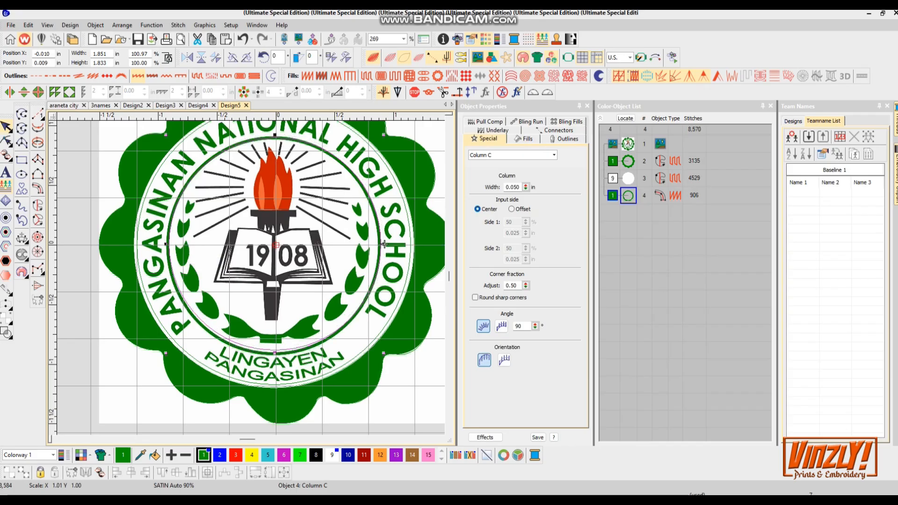
left_click_drag(275, 353, 274, 354)
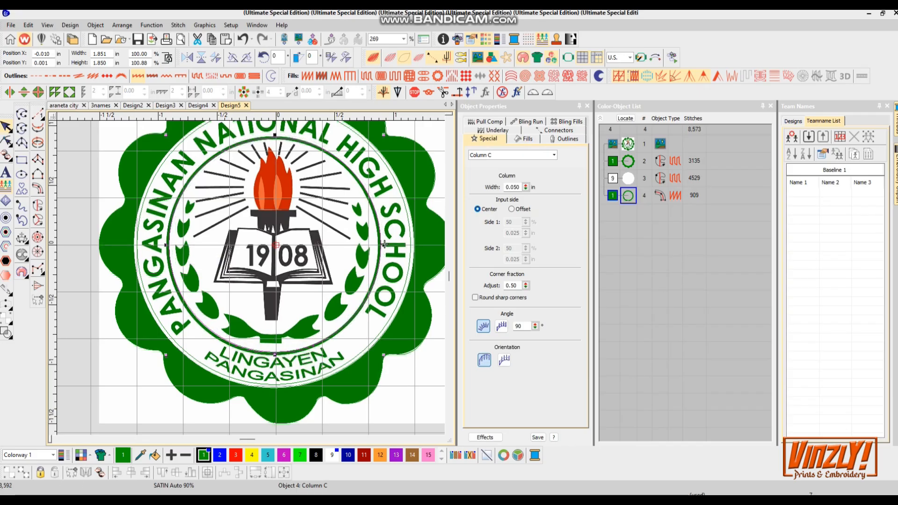
- Remove both the first and second underlays from the green ring and show the stitches again
left_click(514, 187)
key("Return")
left_click(496, 130)
left_click(509, 178)
left_click(500, 186)
left_click(475, 329)
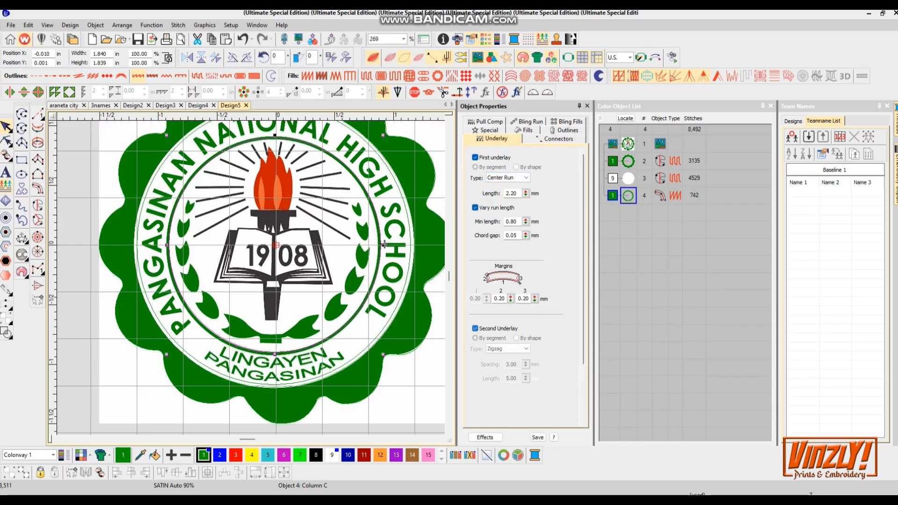
left_click(476, 158)
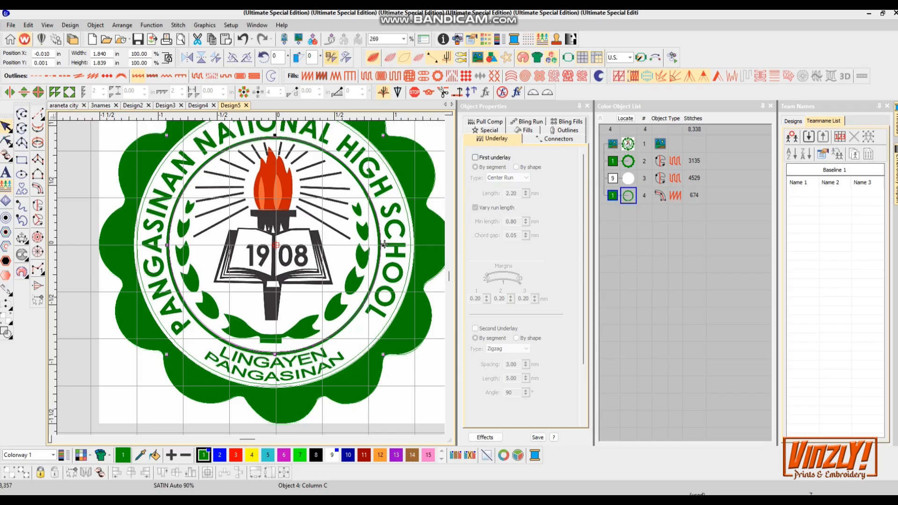
left_click(390, 58)
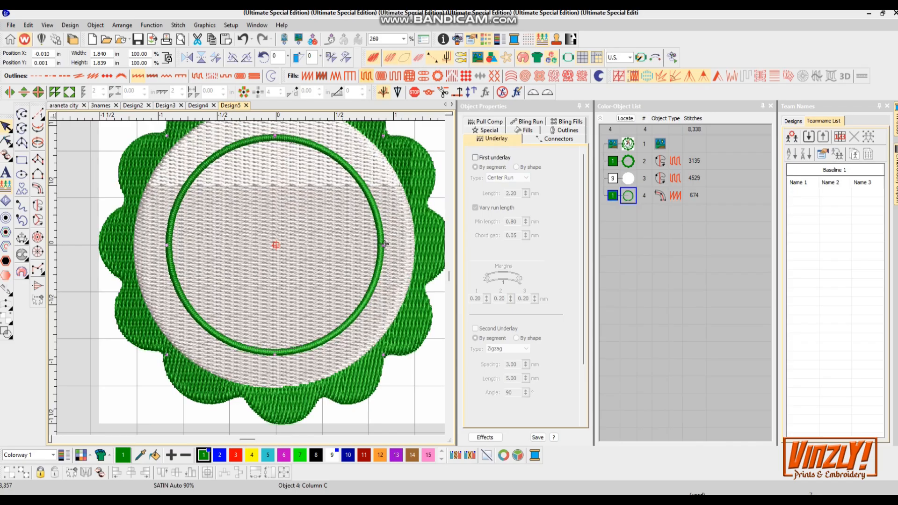
- Hide the stitches and create a lettering object reading "PANGASINAN NATIONAL HIGH SCHOOL"
left_click(390, 57)
scroll(244, 355, "down", 2)
key("a")
type("pa")
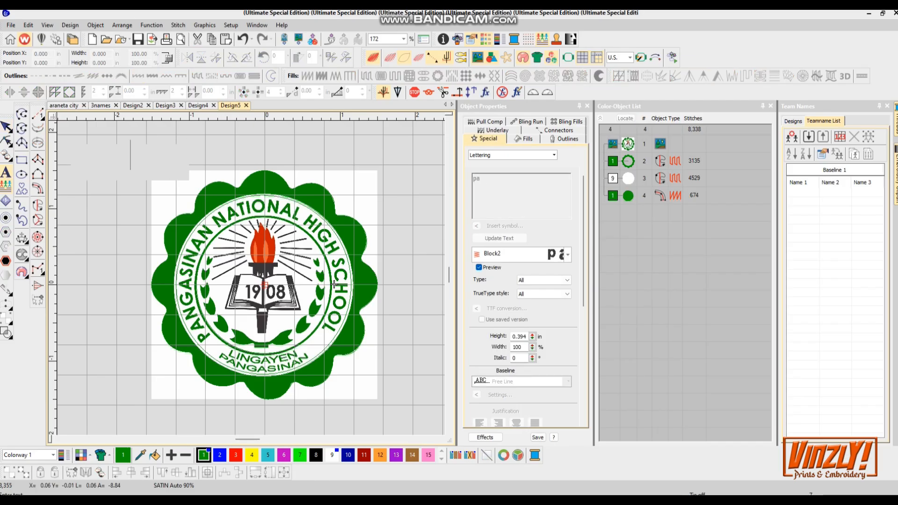
type("ngasinan national high school")
key("Return")
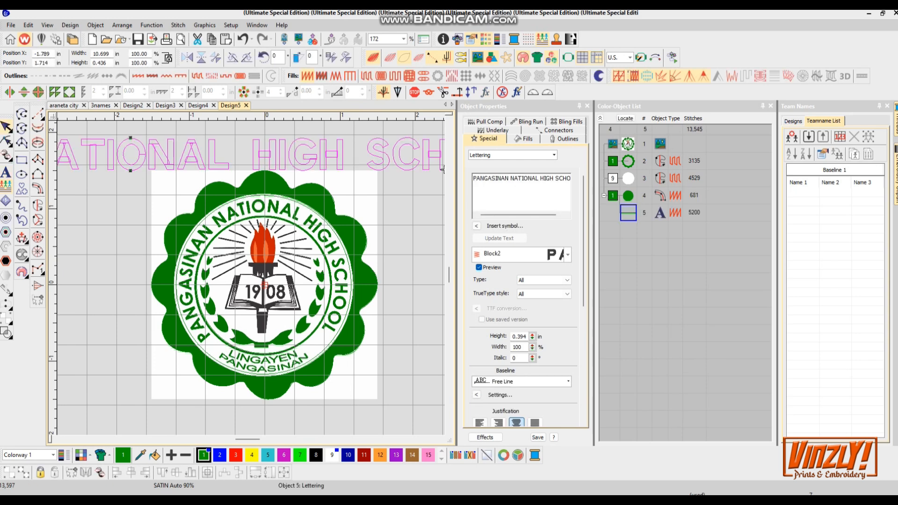
- Reduce the lettering height to 0.184 in and move the text over the seal
scroll(247, 363, "down", 4)
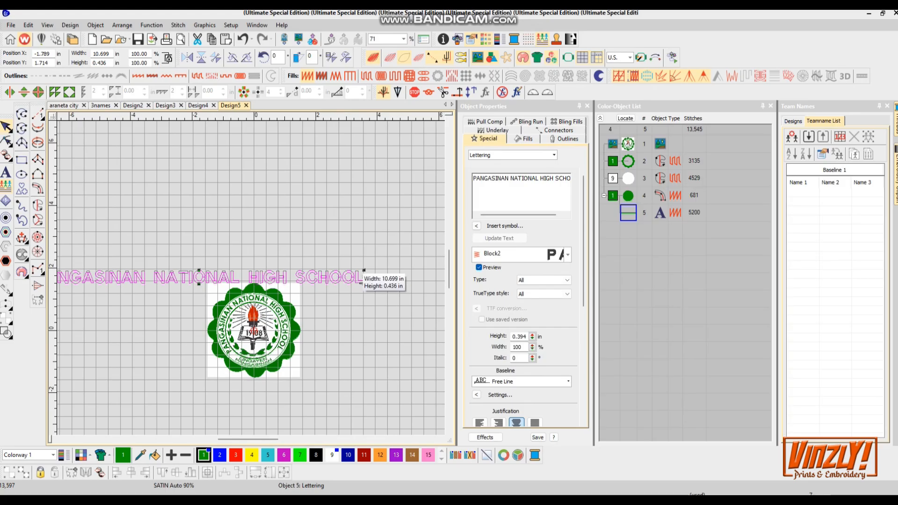
left_click_drag(533, 336, 532, 344)
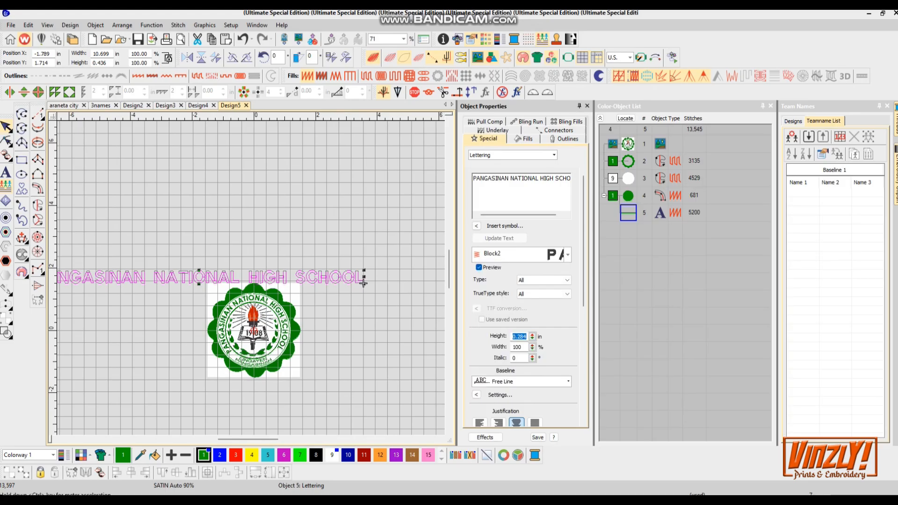
scroll(377, 341, "up", 2)
scroll(284, 250, "up", 3)
left_click_drag(145, 204, 248, 274)
left_click_drag(441, 286, 443, 287)
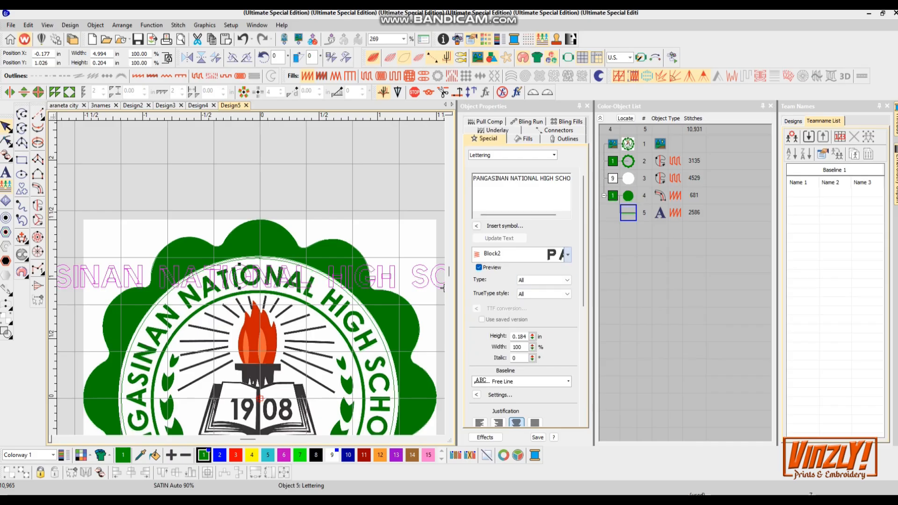
- Change the lettering's baseline to Circle CW
scroll(519, 304, "down", 3)
left_click(569, 273)
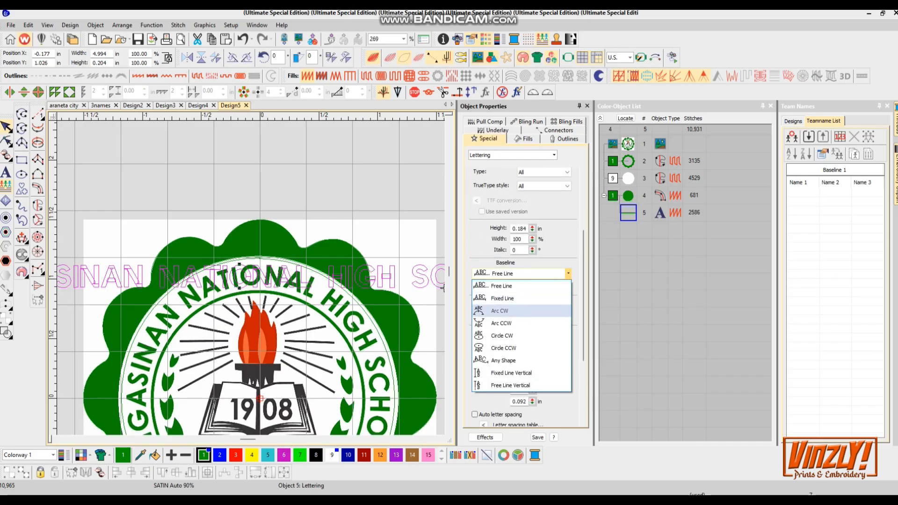
left_click(502, 336)
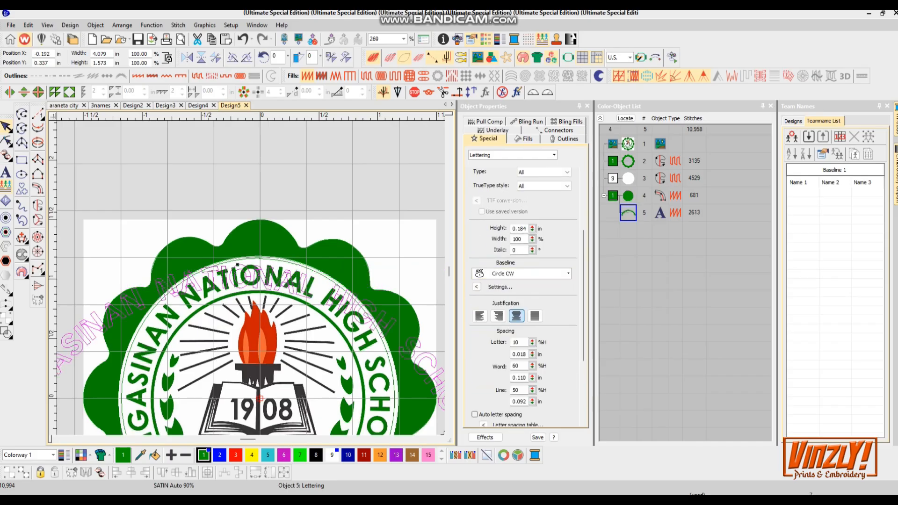
- Reshape the circular baseline and set its X and Y radius to 1 in
scroll(399, 341, "down", 2)
scroll(399, 340, "up", 1)
left_click_drag(399, 340, 420, 247)
left_click(477, 286)
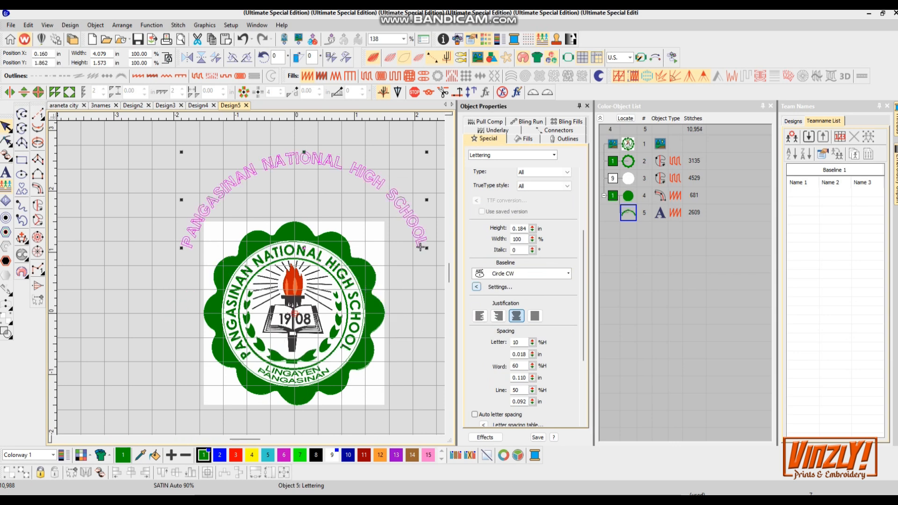
type("1.969")
key("Tab")
type("1")
key("Return")
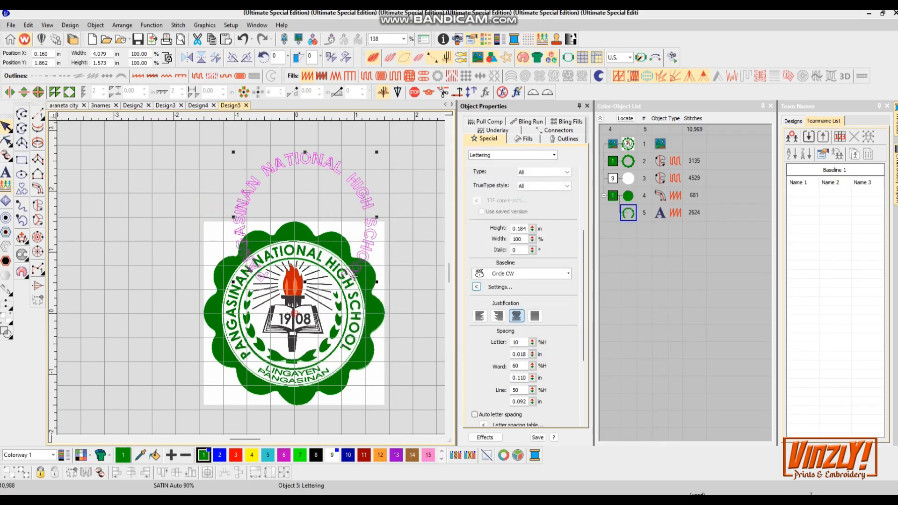
- Nudge the arched text into place and set the baseline radius to 0.9 in
scroll(354, 276, "up", 2)
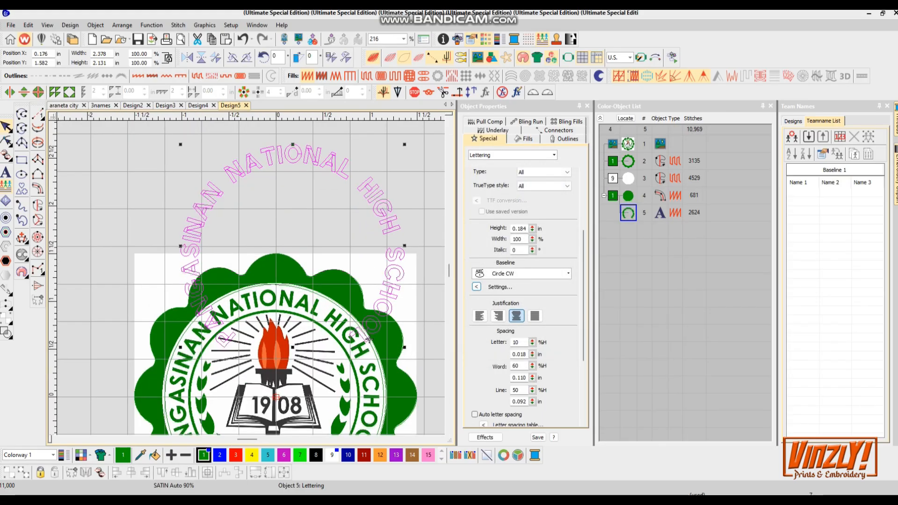
left_click_drag(272, 397, 269, 393)
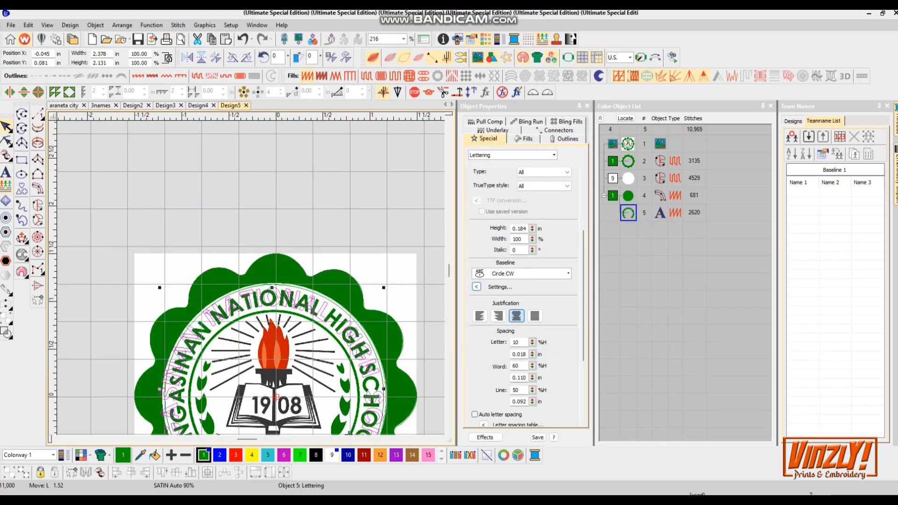
scroll(234, 319, "down", 2)
scroll(252, 275, "up", 3)
scroll(315, 377, "down", 2)
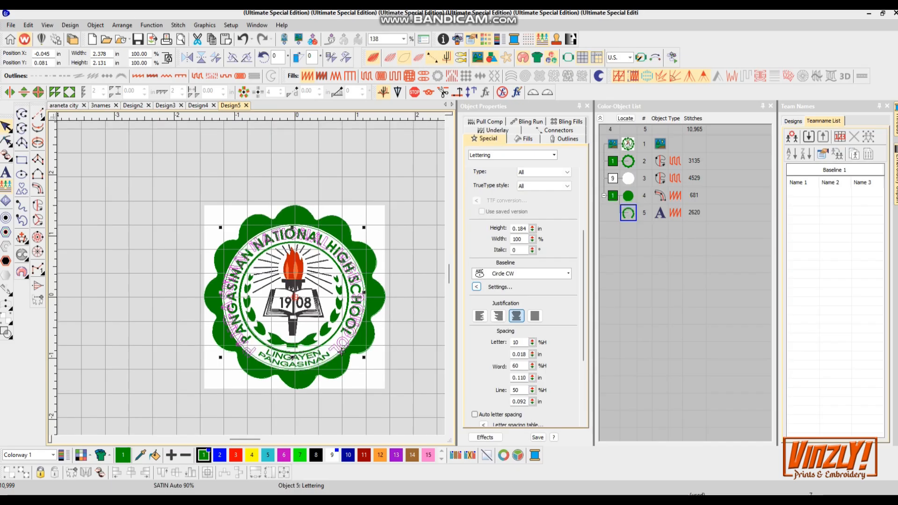
scroll(315, 377, "up", 2)
left_click(477, 287)
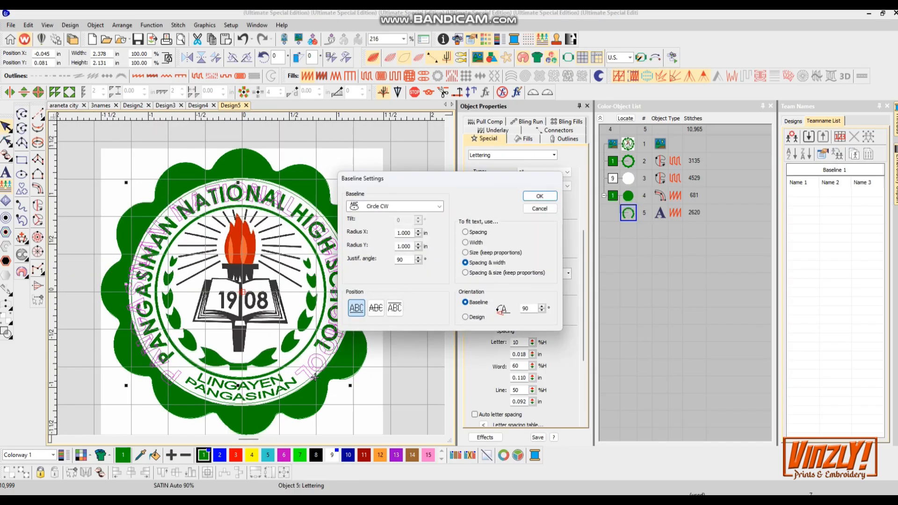
type(".9")
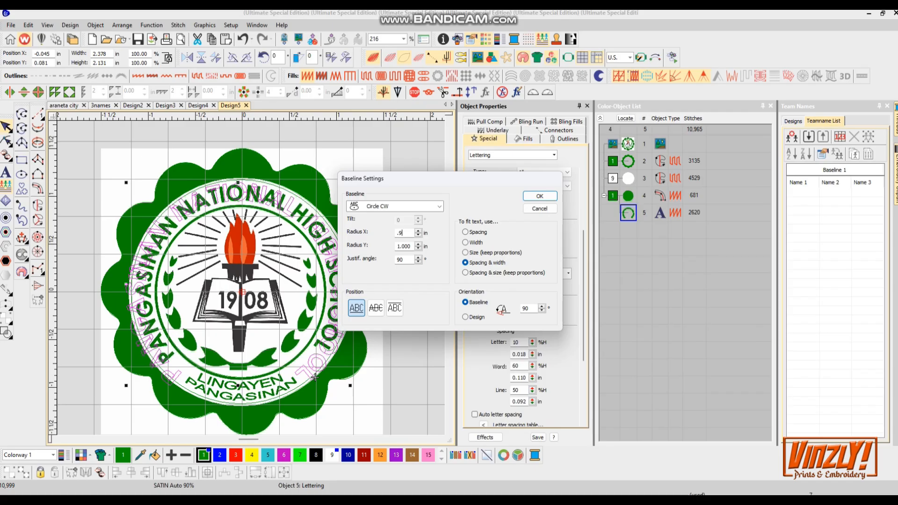
key("Tab")
key("Return")
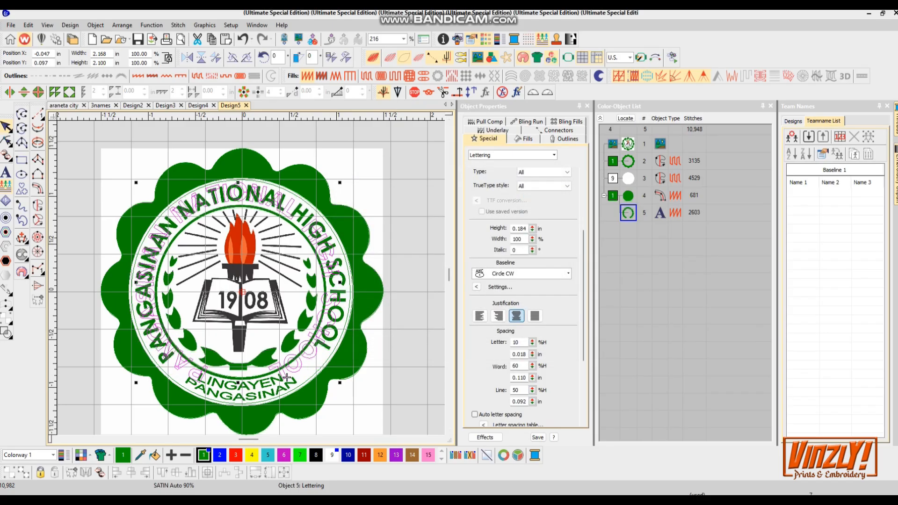
- Lower the letter spacing to 9% and set the baseline's Y radius to 0.95 in
left_click(532, 344)
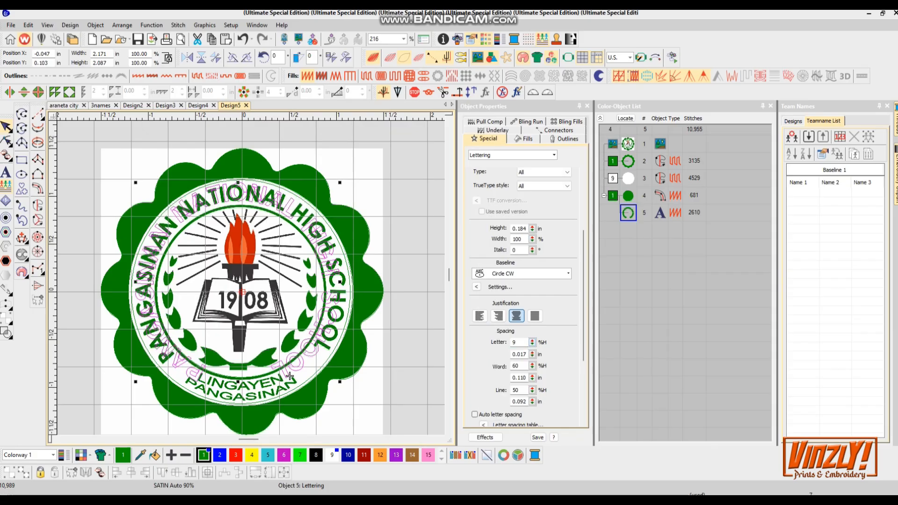
left_click(476, 287)
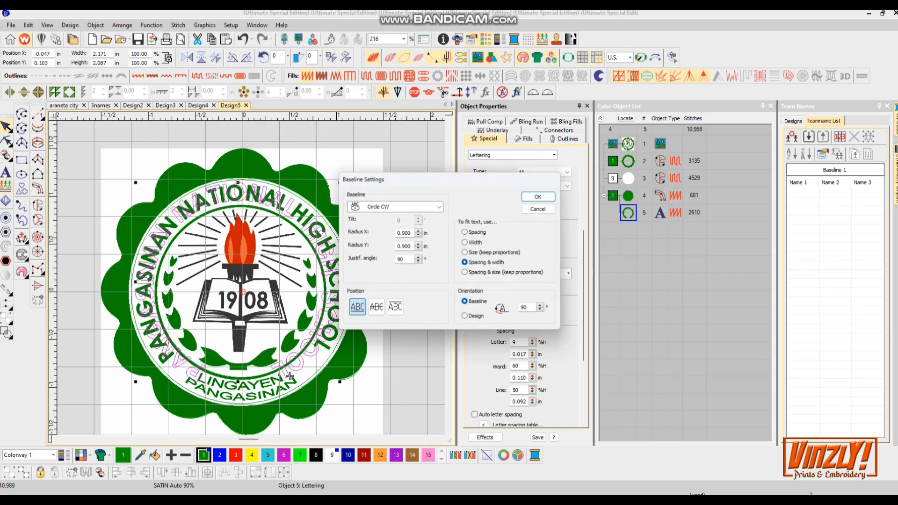
left_click_drag(412, 233, 407, 233)
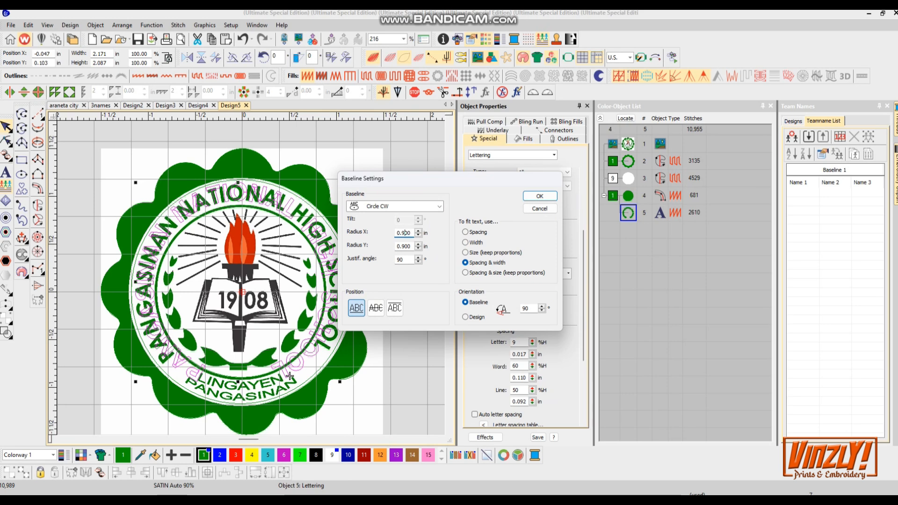
key("Tab")
type("0.95")
key("Return")
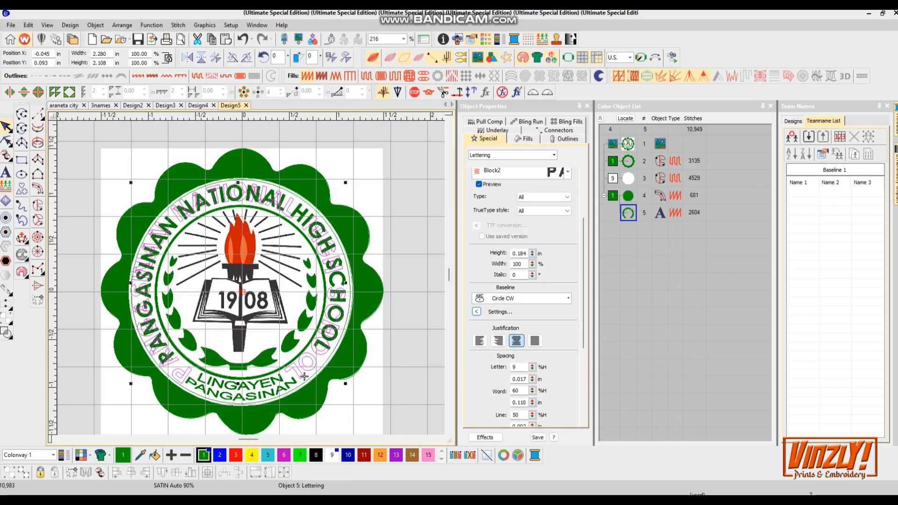
- Set the arched lettering's height to 0.164 in
double_click(520, 254)
type("0.164")
key("Return")
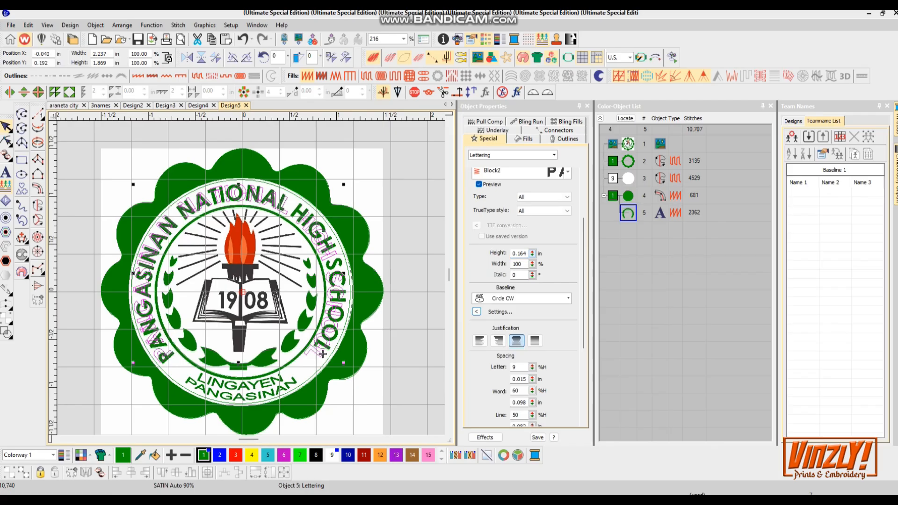
- Nudge the arched lettering to the right and enlarge it slightly to about 0.165 in high
key("Right")
key("Right")
key("Right")
key("Right")
key("Right")
key("Right")
key("Right")
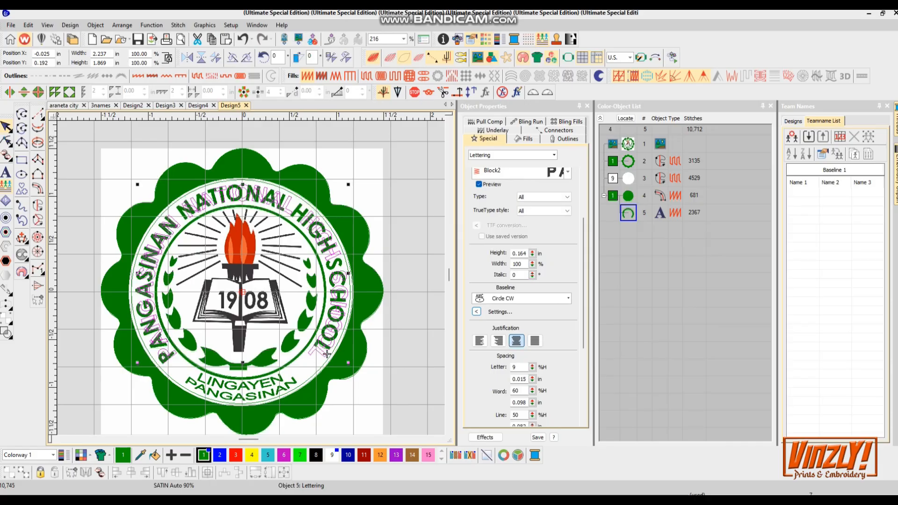
left_click_drag(138, 363, 135, 364)
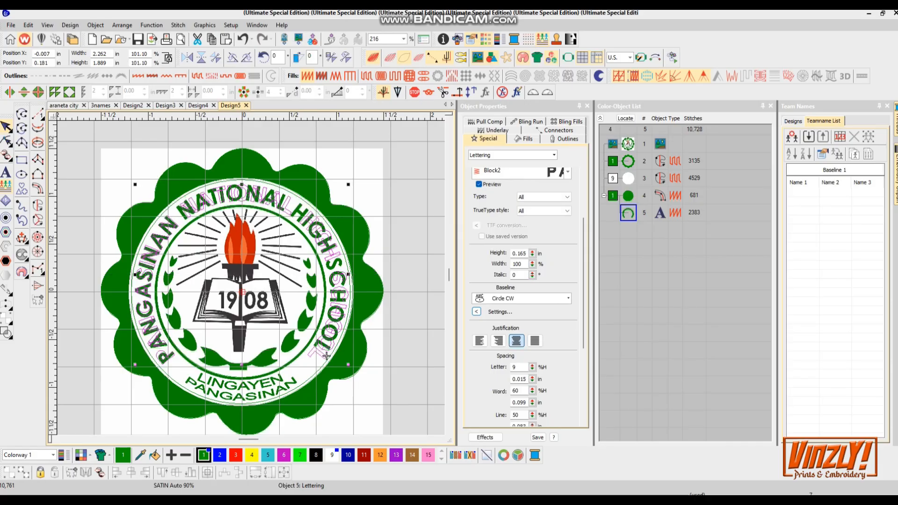
- Reduce the word spacing to 38% and widen the lettering to 104%
left_click(533, 393)
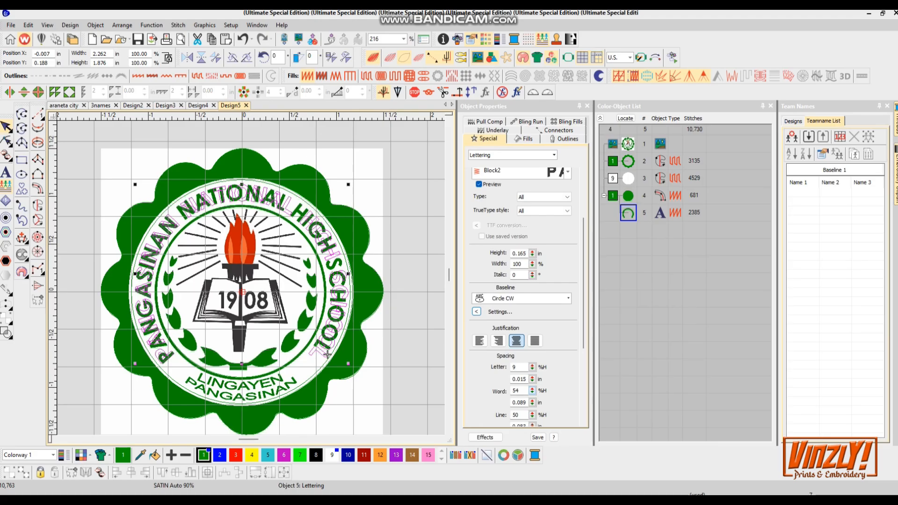
left_click(532, 393)
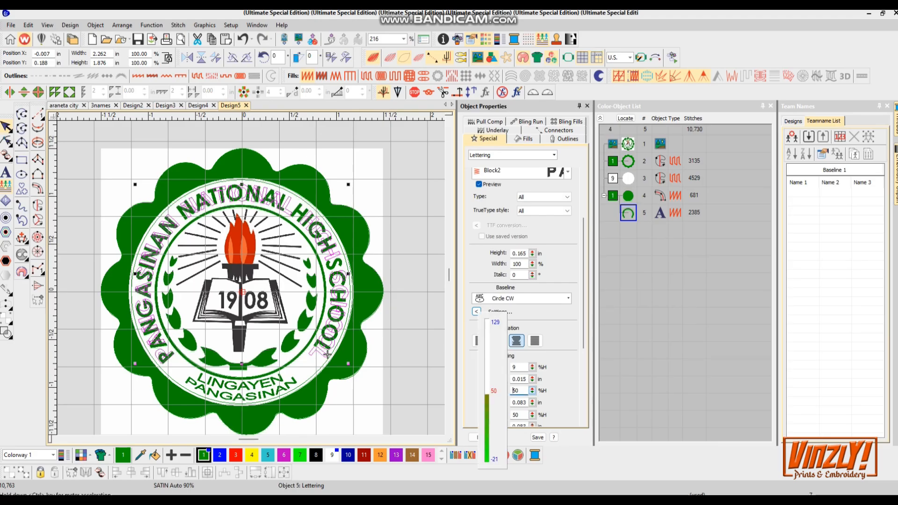
left_click(533, 392)
left_click(532, 391)
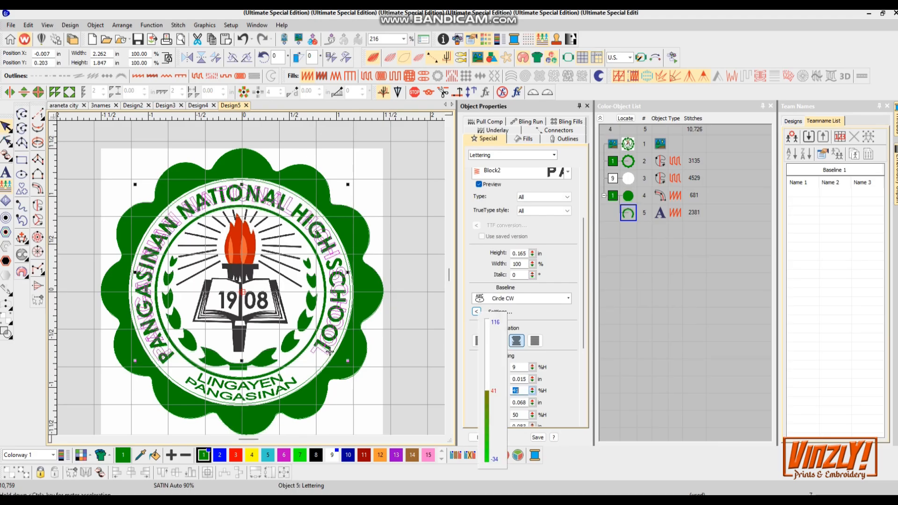
left_click_drag(532, 391, 532, 394)
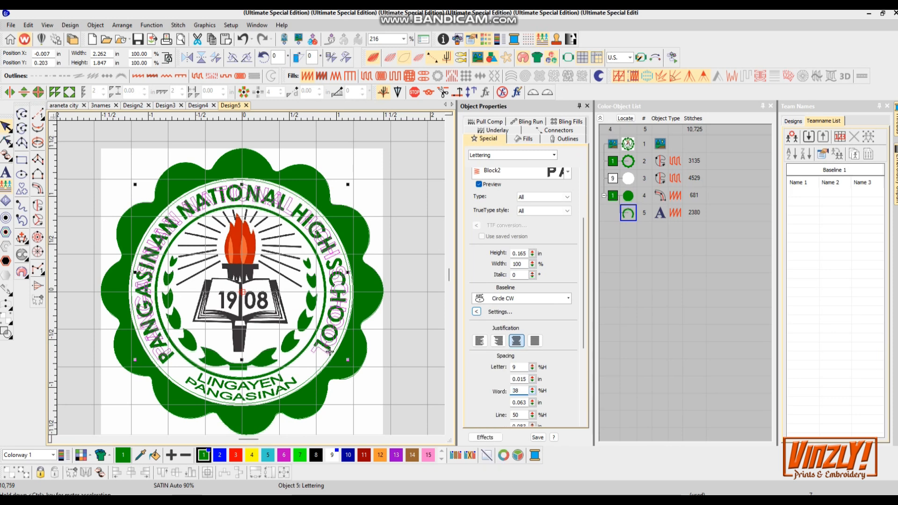
left_click_drag(532, 263, 532, 261)
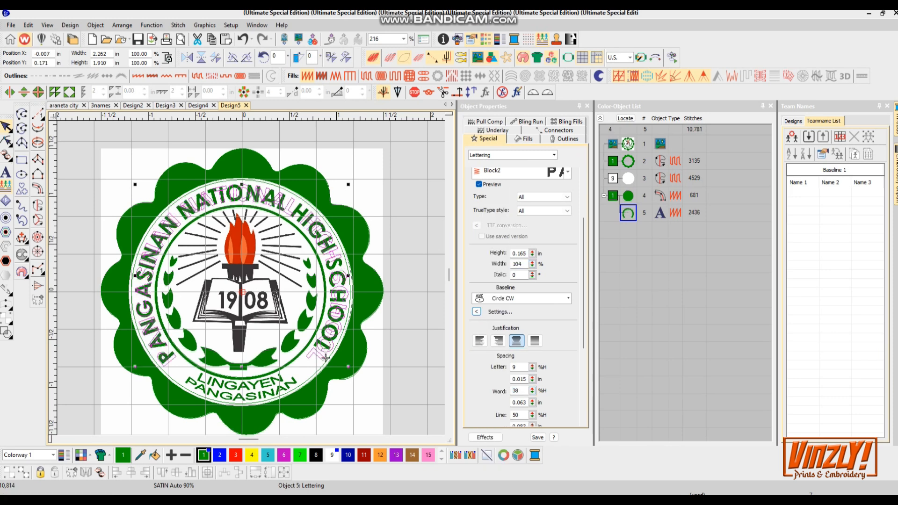
- Preview the stitches of the arched lettering and return to the artwork view
key("s")
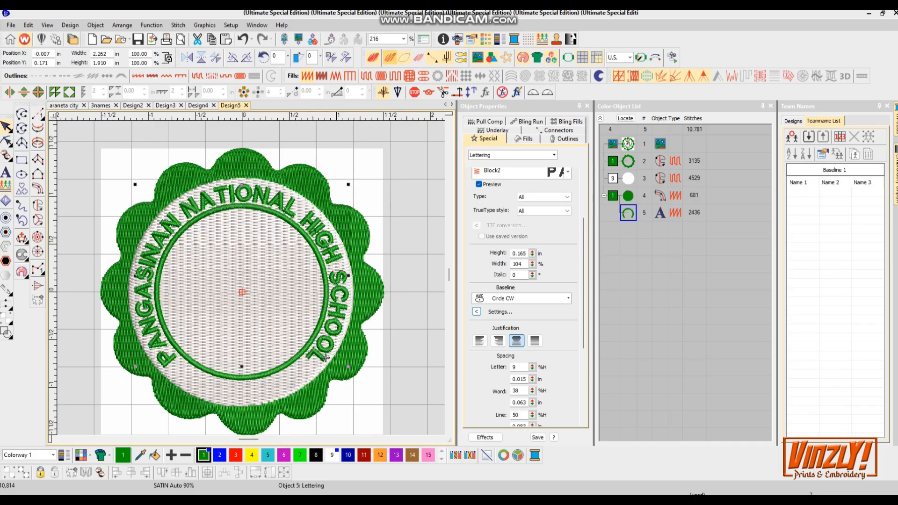
key("s")
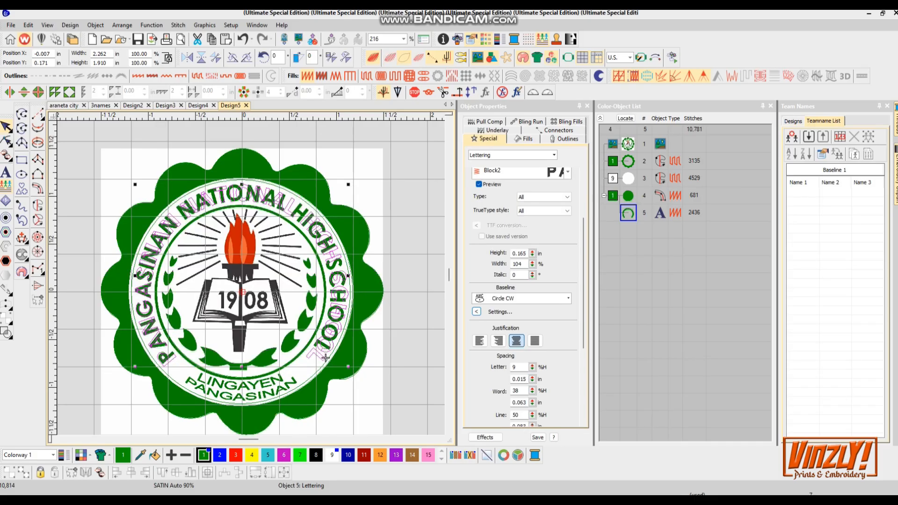
- Create a second lettering object reading "LINGAYEN"
scroll(326, 358, "up", 1)
type("a")
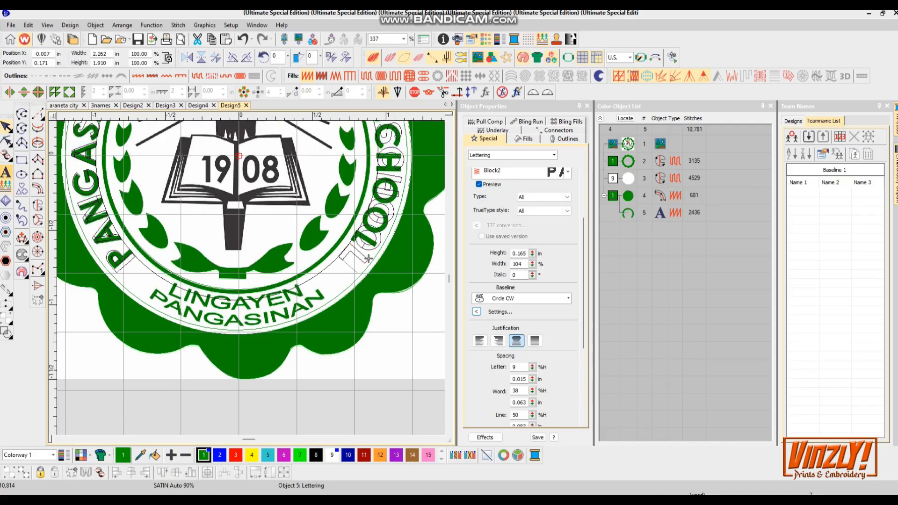
type("LIN")
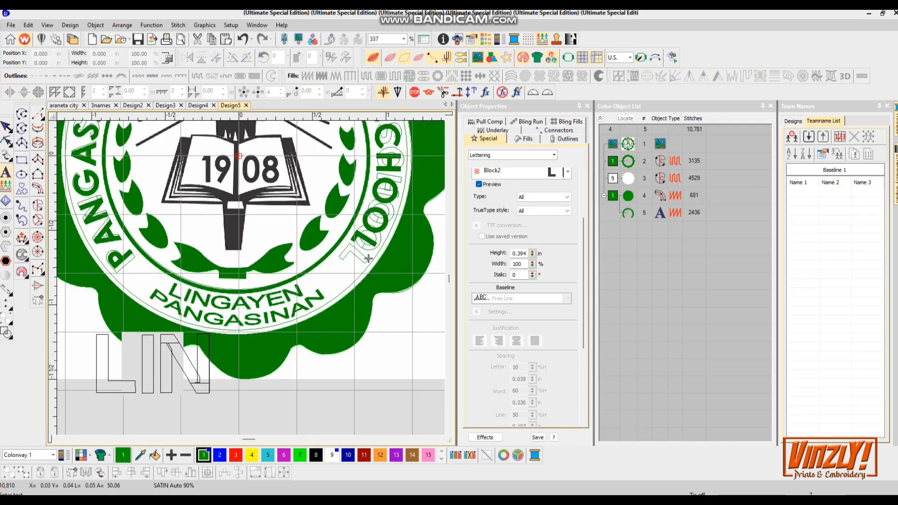
type("GAYEN")
key("Return")
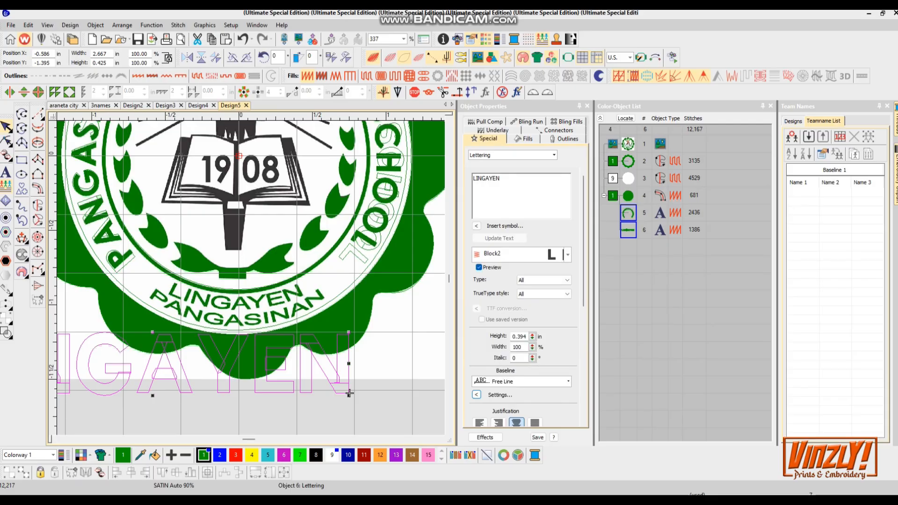
- Change the LINGAYEN lettering's baseline to Arc CCW
left_click_drag(584, 256, 583, 323)
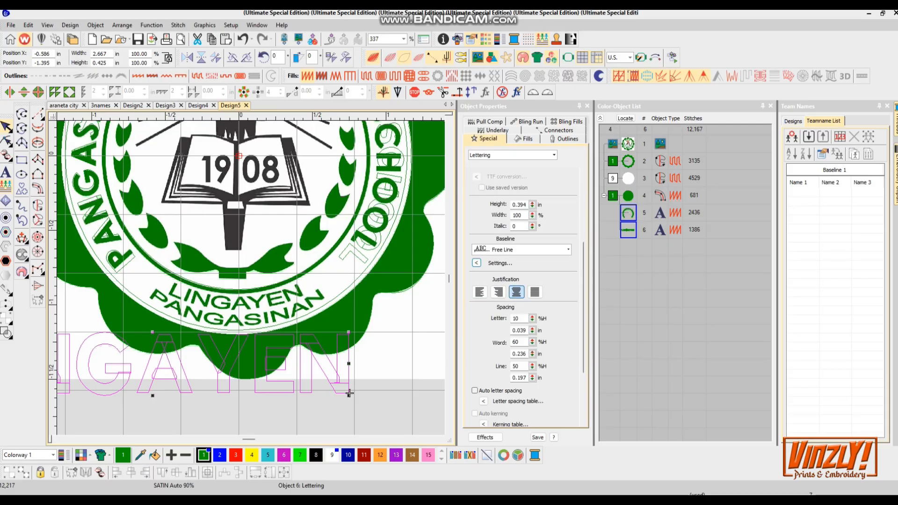
left_click(568, 250)
left_click(501, 299)
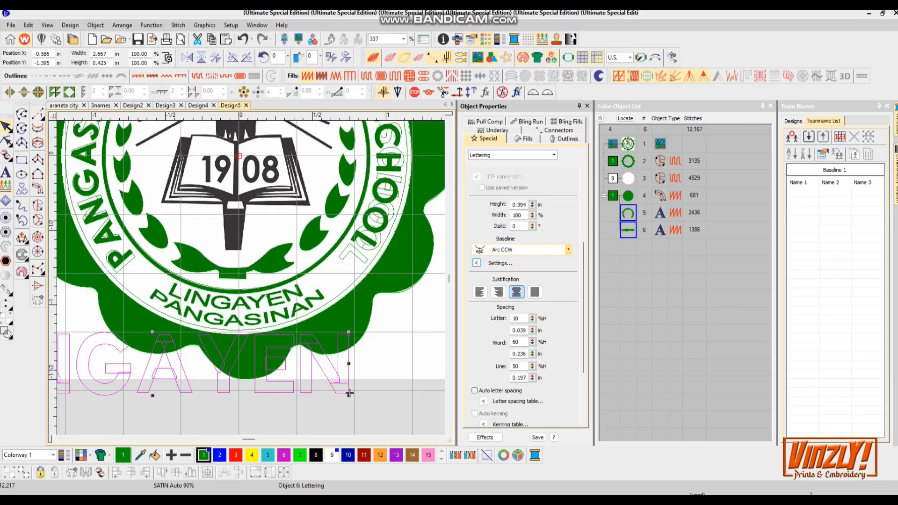
scroll(234, 315, "down", 3)
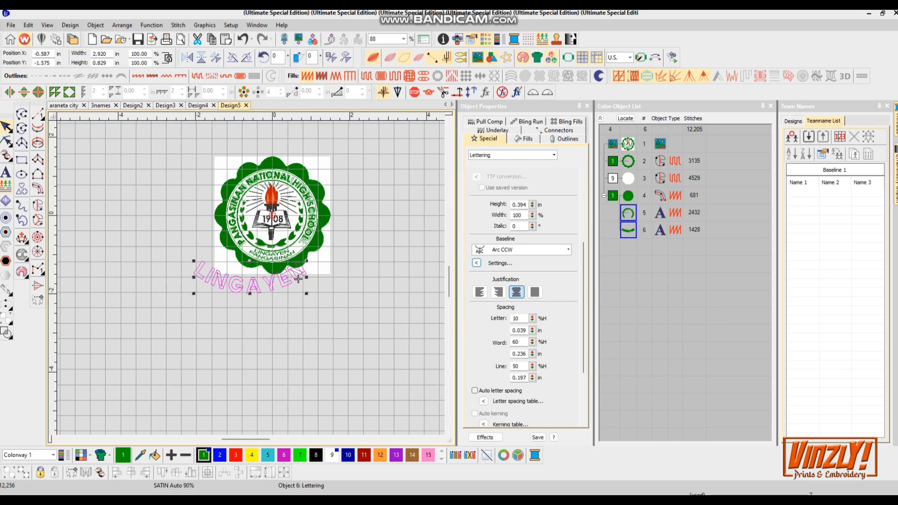
- Move and scale the LINGAYEN lettering onto the seal's lower ring, over the artwork's LINGAYEN text
scroll(383, 290, "up", 2)
left_click_drag(128, 325, 278, 283)
left_click_drag(395, 266, 387, 231)
scroll(388, 231, "up", 2)
left_click_drag(365, 270, 328, 276)
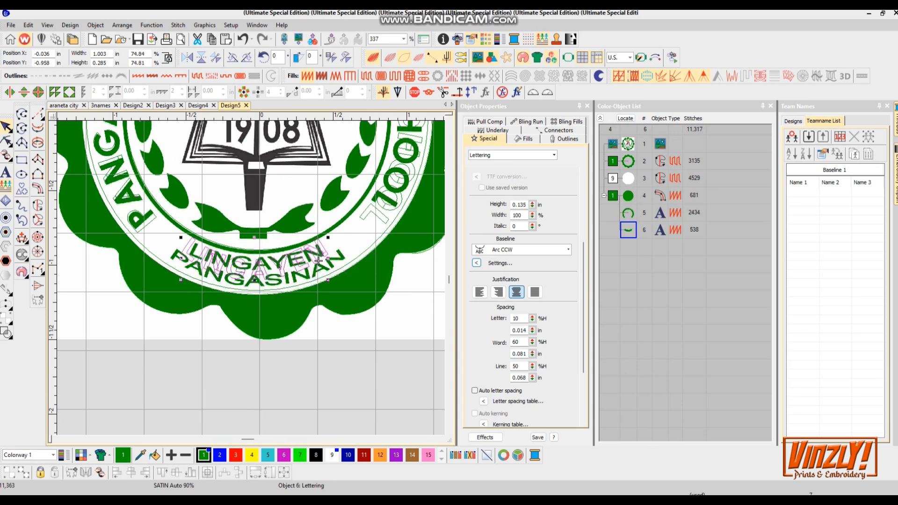
- Refine the LINGAYEN lettering's position and arc so it follows the artwork's curve
scroll(342, 263, "up", 2)
left_click_drag(242, 293, 242, 277)
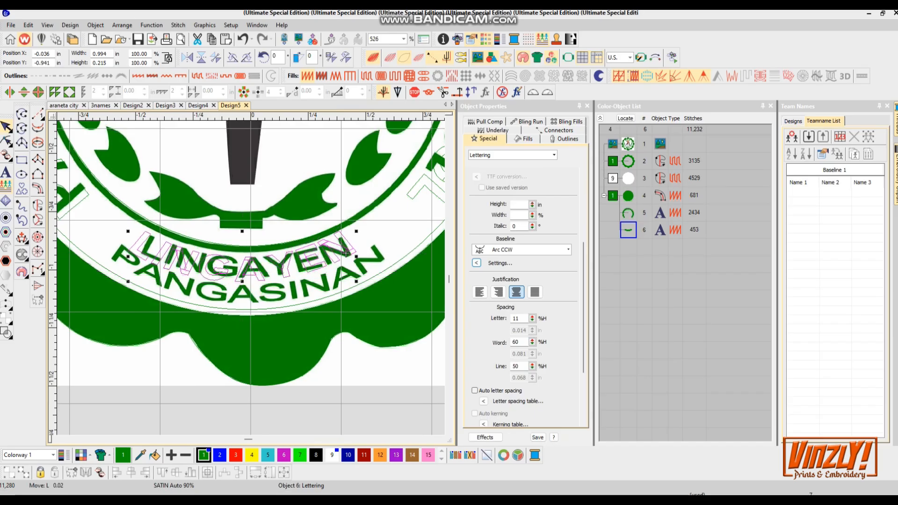
left_click_drag(346, 254, 346, 257)
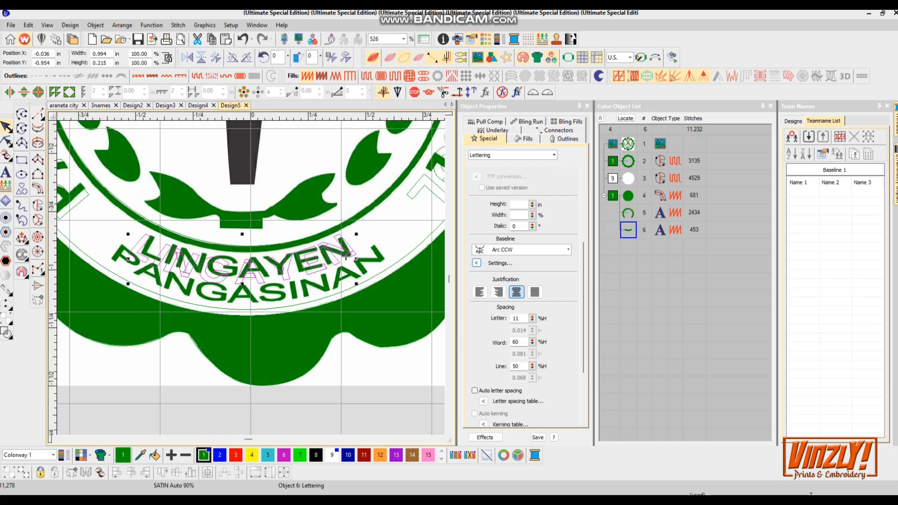
- Switch the lettering's baseline to Circle CCW and add a second line reading PANGASINAN
left_click(568, 250)
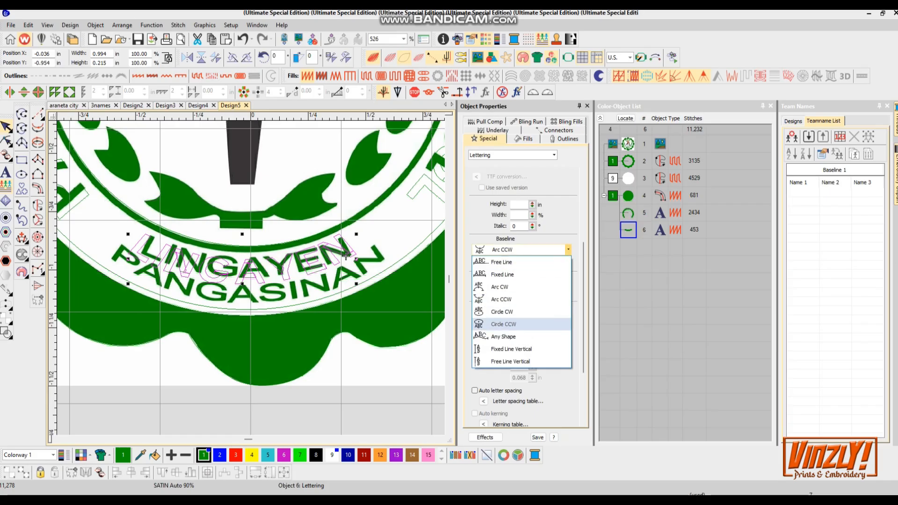
left_click(538, 321)
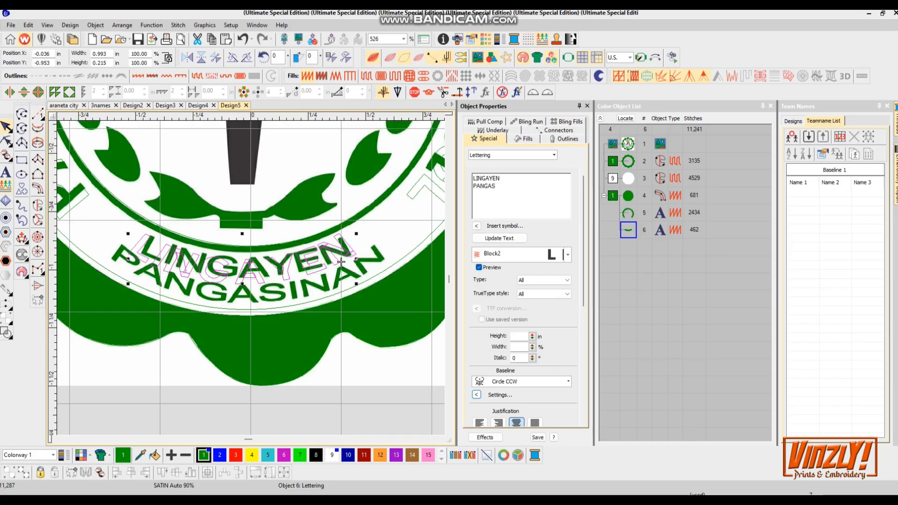
left_click(499, 239)
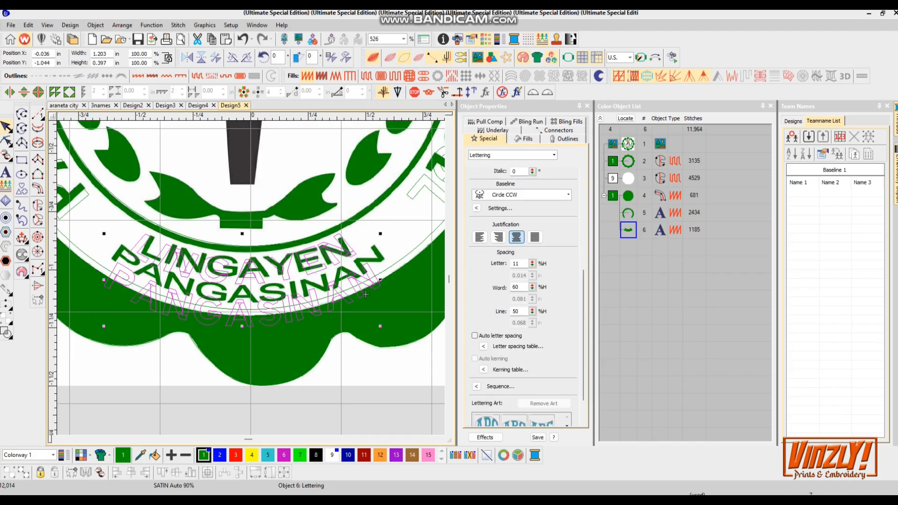
- Tighten the two-line lettering's line spacing and circle size, and preview its stitches
mouse_move(532, 312)
left_mouse_down()
mouse_move(532, 332)
mouse_move(532, 305)
left_mouse_up()
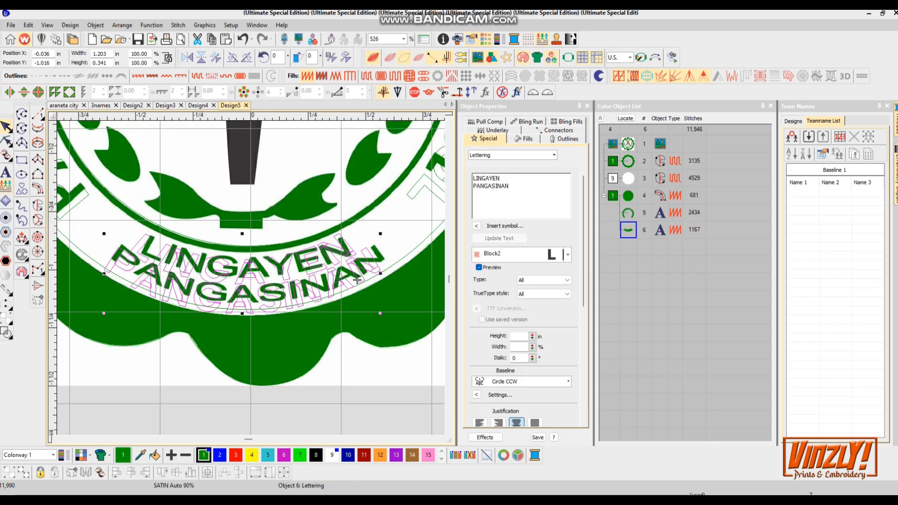
left_click_drag(242, 313, 242, 306)
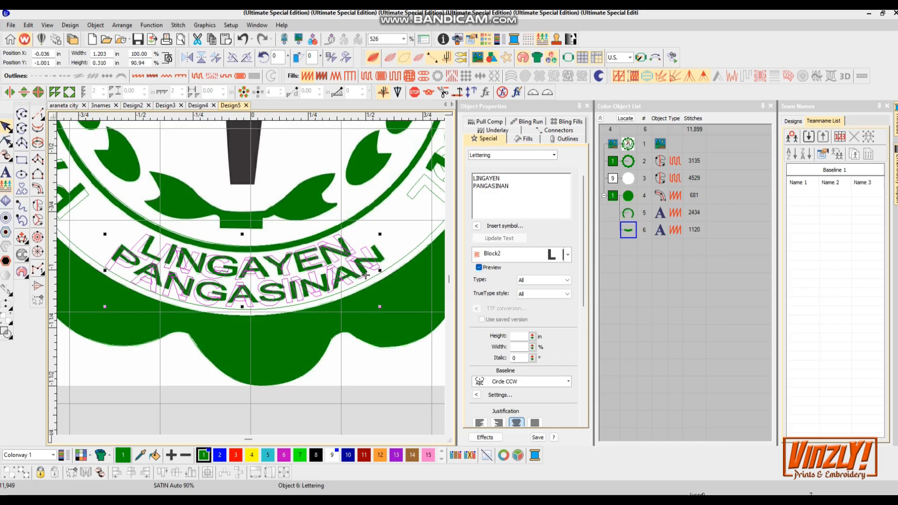
key("s")
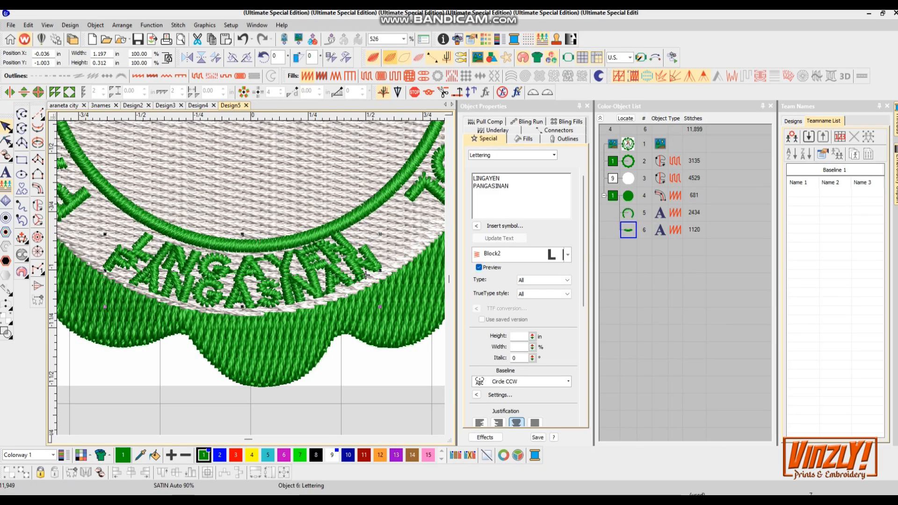
key("s")
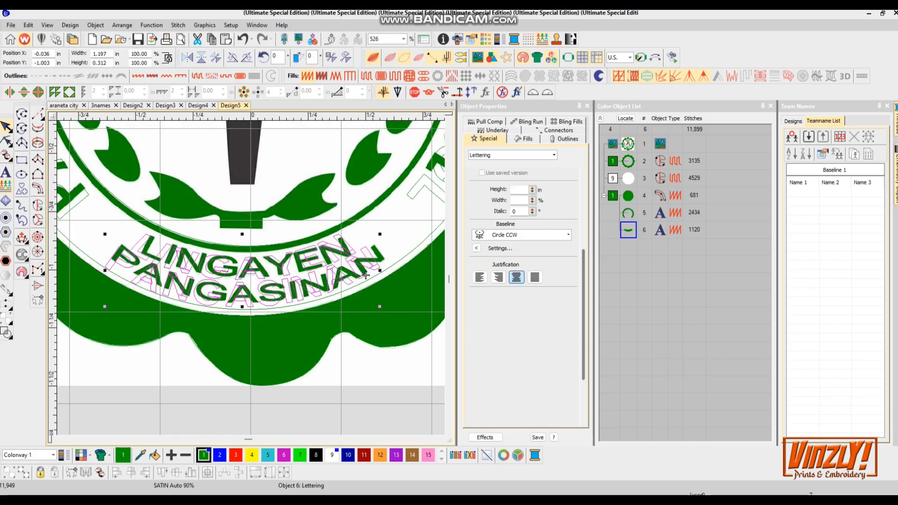
- Set the lettering's line spacing to 14% and fine-tune its curve to fit the ring
left_click_drag(584, 289, 584, 338)
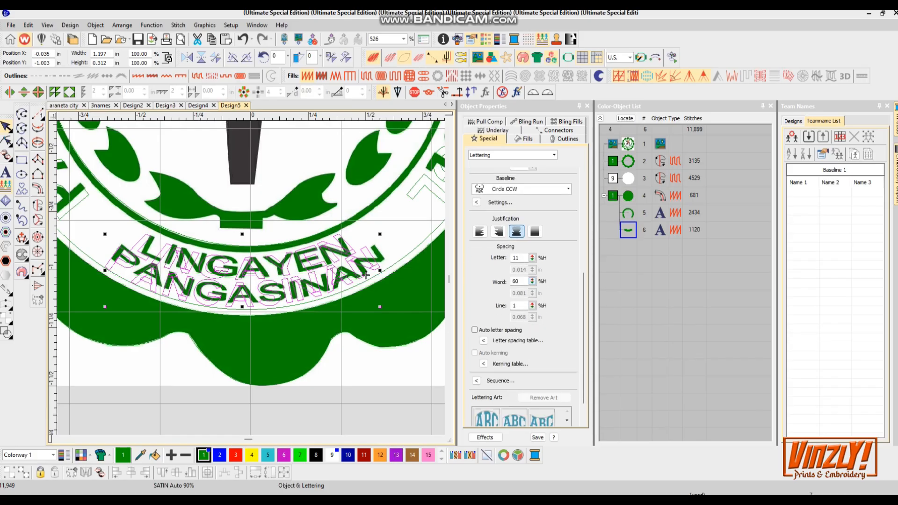
left_click_drag(533, 306, 532, 303)
type("14")
key("Return")
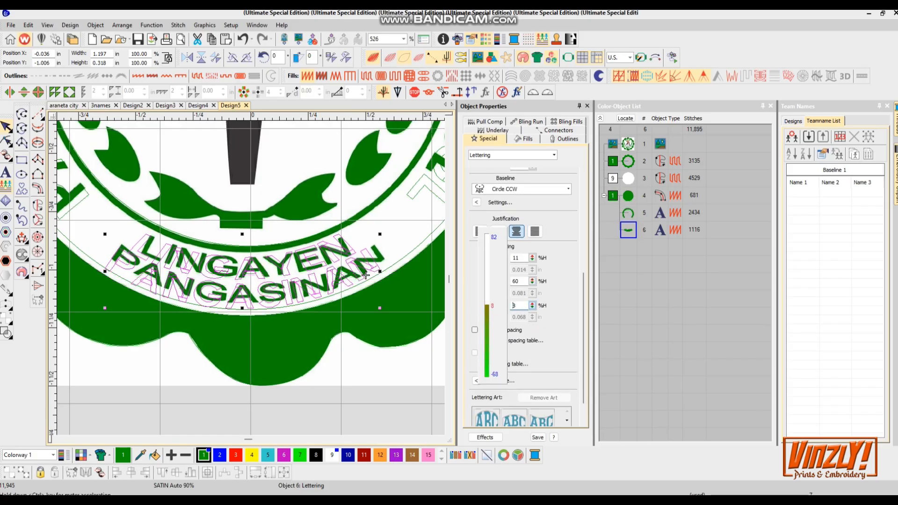
left_click_drag(242, 311, 243, 306)
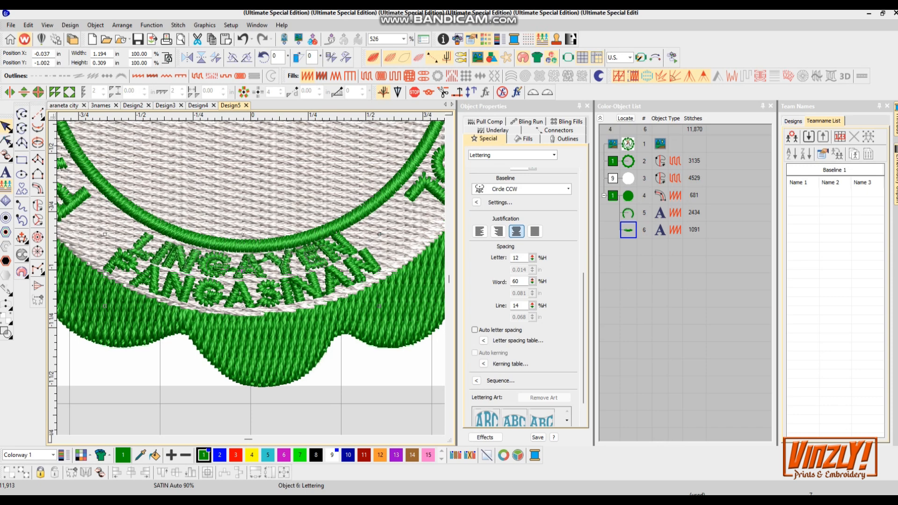
left_click_drag(366, 279, 371, 282)
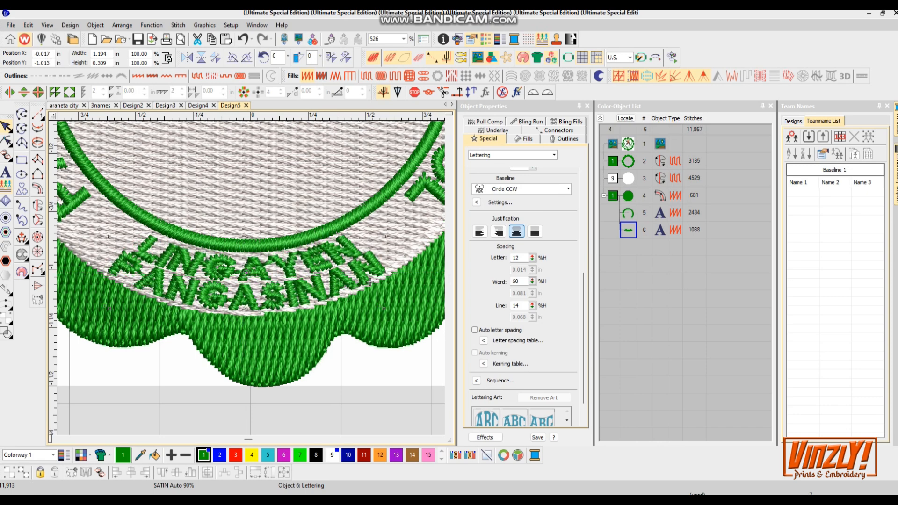
- Set the LINGAYEN lettering's pull compensation to 0.10 mm and open its underlay settings
left_click(486, 122)
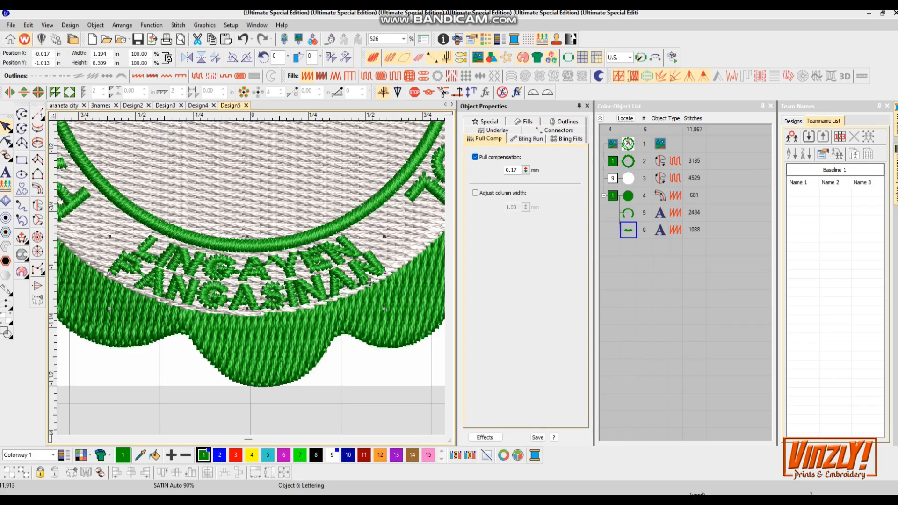
left_click_drag(526, 170, 526, 181)
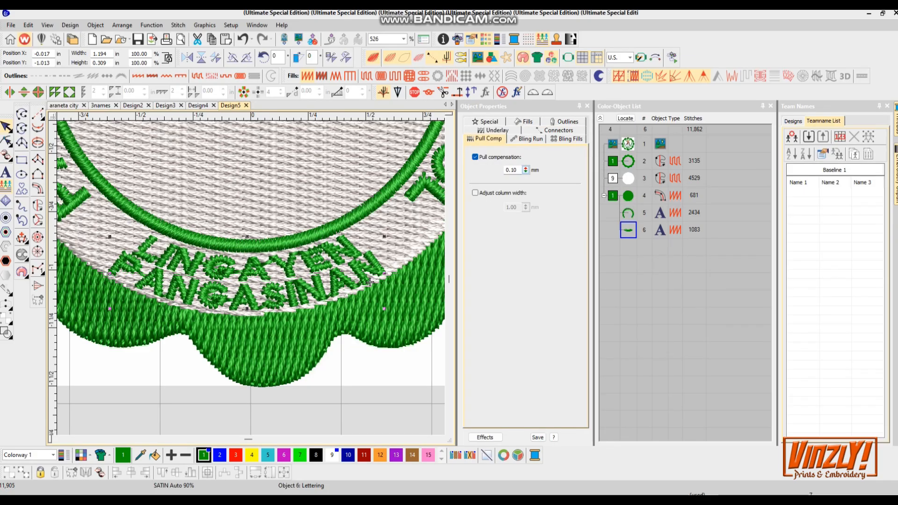
left_click(497, 131)
left_click(475, 158)
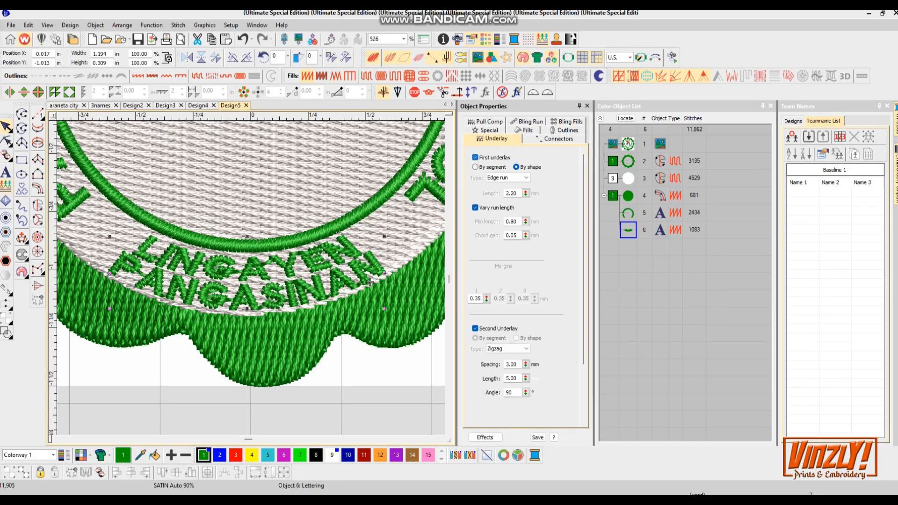
- Select the arched school-name lettering and turn off its first underlay
scroll(370, 279, "down", 2)
key("shift+Tab")
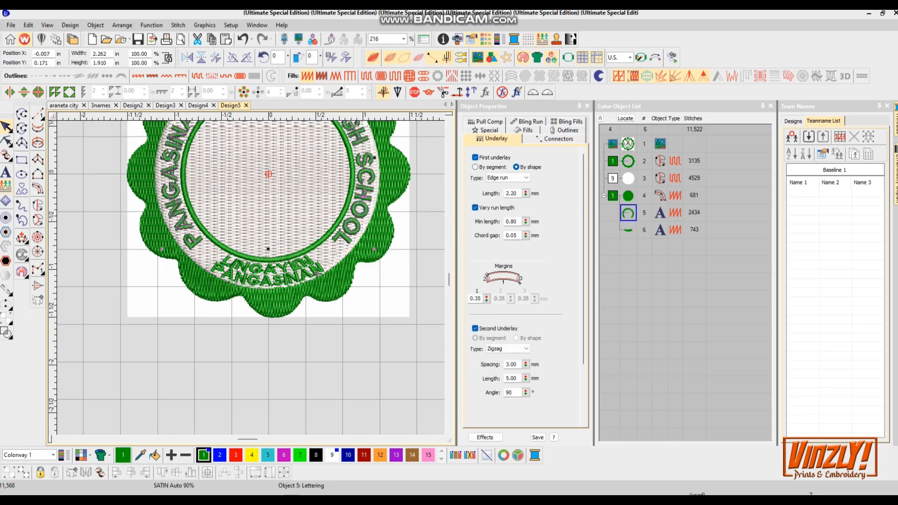
left_click(476, 158)
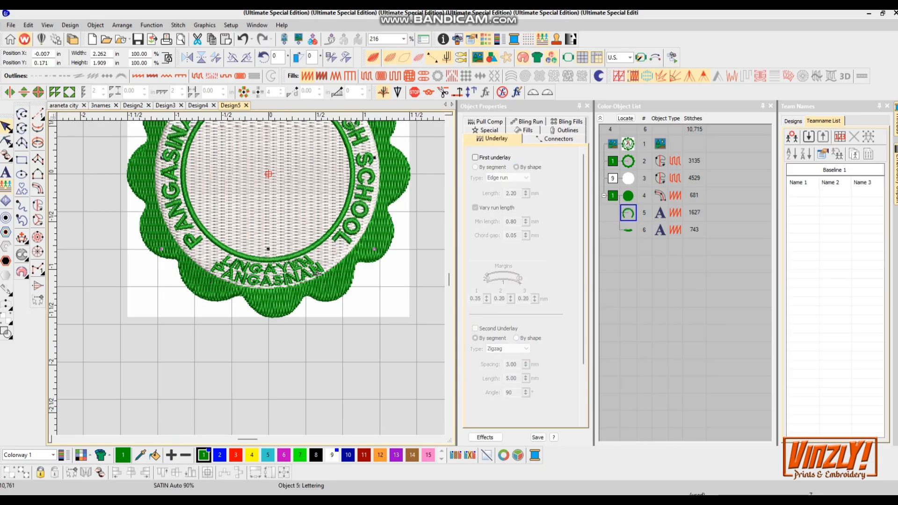
- Digitize the green base shape and adjoining leaf beneath the book as a new stitch object
scroll(318, 272, "down", 2)
scroll(268, 310, "up", 3)
key("s")
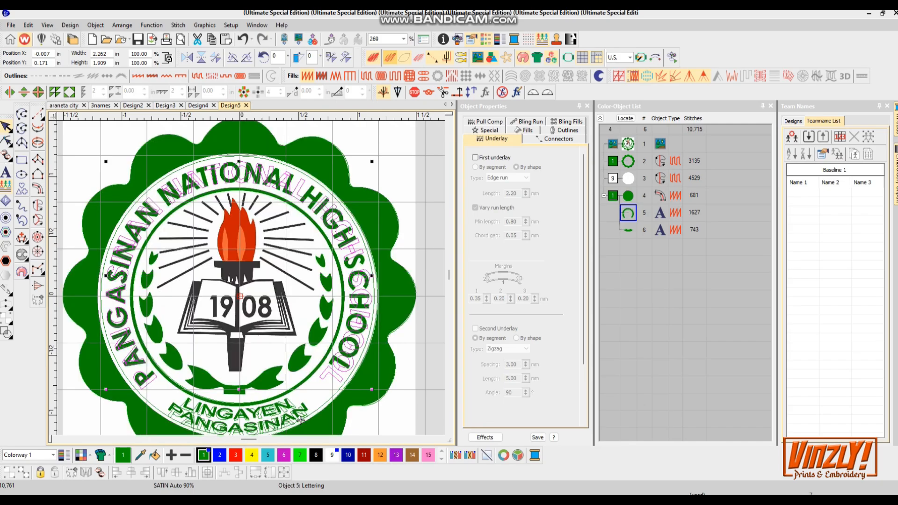
scroll(301, 420, "up", 2)
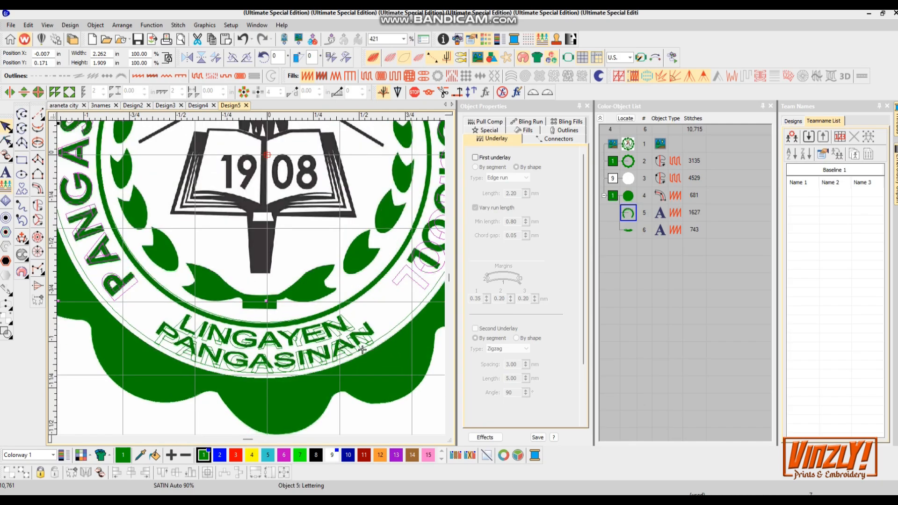
scroll(363, 350, "up", 5)
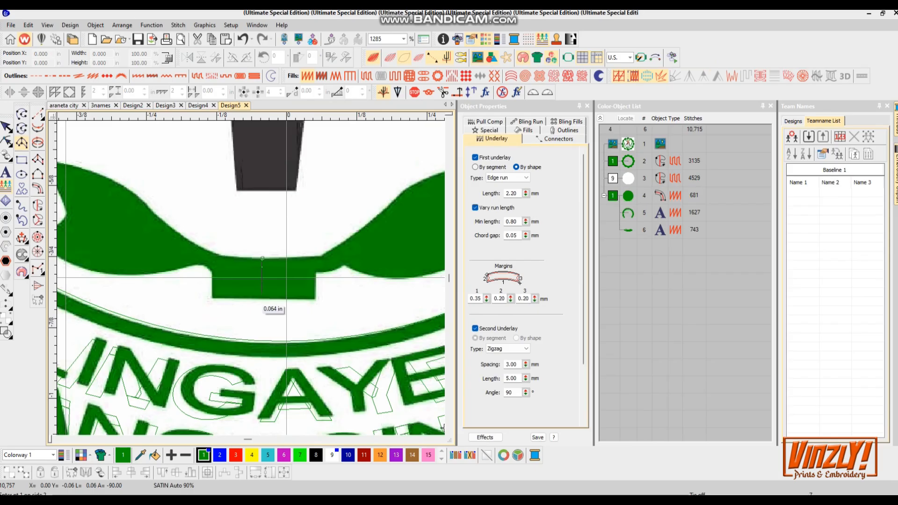
left_click(263, 258)
left_click(218, 256)
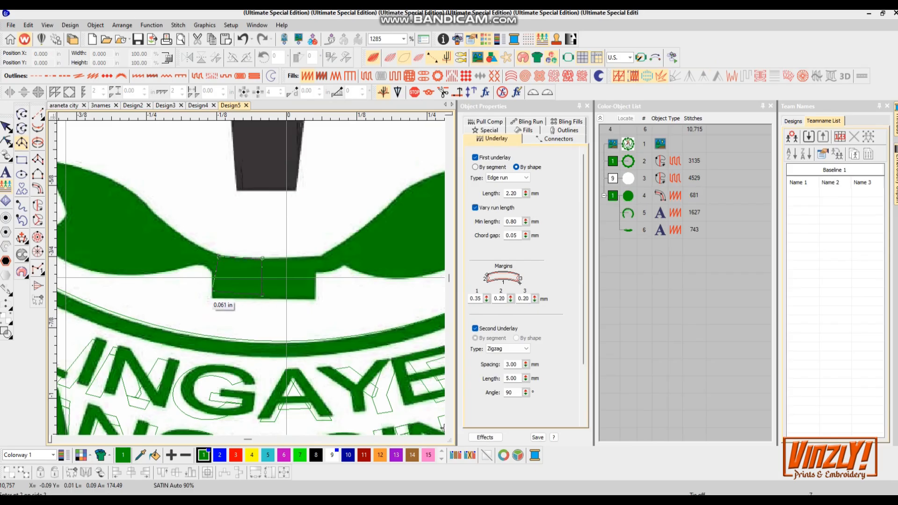
left_click(213, 295)
left_click(210, 268)
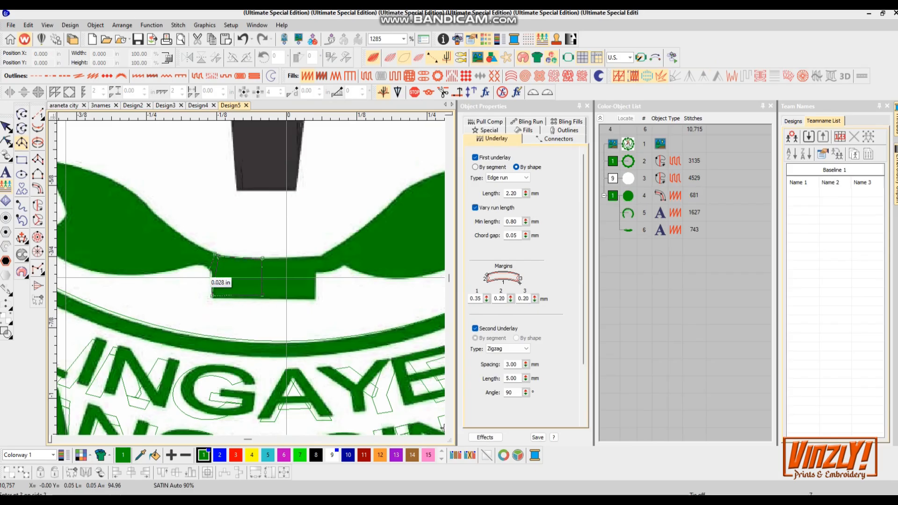
left_click(199, 262)
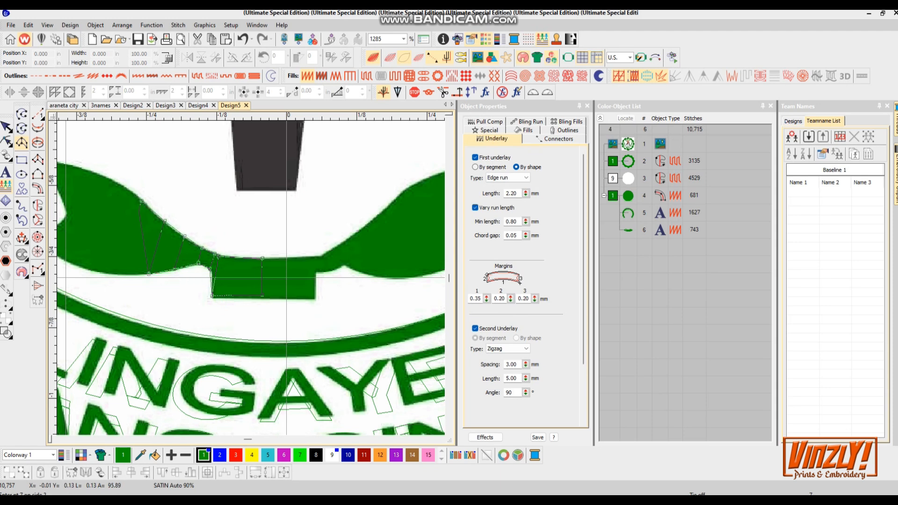
left_click(125, 274)
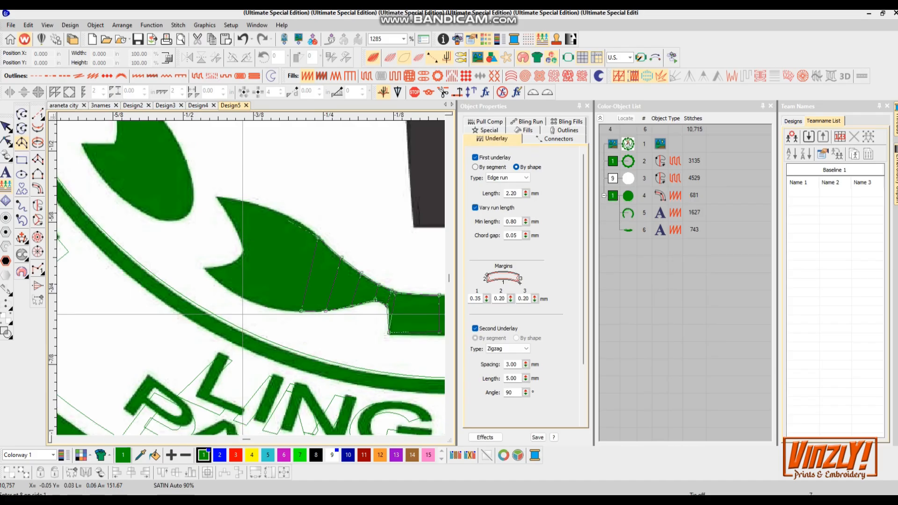
left_click(258, 303)
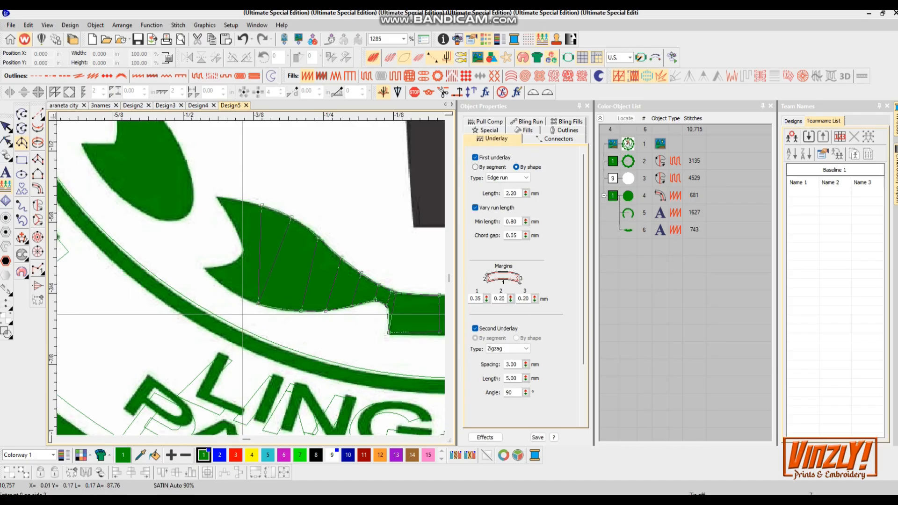
left_click(227, 289)
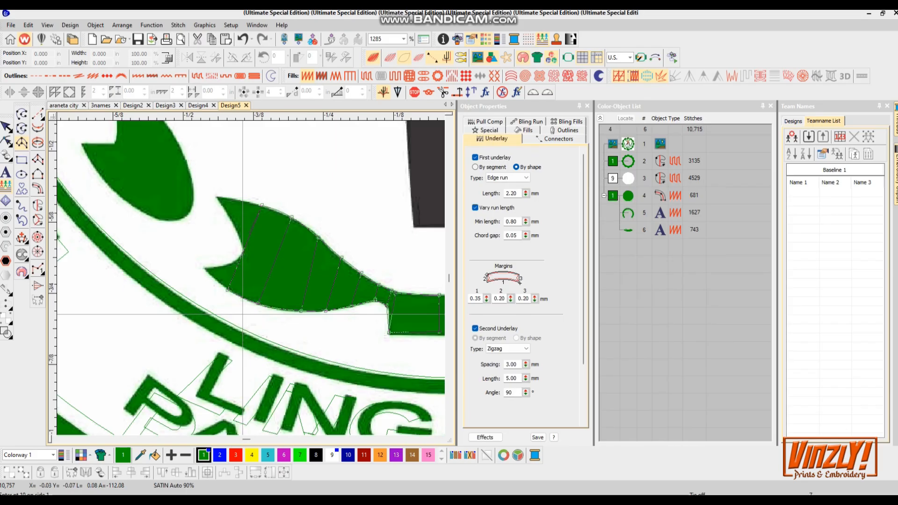
left_click(243, 252)
key("BackSpace")
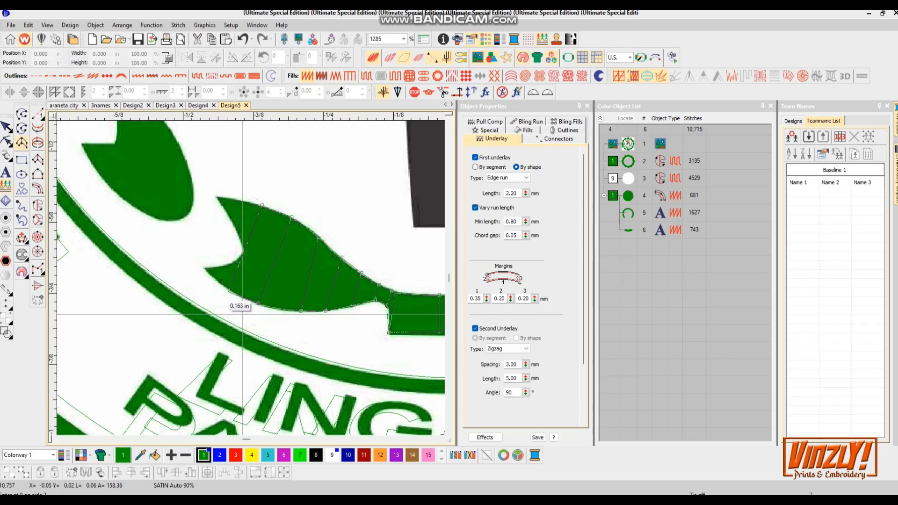
left_click(229, 291)
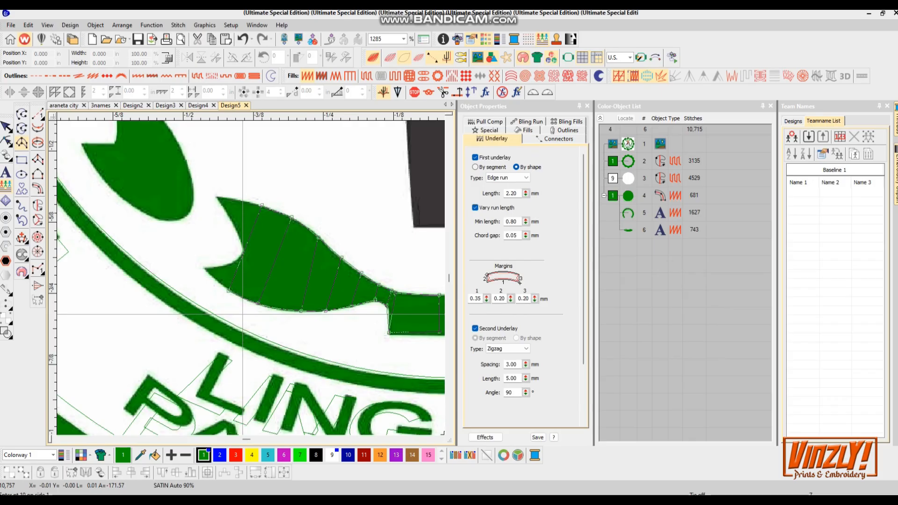
left_click(243, 252)
key("Return")
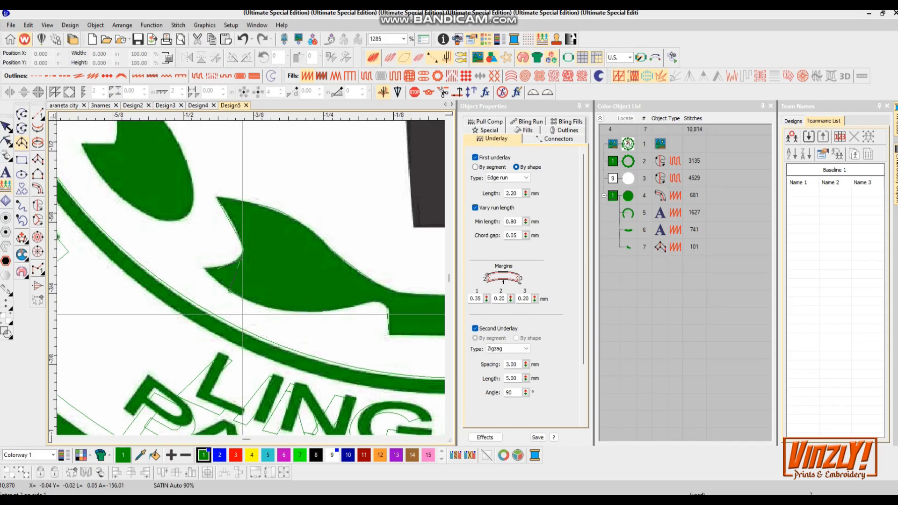
- Digitize a short stitch segment at the leaf's tip
left_click(215, 279)
key("Return")
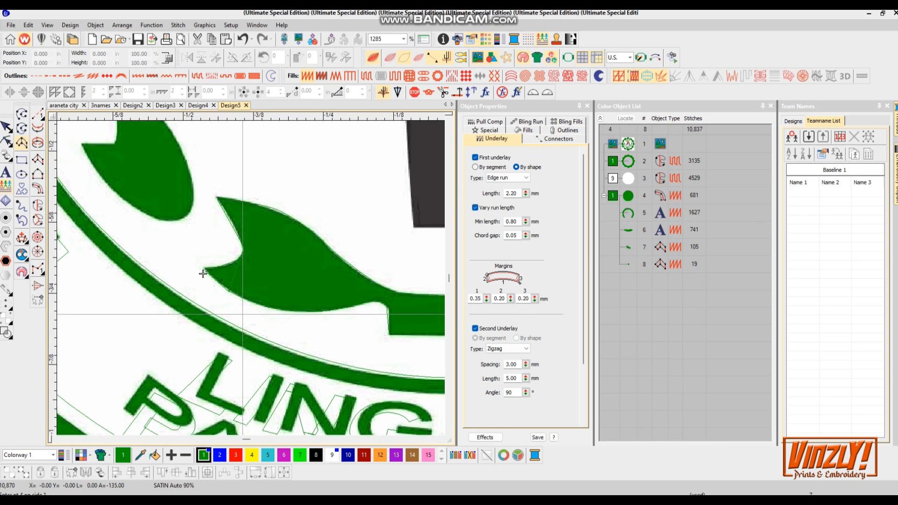
- Digitize the next leaf up the left wreath branch as a new stitch object
scroll(175, 206, "down", 1)
scroll(234, 277, "up", 3)
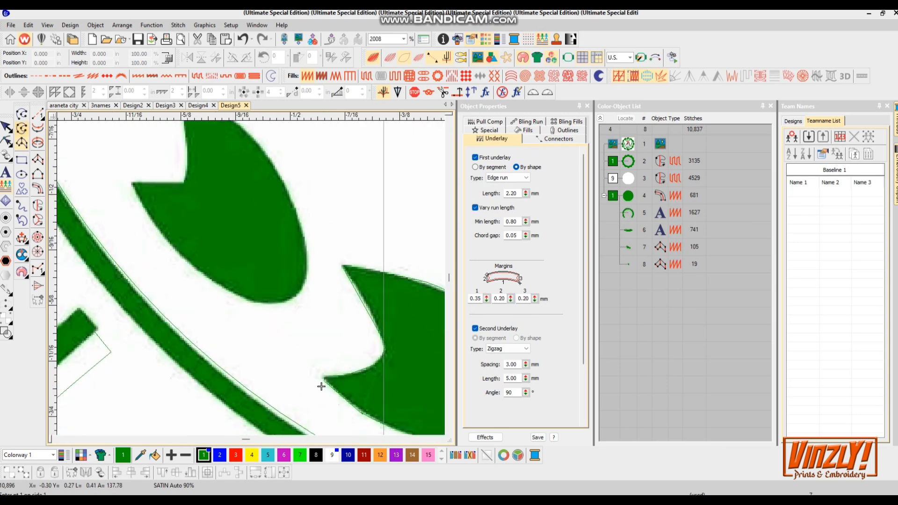
left_click(303, 231)
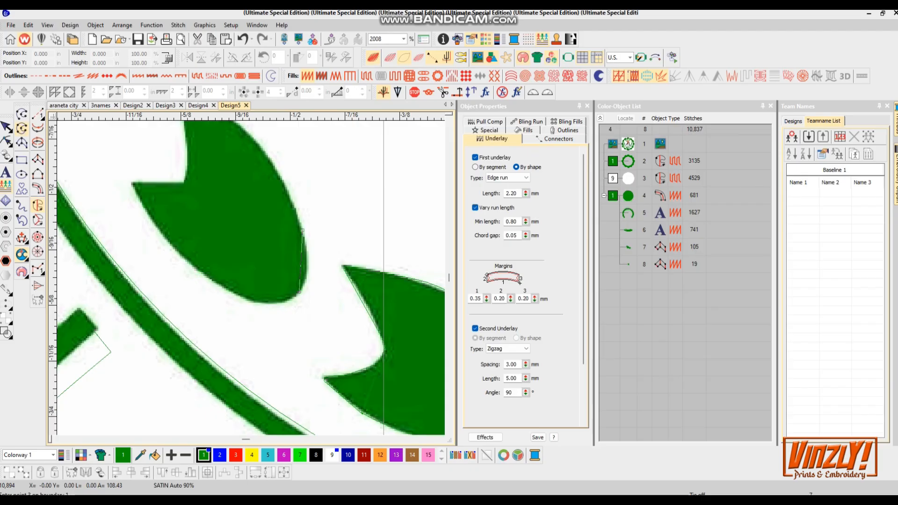
right_click(266, 156)
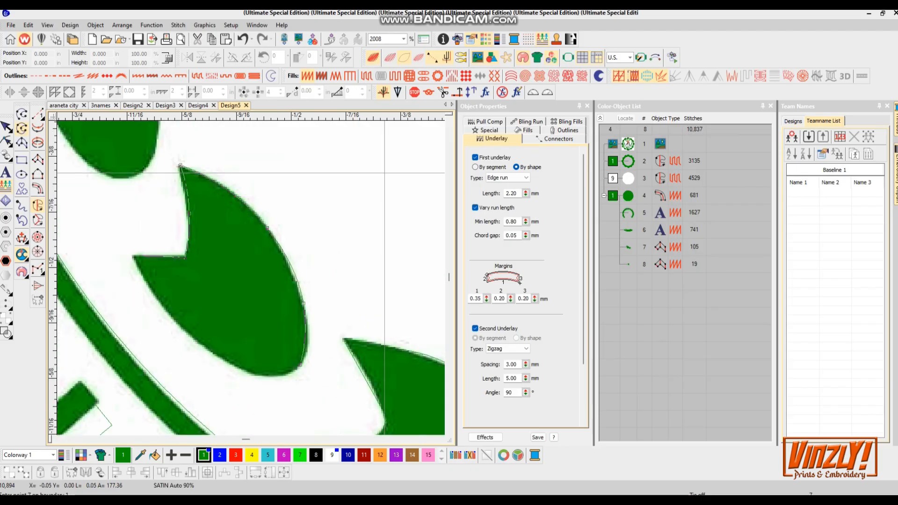
right_click(197, 340)
right_click(253, 373)
right_click(286, 374)
key("Return")
- Preview the digitized wreath leaves in stitch view and inspect them at several zoom levels
key("s")
scroll(208, 307, "down", 3)
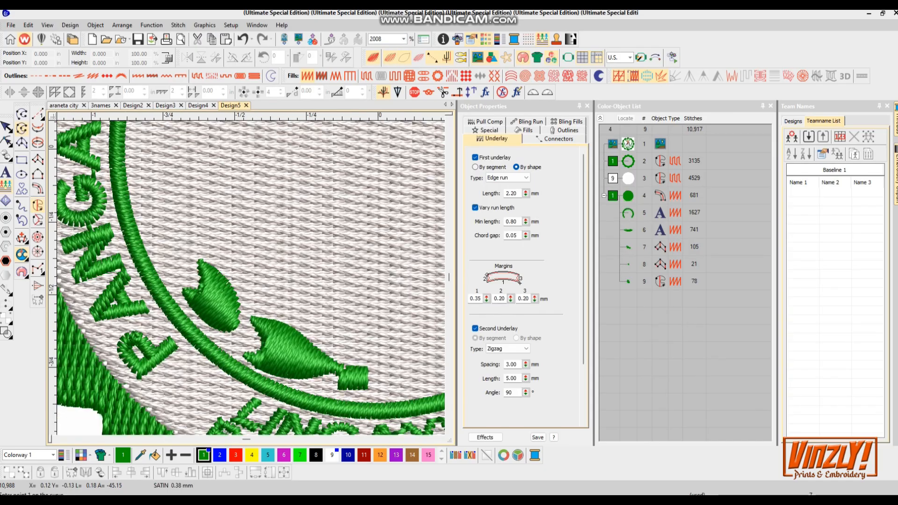
scroll(328, 179, "down", 2)
scroll(327, 179, "up", 5)
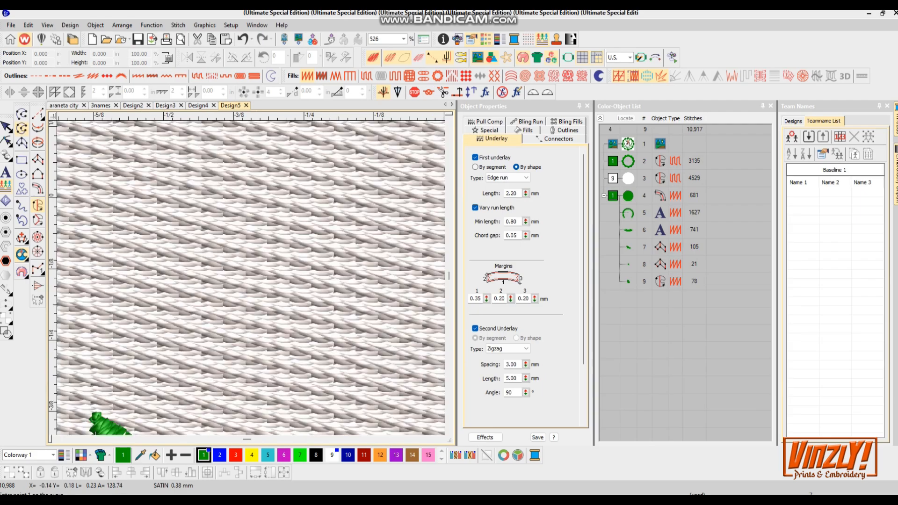
scroll(256, 324, "down", 3)
scroll(256, 324, "up", 2)
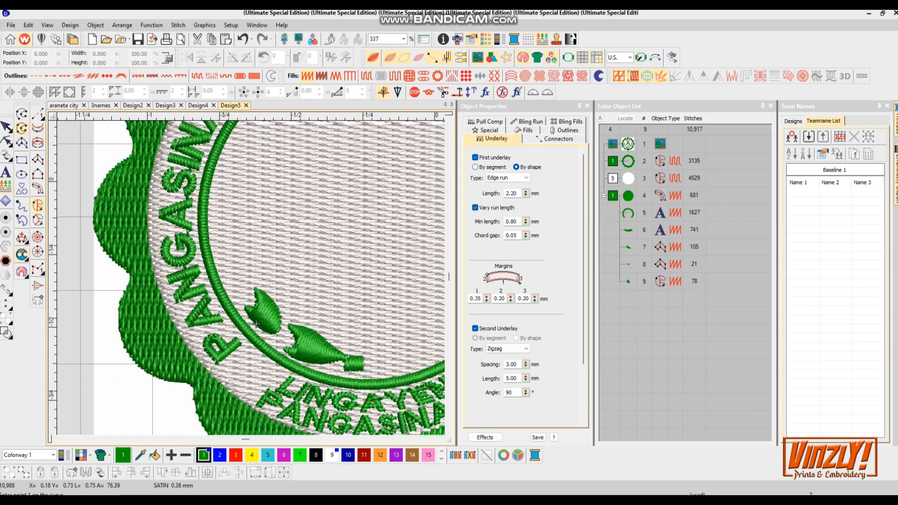
key("s")
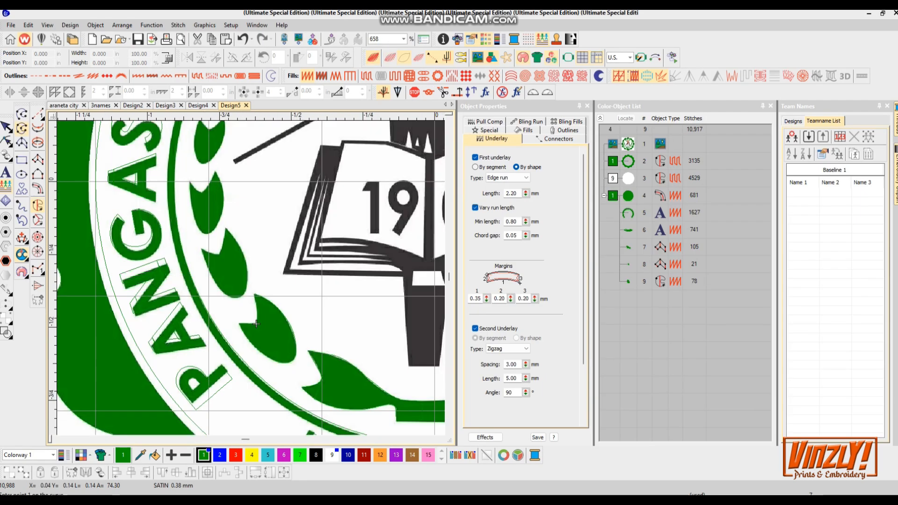
- Digitize the next two leaves further up the left wreath branch
scroll(256, 323, "up", 2)
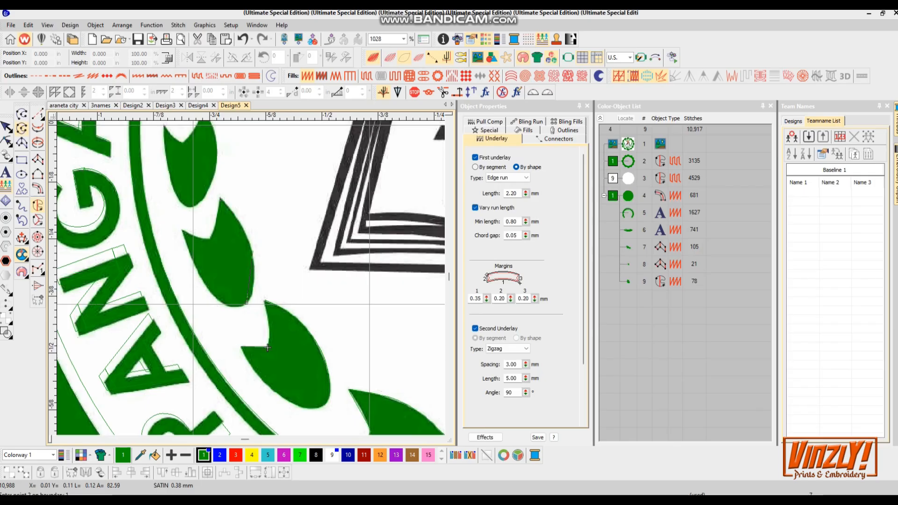
key("Return")
left_click(213, 273)
key("Return")
scroll(196, 301, "up", 5)
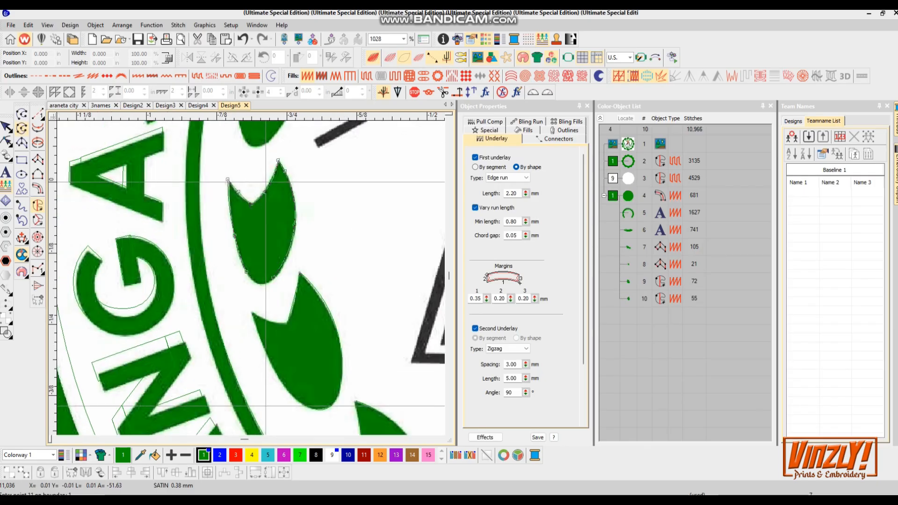
scroll(255, 363, "down", 8)
scroll(238, 341, "up", 2)
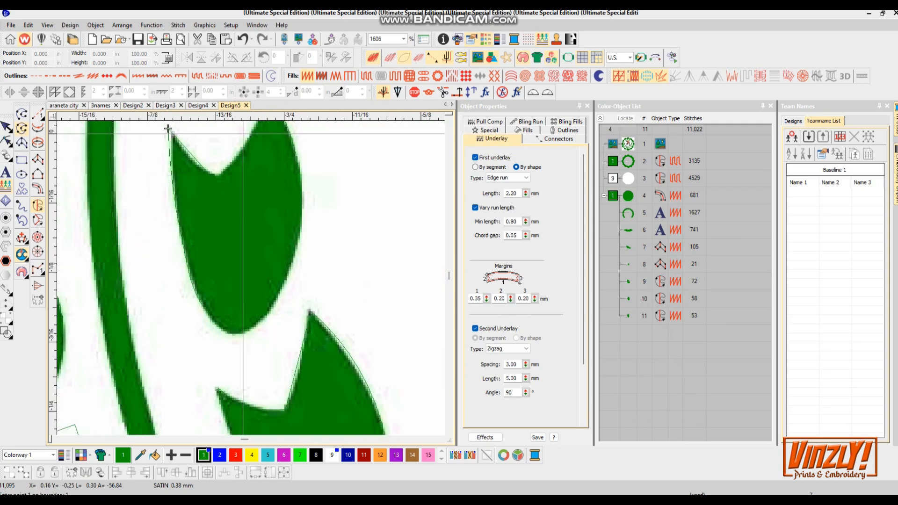
- Digitize the remaining two leaves at the top of the left wreath branch
left_click(281, 204)
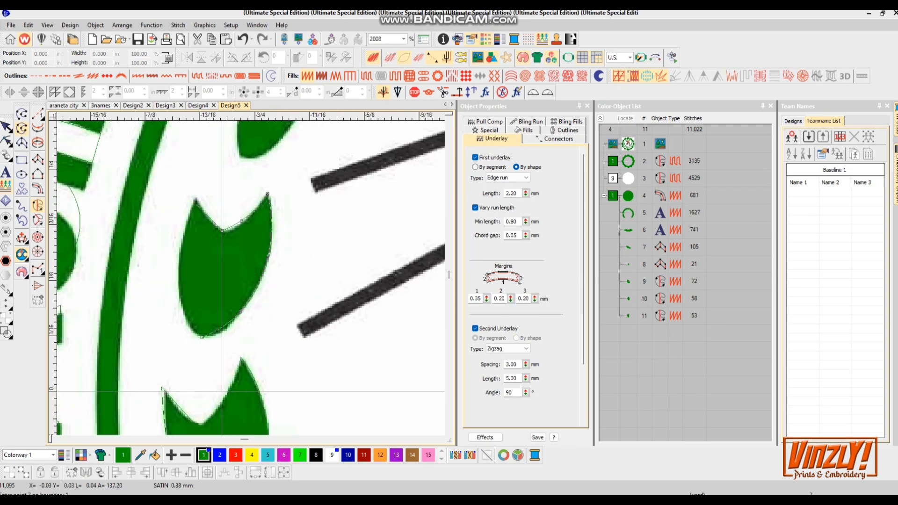
key("Return")
scroll(161, 388, "up", 3)
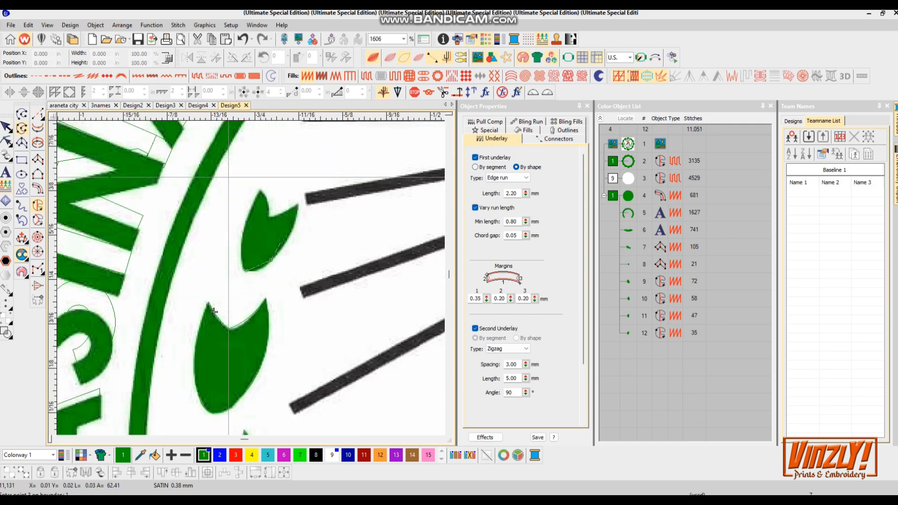
key("Return")
scroll(193, 230, "down", 2)
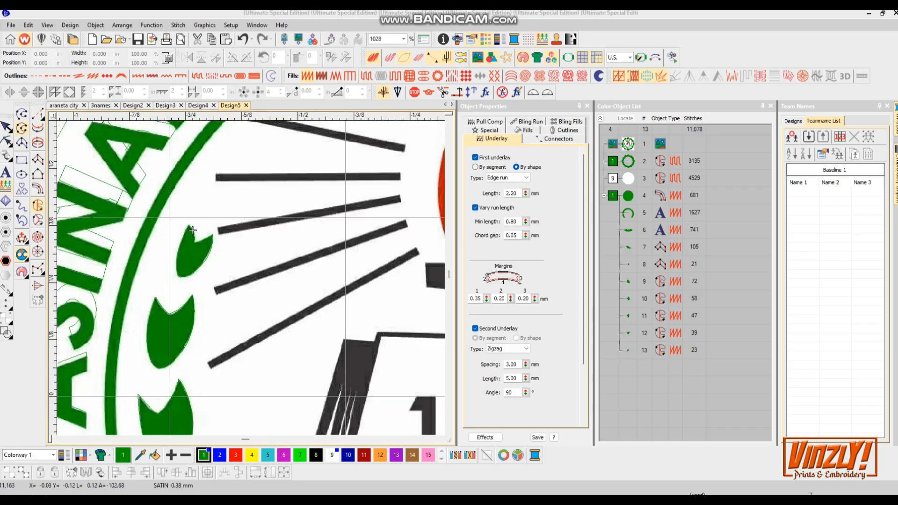
scroll(193, 230, "down", 5)
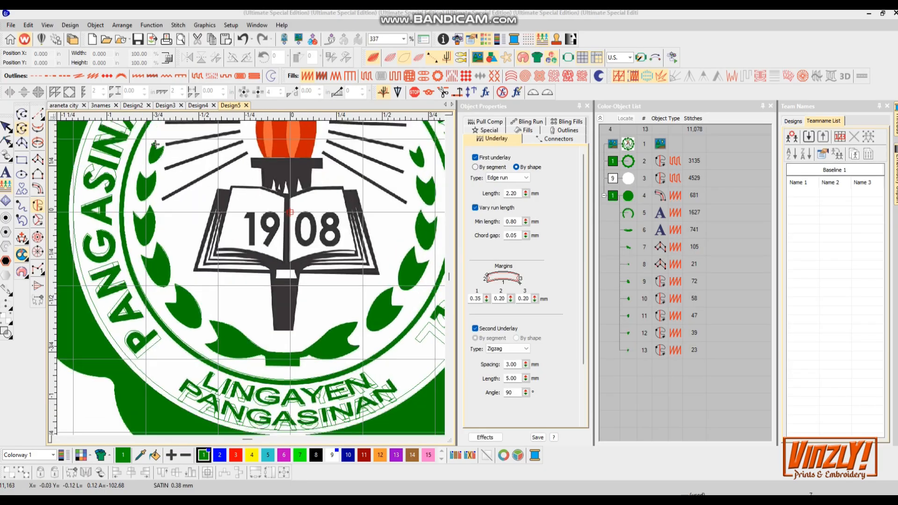
- Select all the left wreath leaf objects and group them
key("s")
left_click(629, 350)
left_click(629, 282)
left_click(629, 247)
left_click(628, 350, "shift")
key("ctrl+g")
key("Escape")
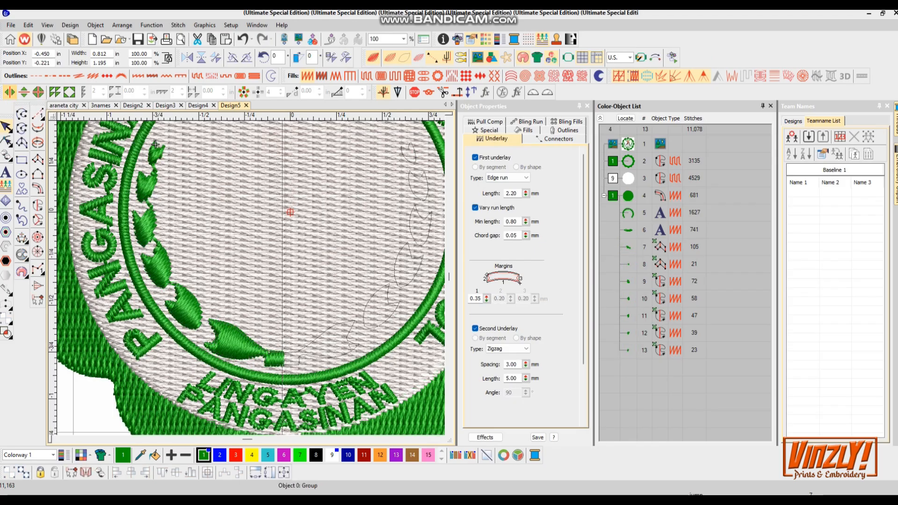
- Create a mirrored copy of the leaf group for the right side of the wreath
left_click(291, 213)
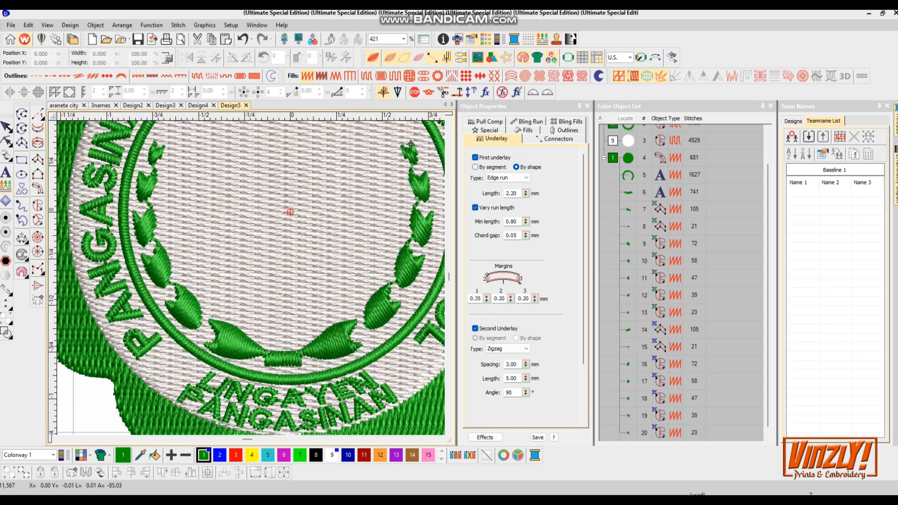
left_click(390, 57)
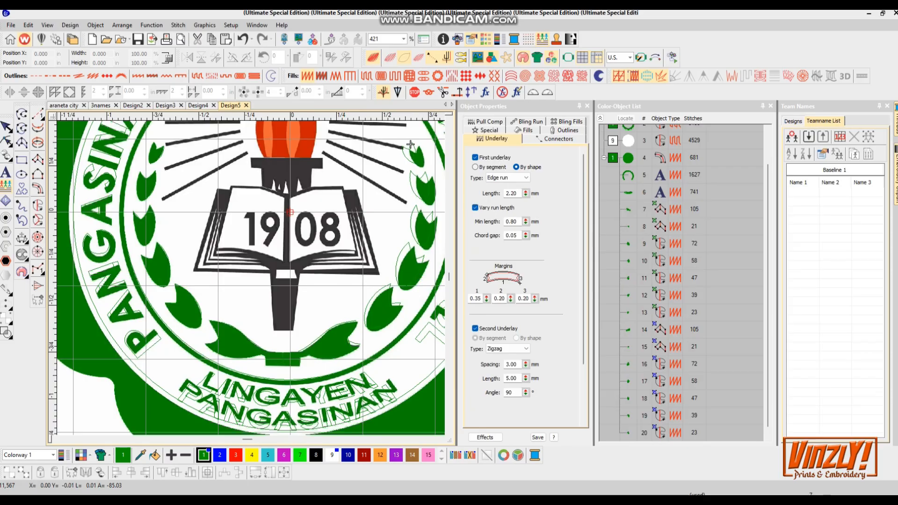
scroll(411, 144, "down", 3)
scroll(383, 233, "up", 3)
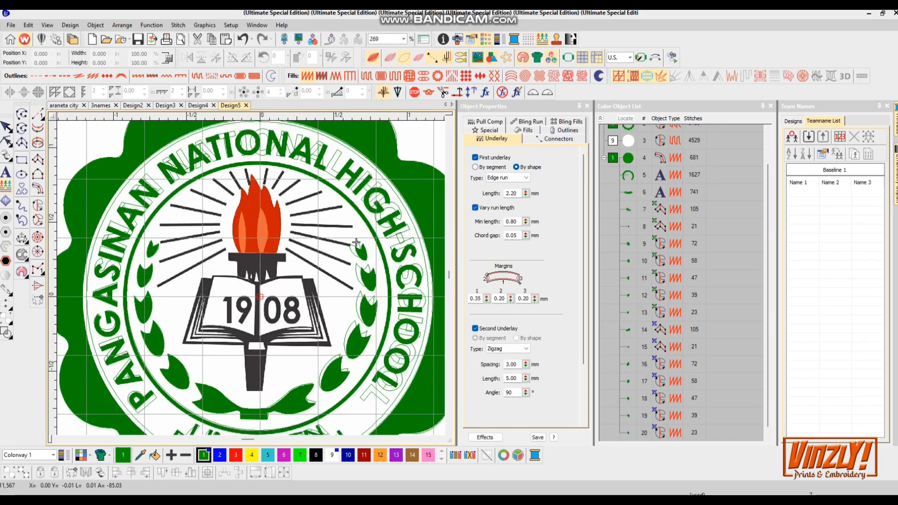
scroll(383, 233, "up", 1)
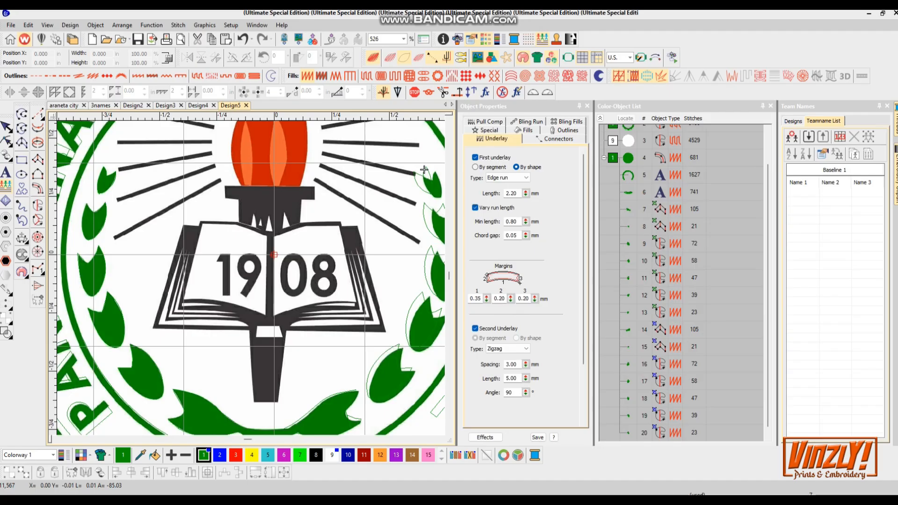
- Digitize the black book stand beneath the book as a satin column object
scroll(425, 169, "down", 3)
scroll(425, 169, "up", 3)
scroll(424, 169, "down", 3)
scroll(424, 169, "up", 4)
scroll(276, 341, "up", 2)
left_click(21, 142)
left_click(230, 371)
left_click(278, 369)
left_click(223, 244)
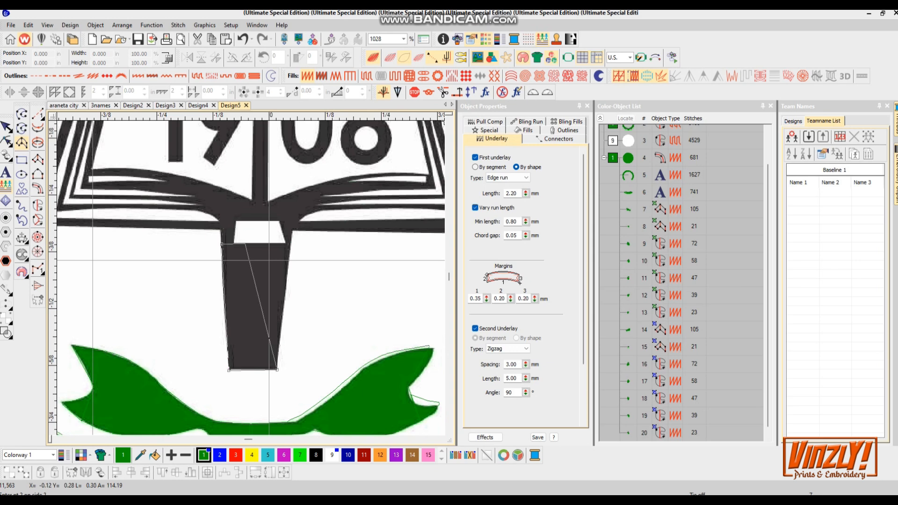
left_click(291, 243)
left_click(221, 223)
left_click(237, 221)
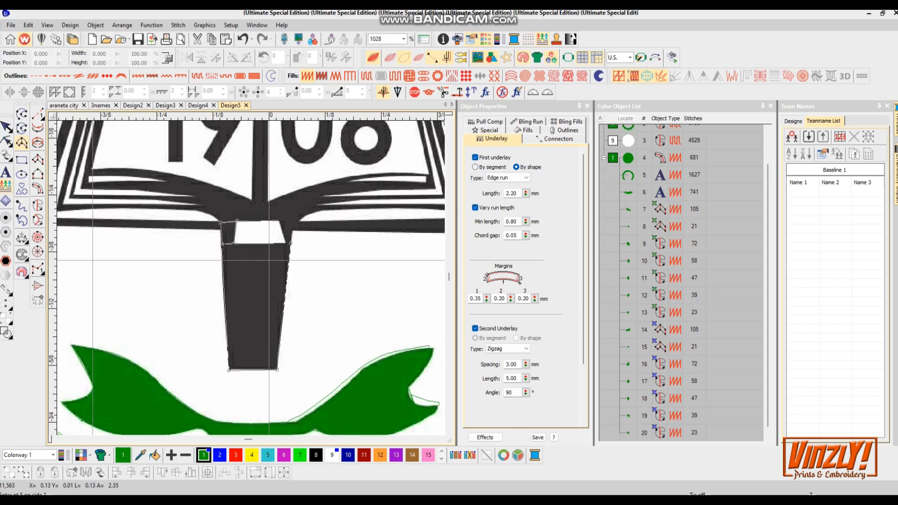
left_click(278, 220)
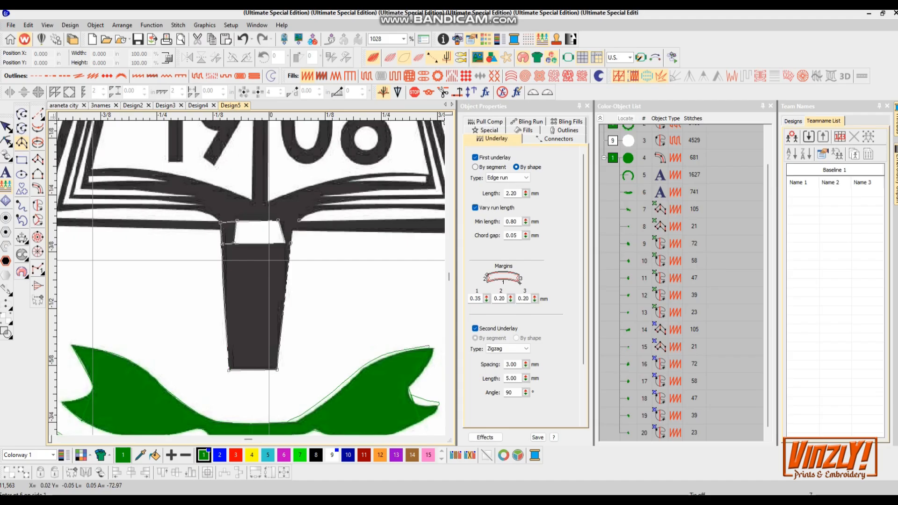
left_click(287, 243)
left_click(292, 243)
key("Return")
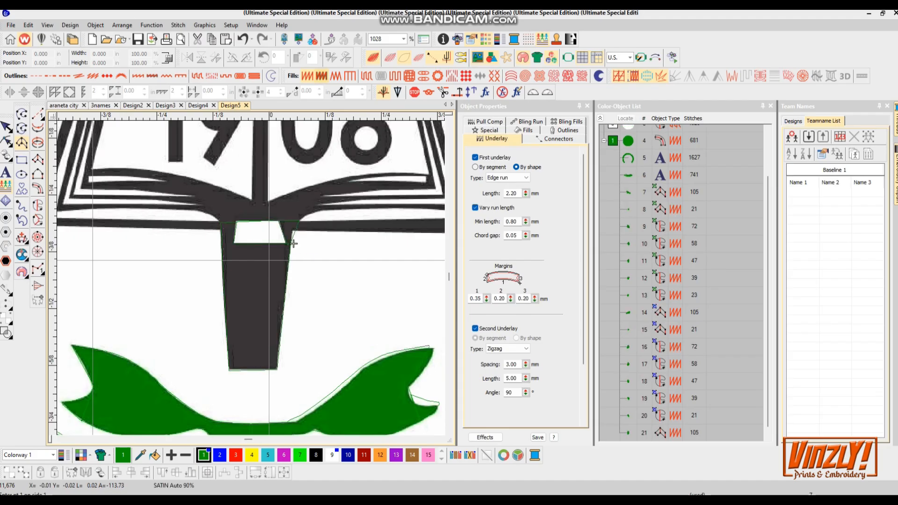
- Digitize a satin column along the lower edge of the book's left pages
key("s")
scroll(271, 350, "up", 3)
scroll(271, 351, "down", 2)
scroll(406, 322, "up", 1)
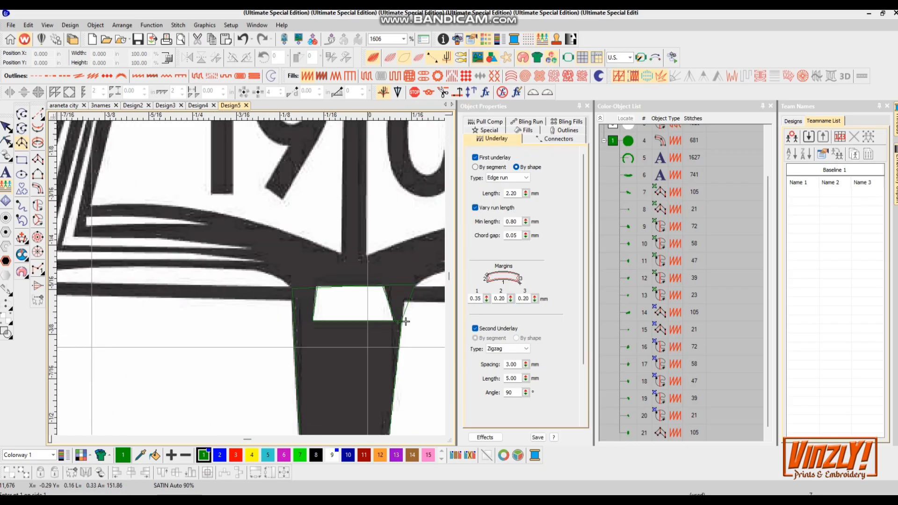
left_click(354, 257)
left_click(353, 287)
left_click(322, 246)
left_click(311, 288)
left_click(294, 234)
left_click(291, 287)
left_click(263, 224)
left_click(262, 268)
left_click(247, 218)
left_click(250, 249)
left_click(208, 211)
left_click(206, 246)
key("Return")
left_click_drag(206, 246, 108, 269)
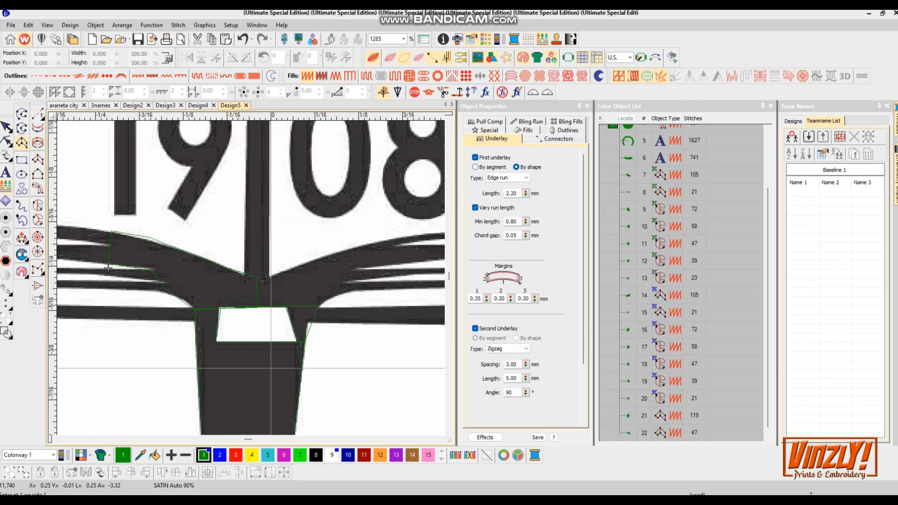
- Digitize a small satin column at the book's centre spine above the stand
scroll(108, 268, "up", 1)
left_click(257, 278)
left_click(259, 320)
left_click(289, 275)
left_click(286, 318)
left_click(340, 316)
key("Return")
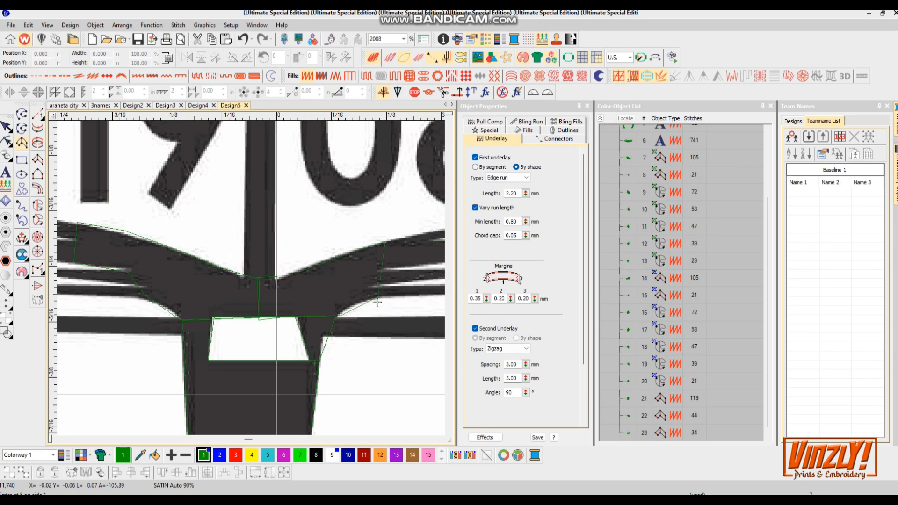
- Start a satin column tracing the book's left outer cover and its corner
scroll(442, 255, "down", 8)
scroll(442, 255, "up", 5)
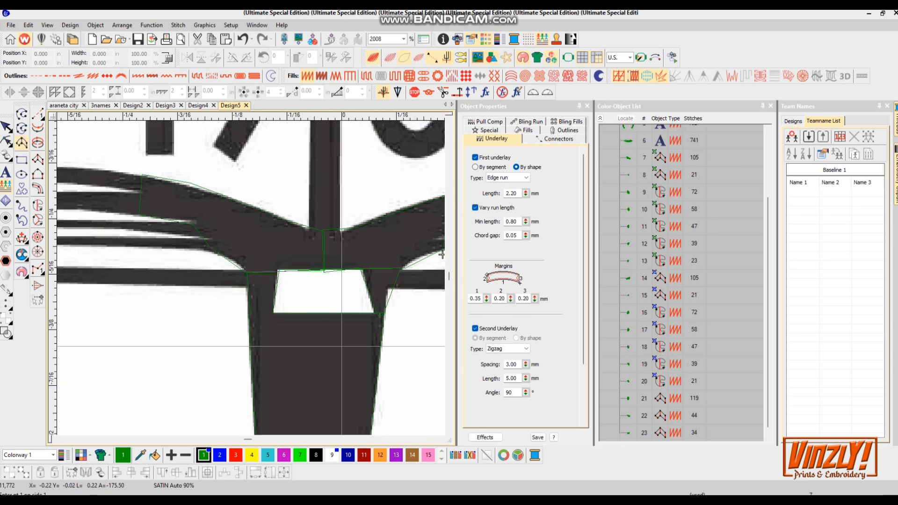
left_click(249, 270)
left_click(249, 288)
left_click(255, 291)
left_click(234, 307)
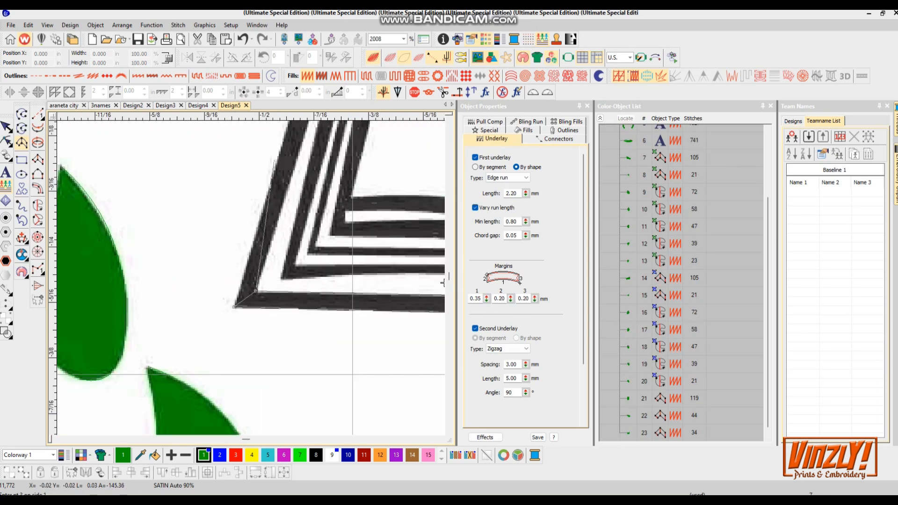
left_click(297, 216)
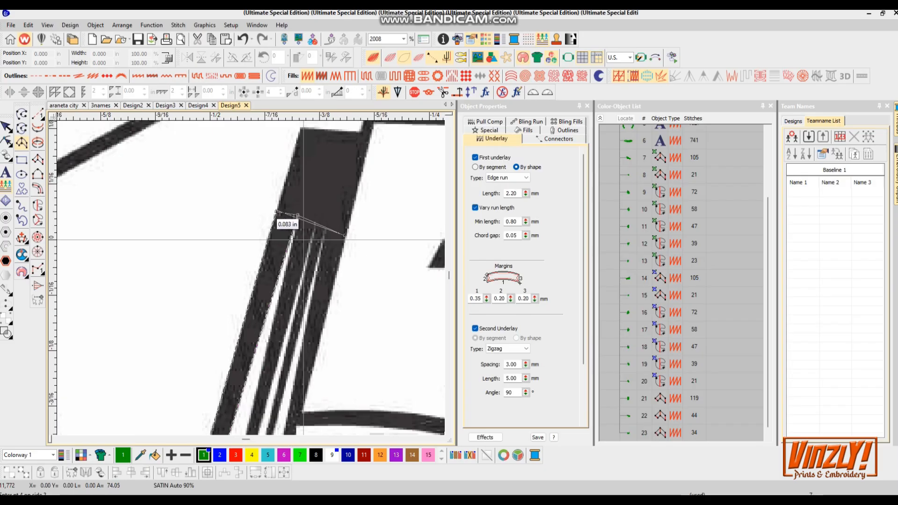
left_click(341, 233)
left_click(323, 201)
left_click(254, 199)
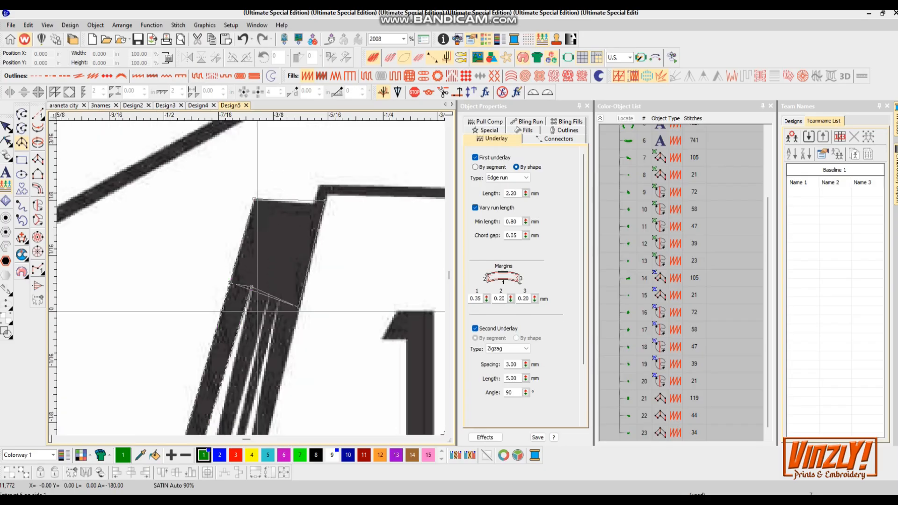
left_click(318, 188)
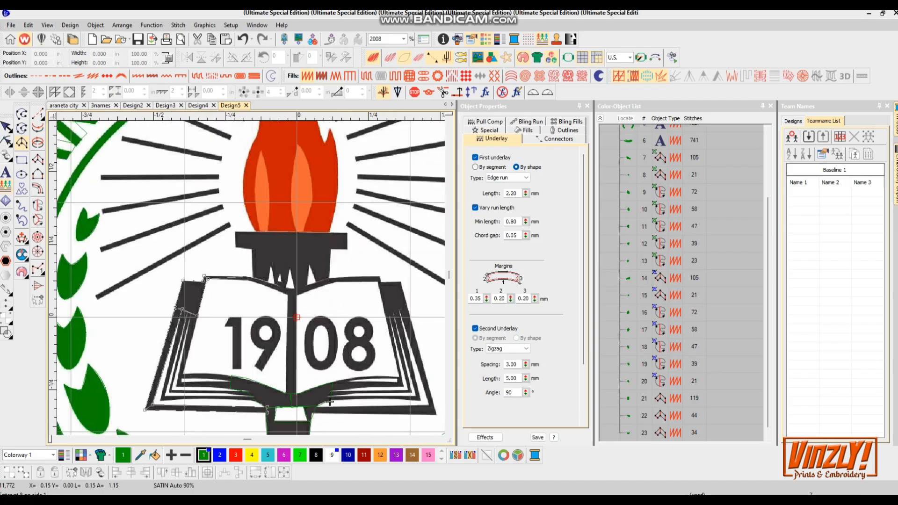
- Continue the satin column across the book's top edge, around its right corner and down the right cover, then finish it
left_click(258, 269)
left_click(373, 303)
left_click(397, 325)
left_click(392, 304)
left_click(340, 263)
left_click(326, 250)
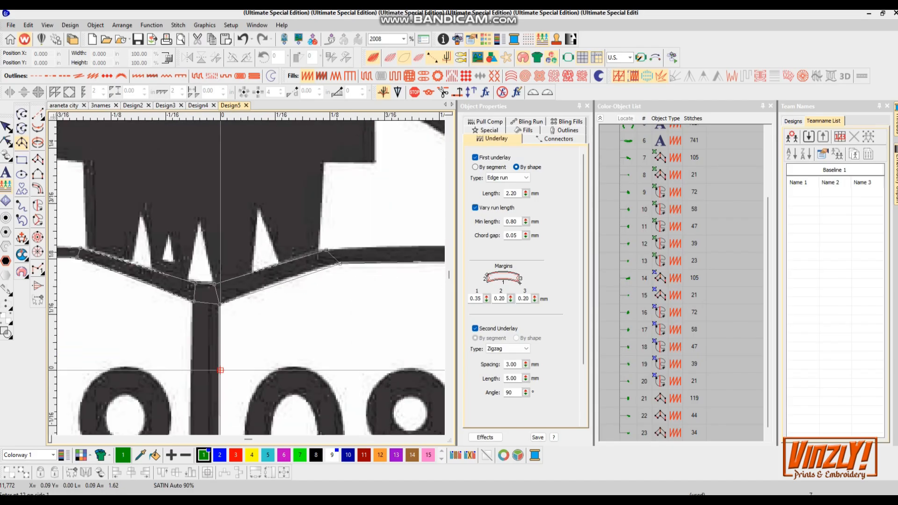
left_click(290, 272)
left_click(298, 257)
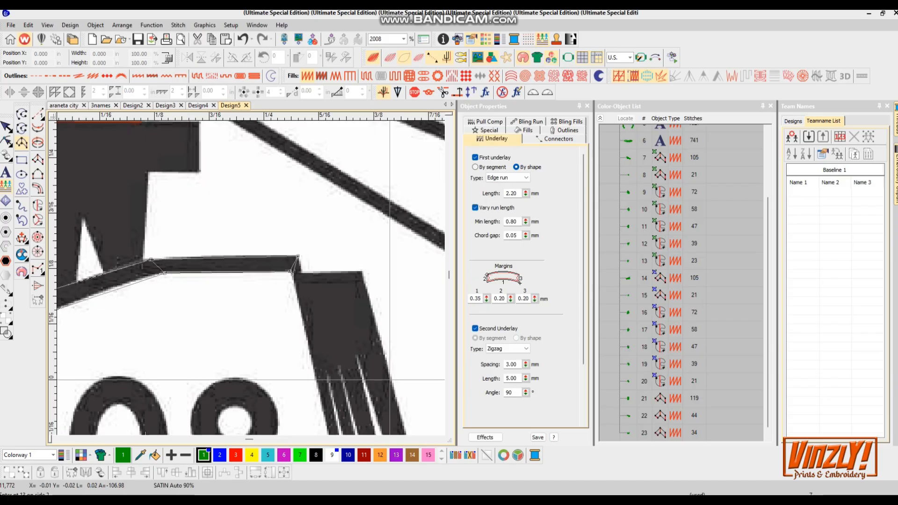
left_click(300, 273)
left_click(361, 271)
left_click(382, 345)
left_click(318, 383)
scroll(357, 357, "down", 4)
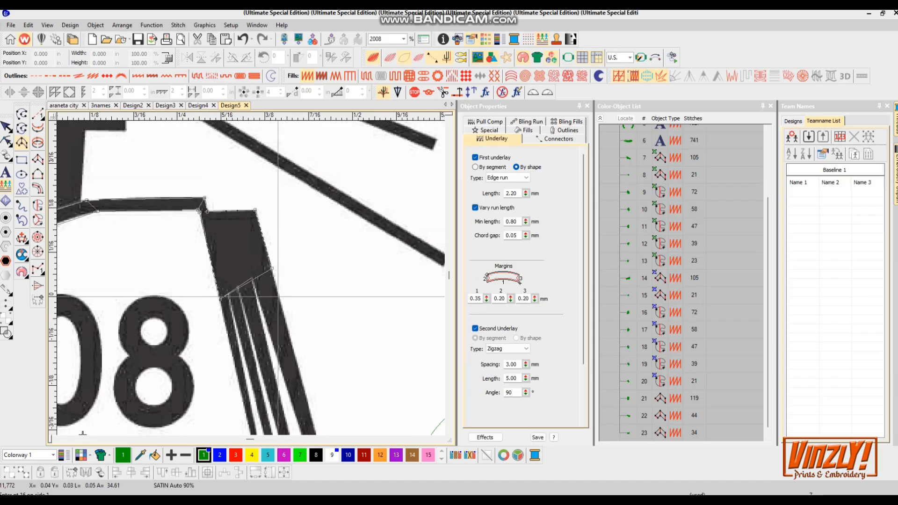
scroll(357, 357, "up", 3)
left_click(262, 251)
left_click(285, 373)
left_click(301, 396)
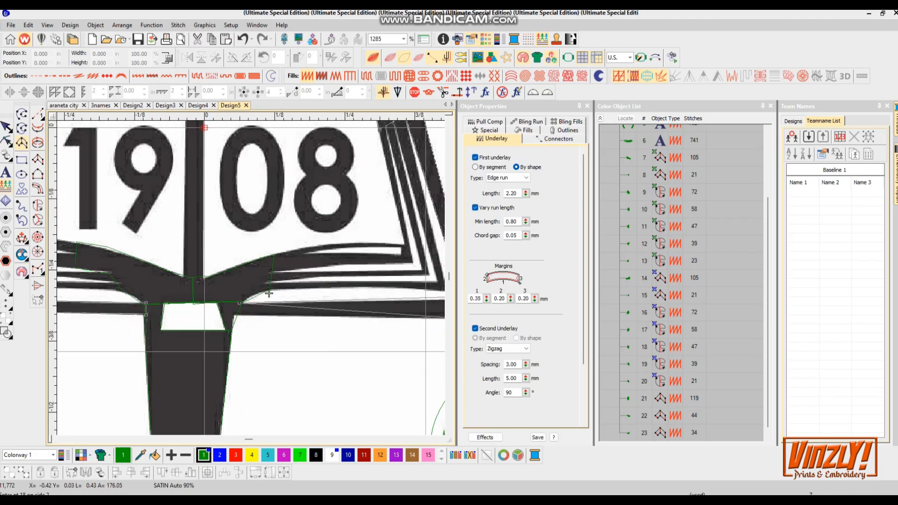
key("Return")
- Digitize a satin column along a page stripe running from the left pages to the book's right corner
scroll(233, 315, "up", 3)
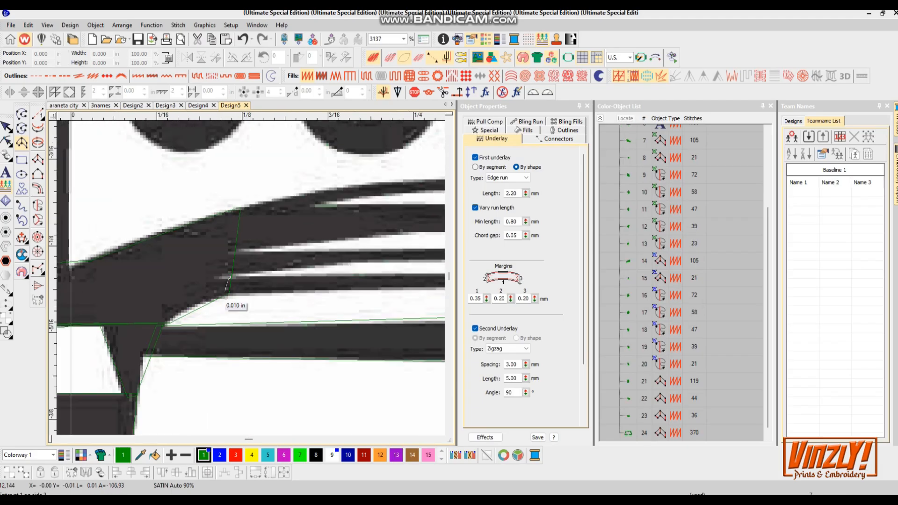
left_click(228, 293)
left_click(233, 280)
left_click(305, 290)
left_click(306, 278)
left_click(285, 261)
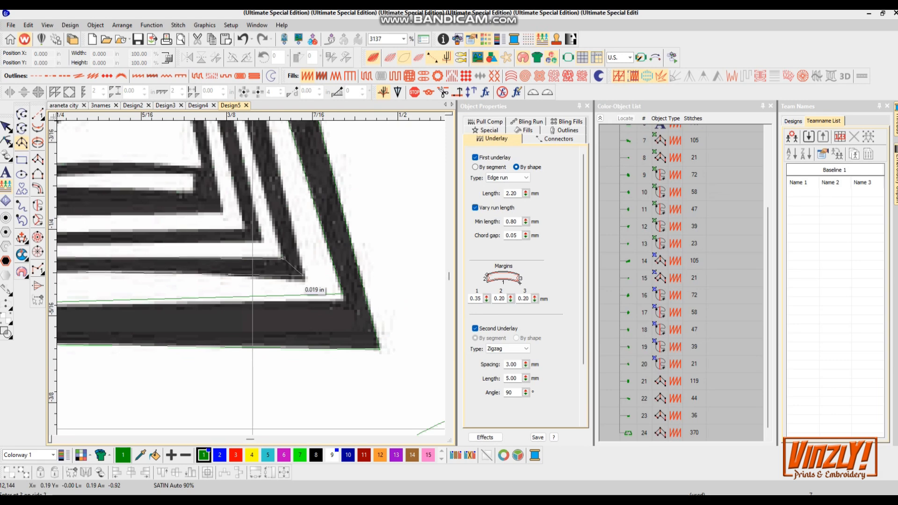
left_click(306, 281)
left_click(206, 144)
left_click(251, 202)
key("Return")
- Digitize another satin column along the next page stripe of the open book
left_click(204, 229)
left_click(222, 217)
left_click(263, 312)
left_click(283, 323)
left_click(353, 306)
left_click(353, 294)
left_click(148, 318)
left_click(152, 299)
key("Return")
- Digitize a satin column along an upper page stripe, turning up along the right-side pages
left_click(156, 291)
left_click(161, 253)
left_click(313, 281)
left_click(314, 251)
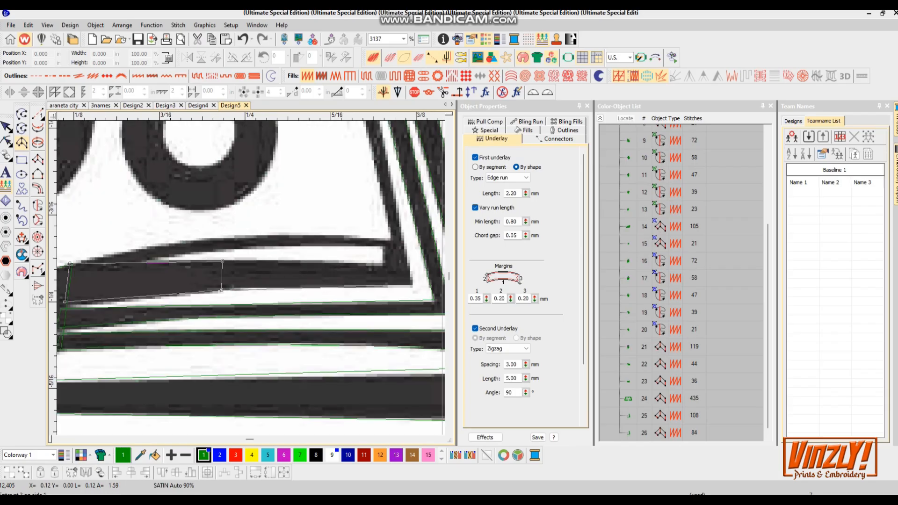
left_click(387, 286)
left_click(413, 283)
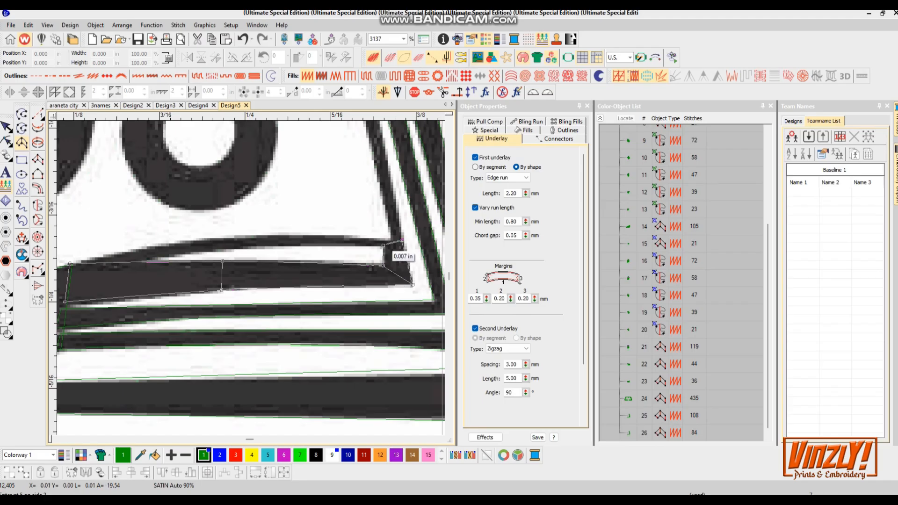
left_click(402, 240)
key("Right")
key("Up")
key("Up")
key("Up")
key("Up")
left_click(257, 237)
left_click(240, 246)
key("Return")
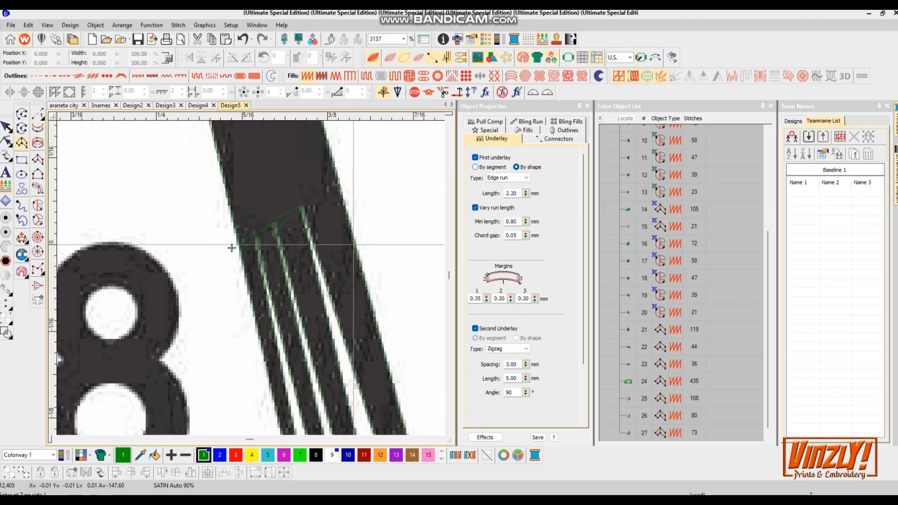
- Digitize a short satin column on the page stripe near the book's lower right corner
scroll(232, 248, "down", 3)
scroll(253, 329, "up", 4)
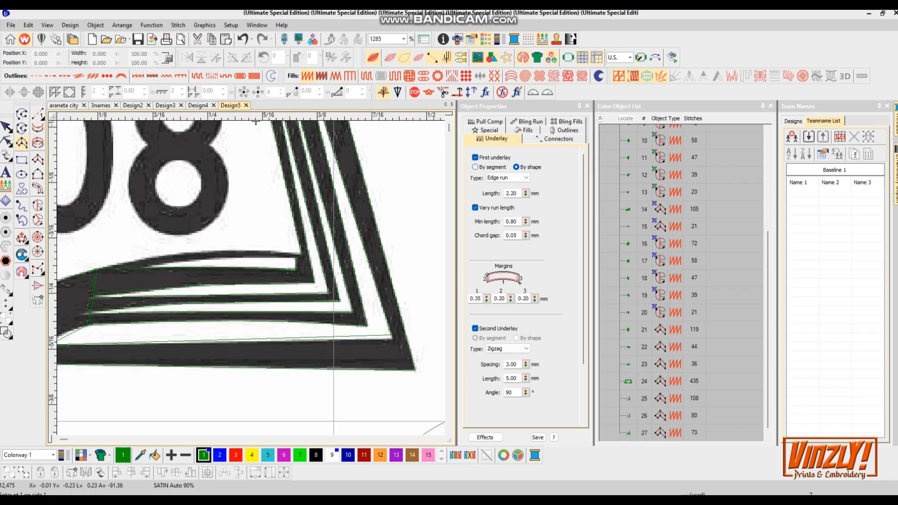
left_click(309, 260)
left_click(310, 270)
right_click(179, 265)
right_click(179, 283)
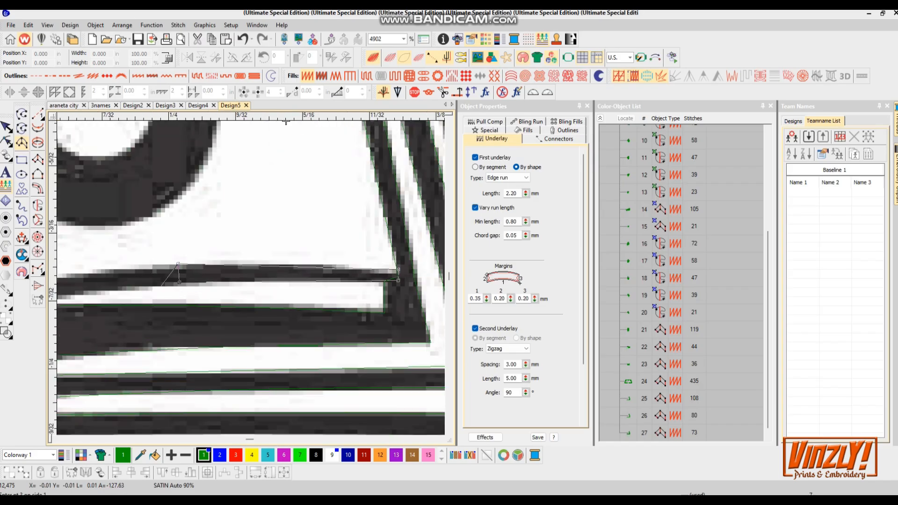
left_click(195, 289)
left_click(246, 296)
key("Return")
- Digitize a satin column along the lower page stripe from the centre spine toward the left corner
scroll(271, 278, "down", 7)
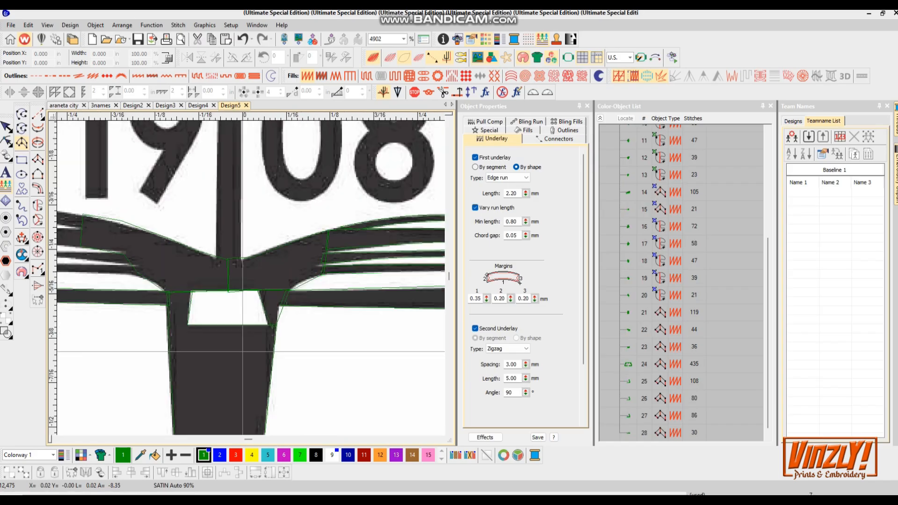
scroll(198, 280, "up", 4)
scroll(300, 287, "up", 4)
scroll(290, 276, "down", 6)
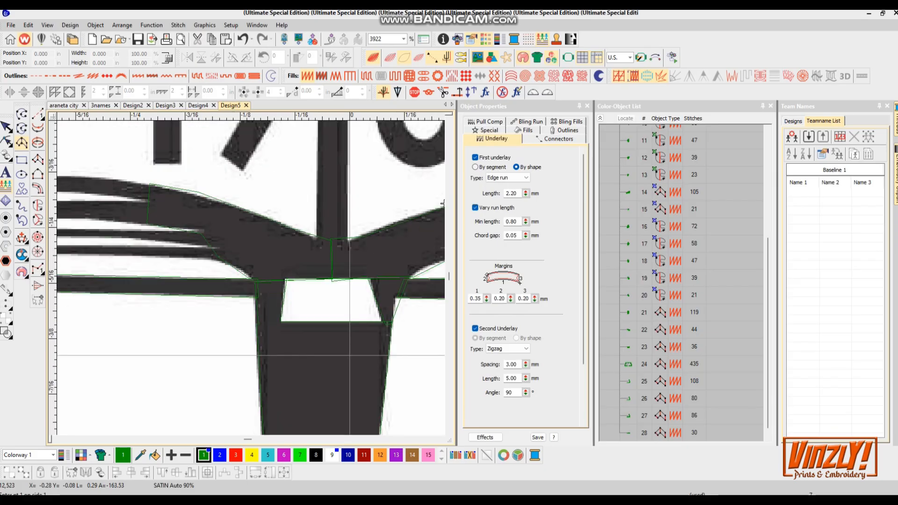
scroll(308, 241, "up", 5)
left_click(362, 293)
left_click(359, 309)
left_click(176, 294)
left_click(155, 318)
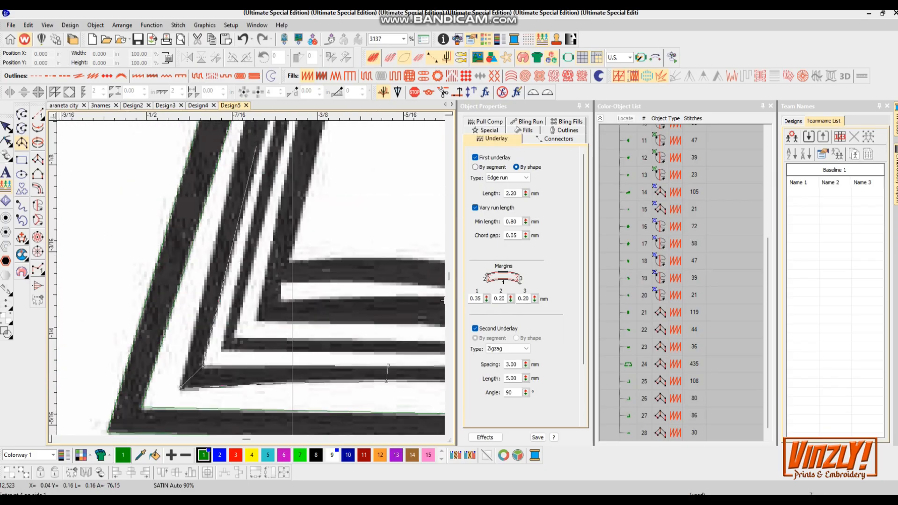
left_click(274, 244)
left_click(249, 236)
key("Return")
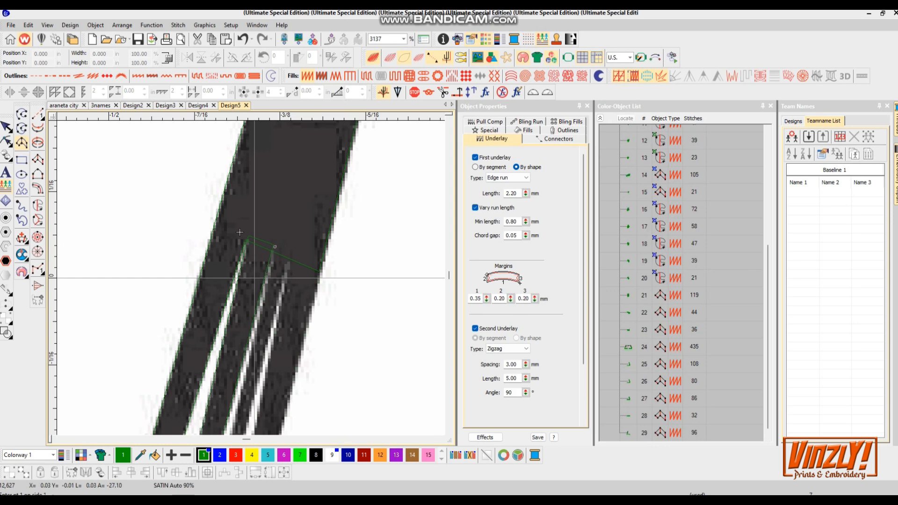
- Digitize a satin column along a slanted inner page stripe on the book's left side
left_click(272, 252)
left_click(289, 255)
left_click(232, 357)
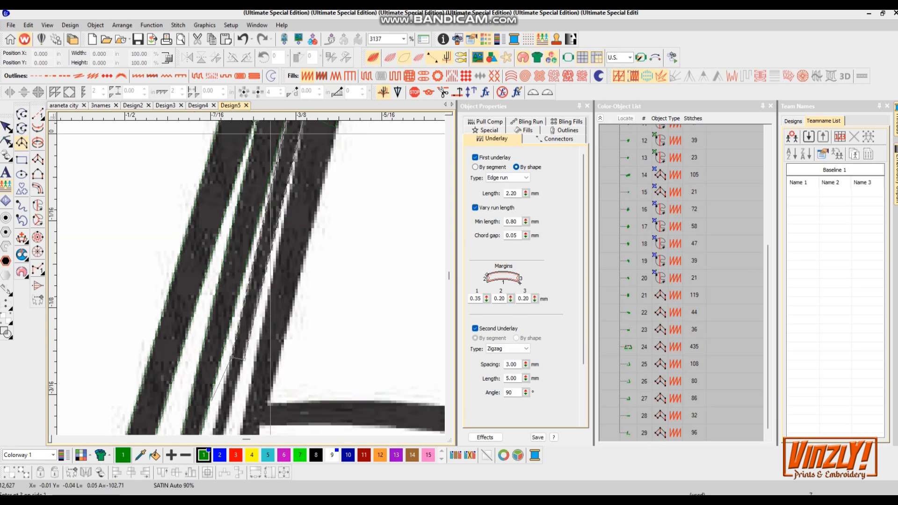
left_click(225, 348)
left_click(235, 334)
left_click(231, 301)
left_click(232, 289)
left_click(349, 304)
left_click(335, 284)
key("Return")
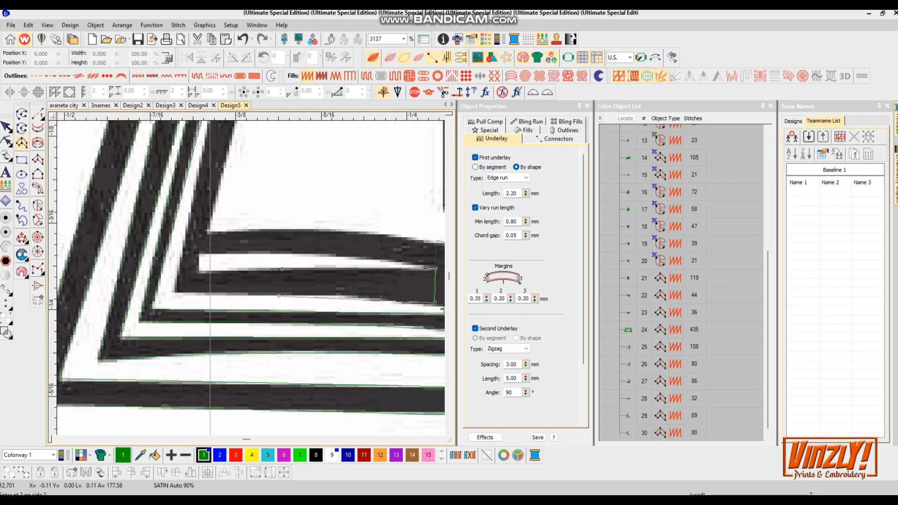
- Digitize a satin column along the remaining left-side page stripe beside the numeral 1
left_click(200, 271)
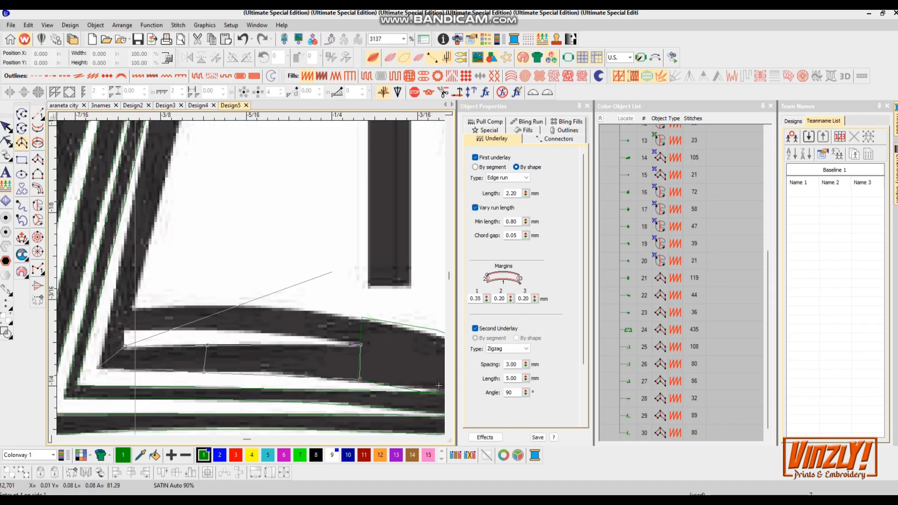
scroll(148, 232, "down", 2)
left_click(273, 205)
left_click(255, 203)
left_click(262, 139)
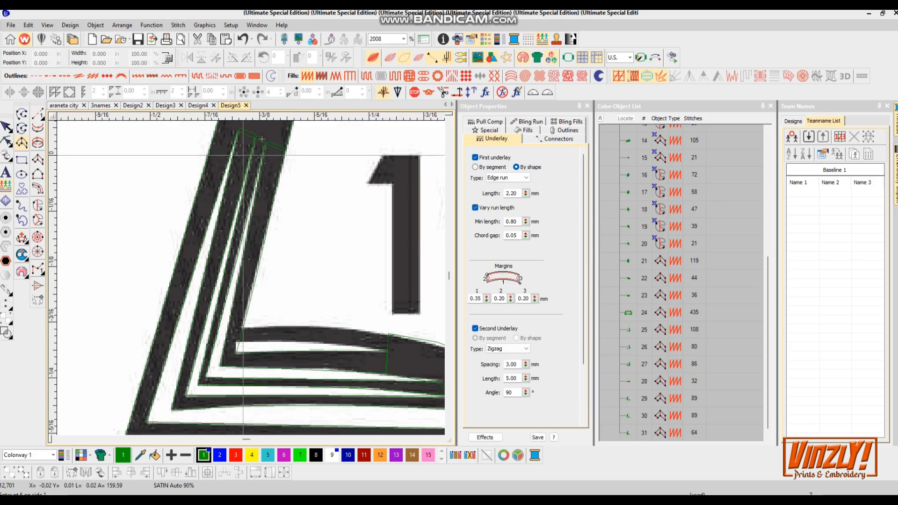
left_click(326, 327)
left_click(323, 344)
left_click(393, 336)
left_click(390, 349)
key("Return")
- Preview the whole seal in stitch view to check the book's columns
scroll(258, 286, "down", 5)
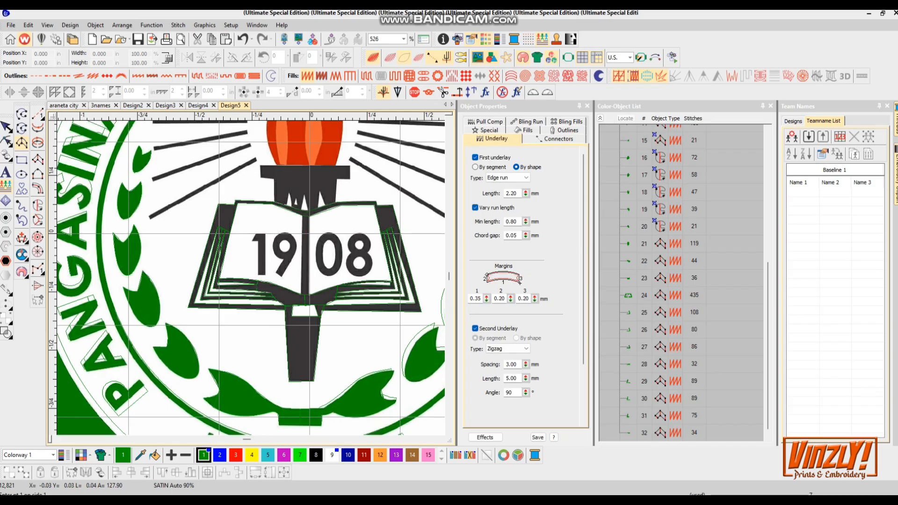
scroll(253, 277, "down", 1)
scroll(253, 278, "up", 2)
scroll(253, 278, "down", 3)
key("s")
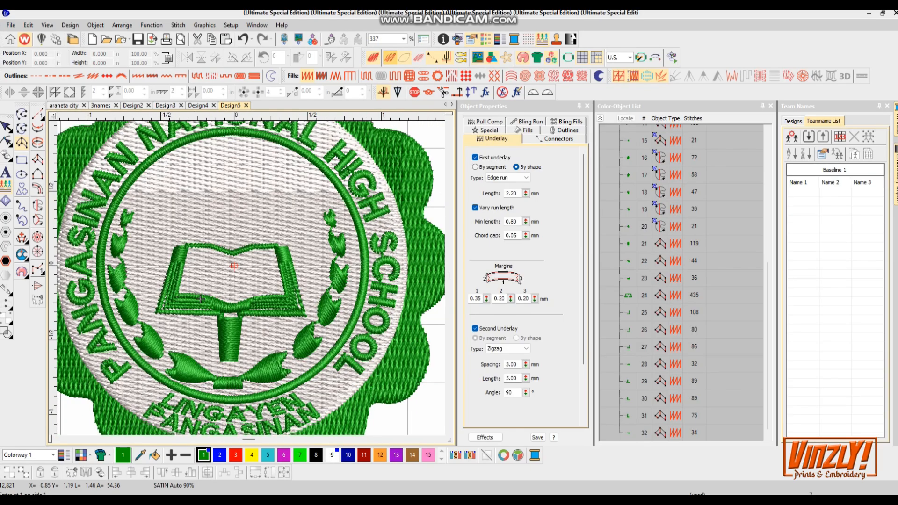
key("s")
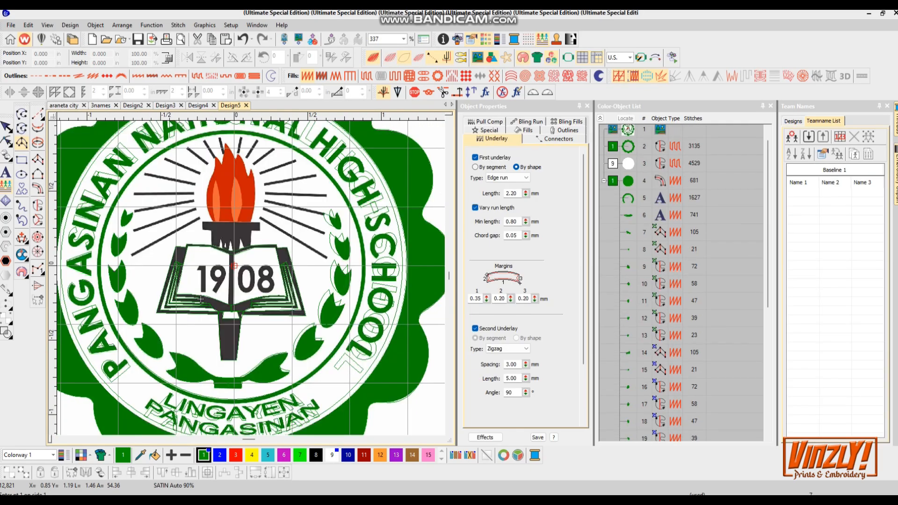
- Select the twelve book outline column objects and combine them into one branched object with Branching
key("Tab")
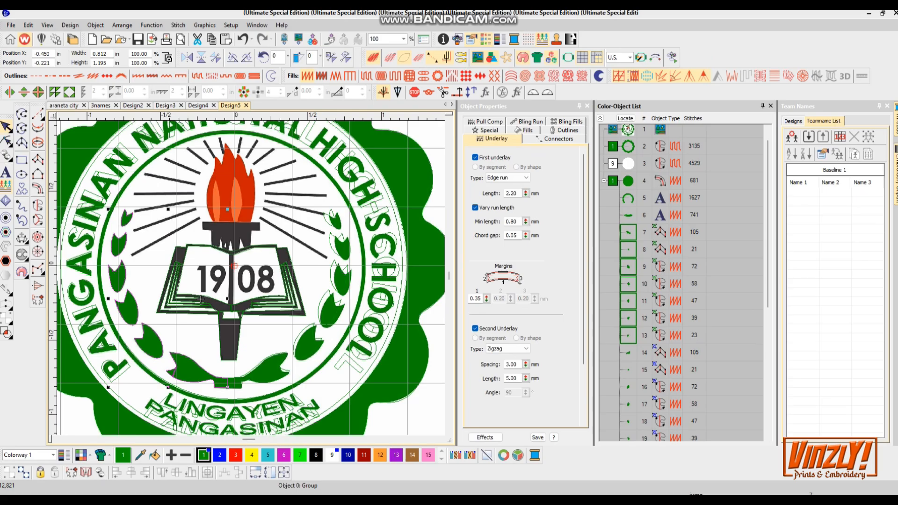
key("Tab")
key("Tab")
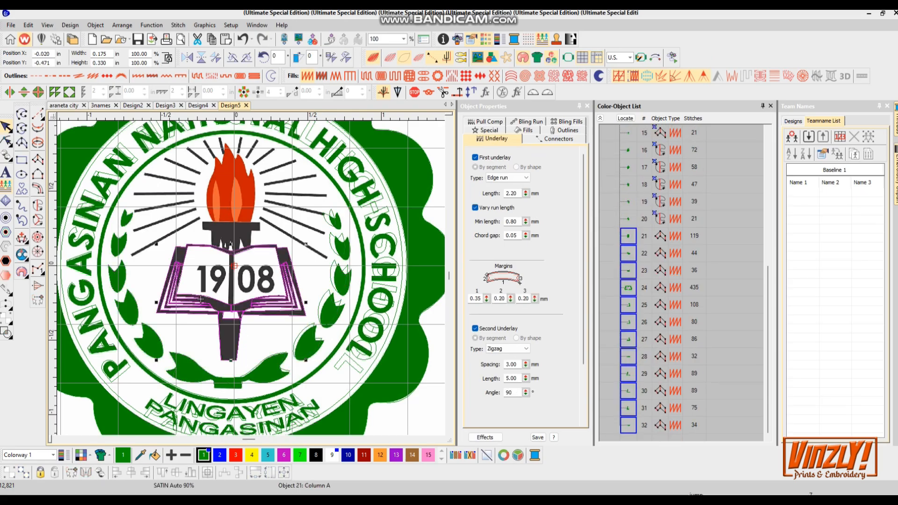
right_click(632, 289)
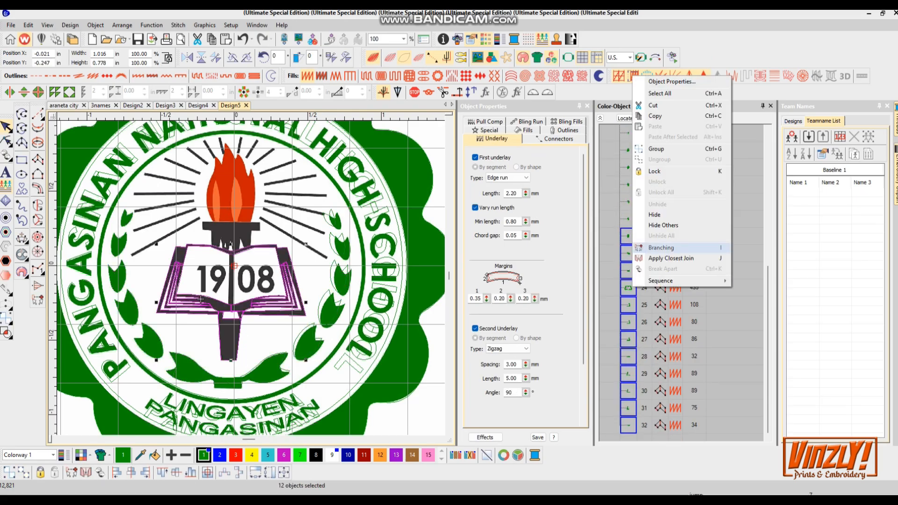
left_click(659, 249)
key("Return")
key("Return")
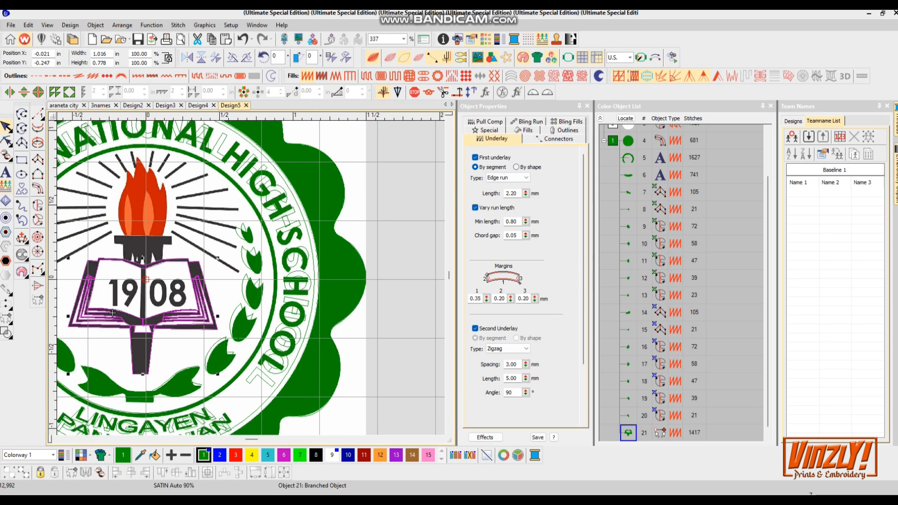
- Turn off the first underlay for the branched book object and preview its stitches
key("s")
left_click(490, 130)
left_click(491, 130)
left_click(476, 158)
scroll(180, 278, "up", 2)
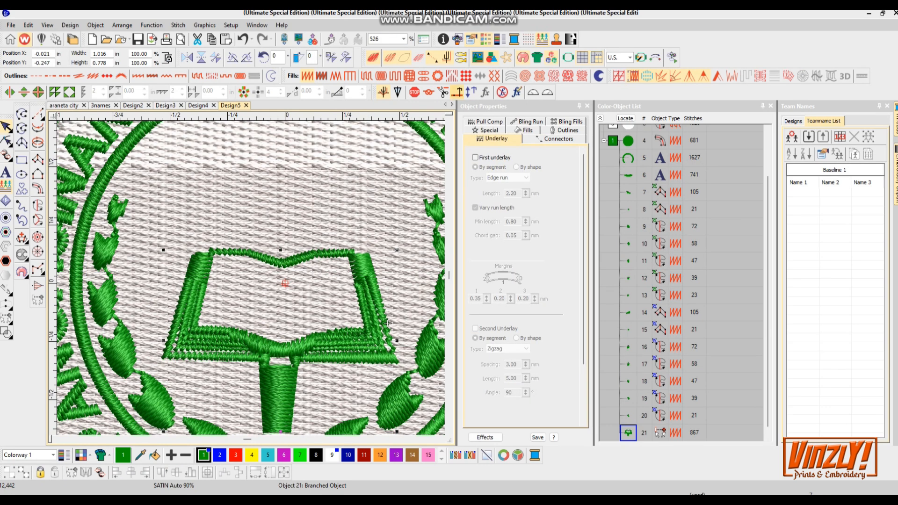
- Digitize a satin column along the book's centre spine between the two pages
key("s")
scroll(387, 323, "up", 2)
key("a")
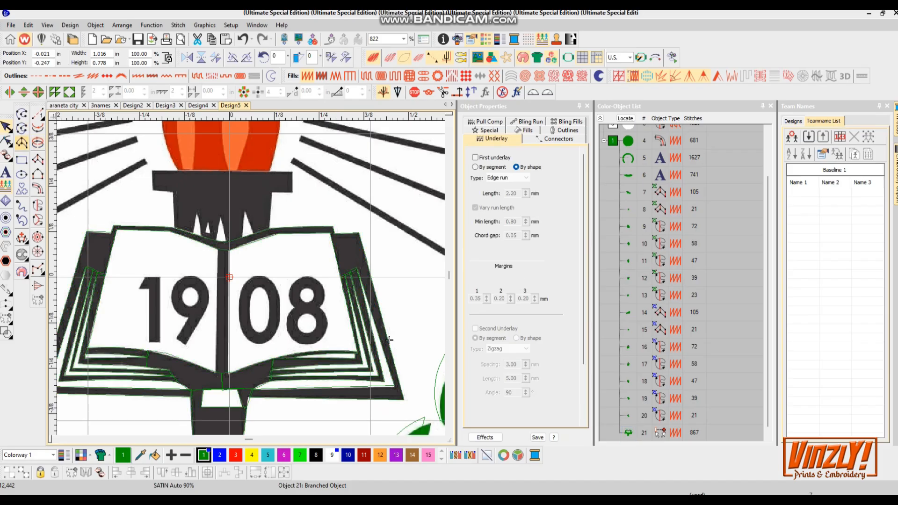
key("a")
scroll(222, 256, "up", 1)
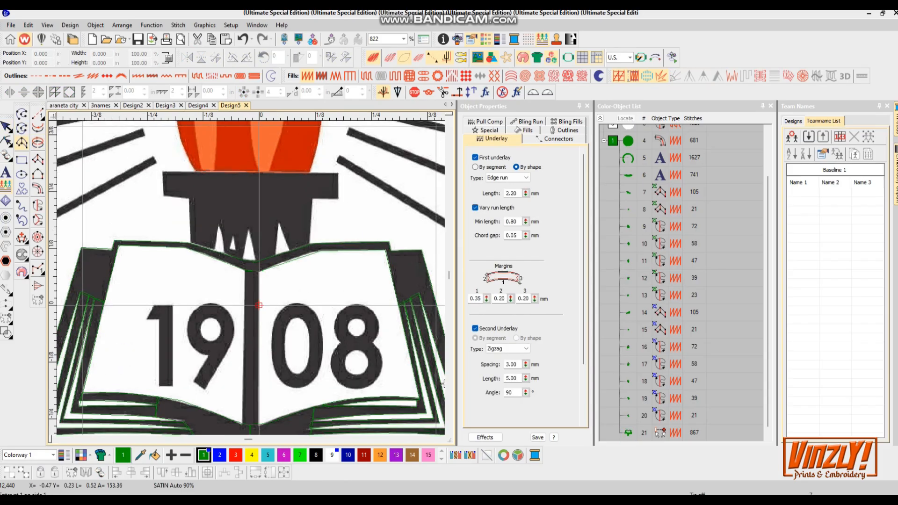
left_click(259, 270)
left_click(245, 357)
left_click(261, 356)
key("Return")
- Digitize the numeral 1 of 1908 as a satin column including its top flag
scroll(185, 289, "up", 2)
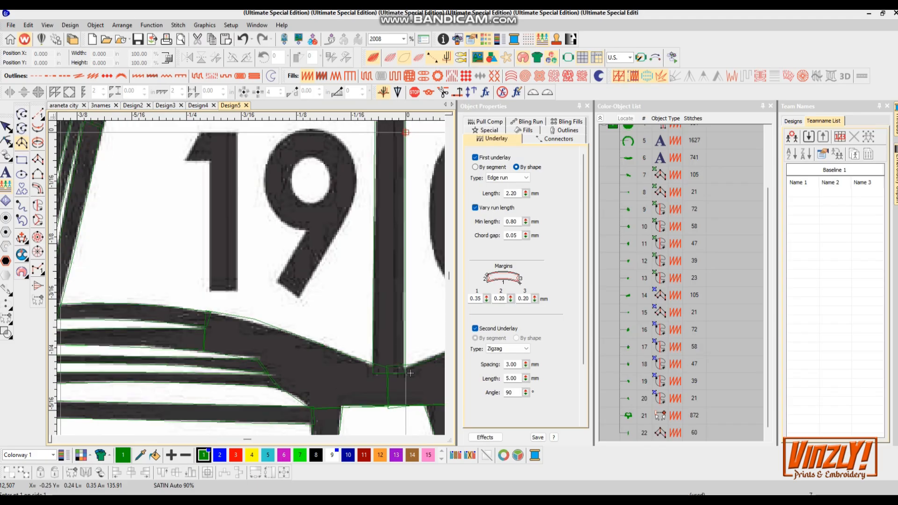
left_click(188, 156)
left_click(288, 277)
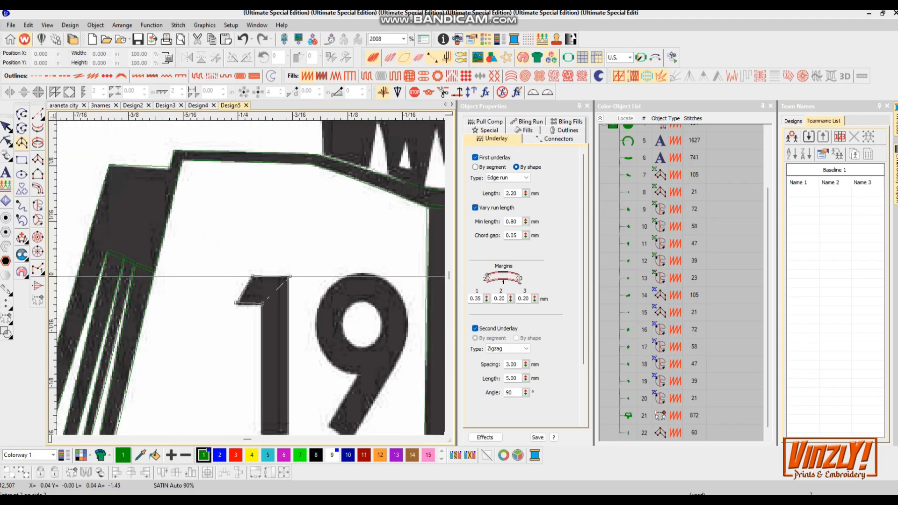
left_click(260, 292)
left_click(287, 292)
key("Return")
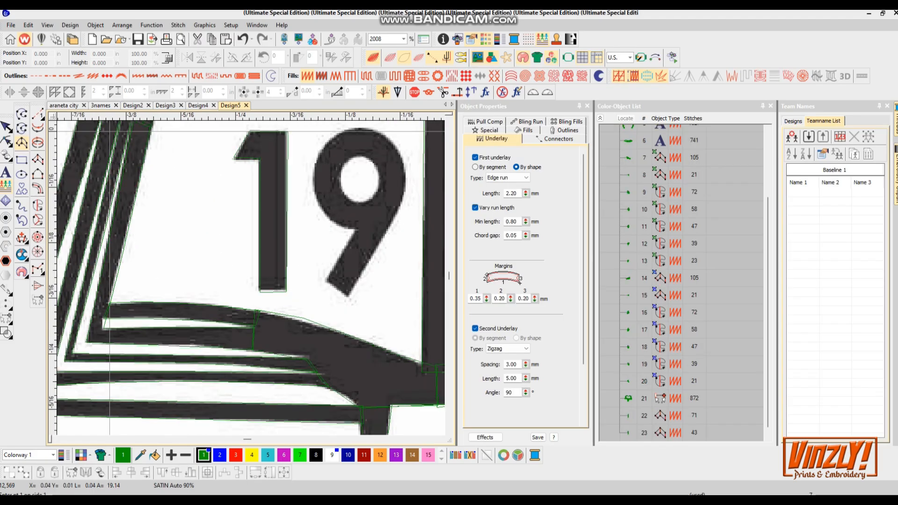
- Digitize the numeral 9 as a satin column, following its tail and curving around its bowl
left_click(347, 297)
left_click(375, 194)
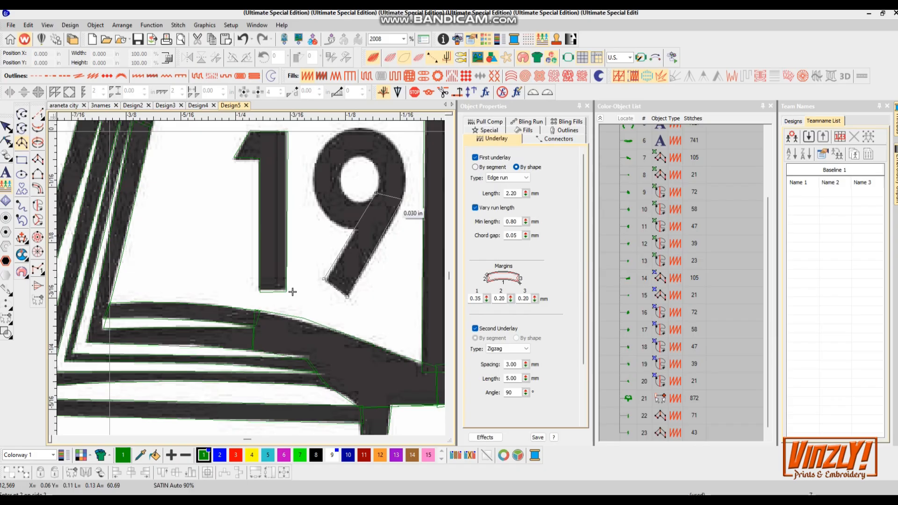
left_click(402, 199)
right_click(284, 231)
right_click(283, 200)
right_click(265, 243)
right_click(241, 231)
right_click(266, 266)
right_click(240, 276)
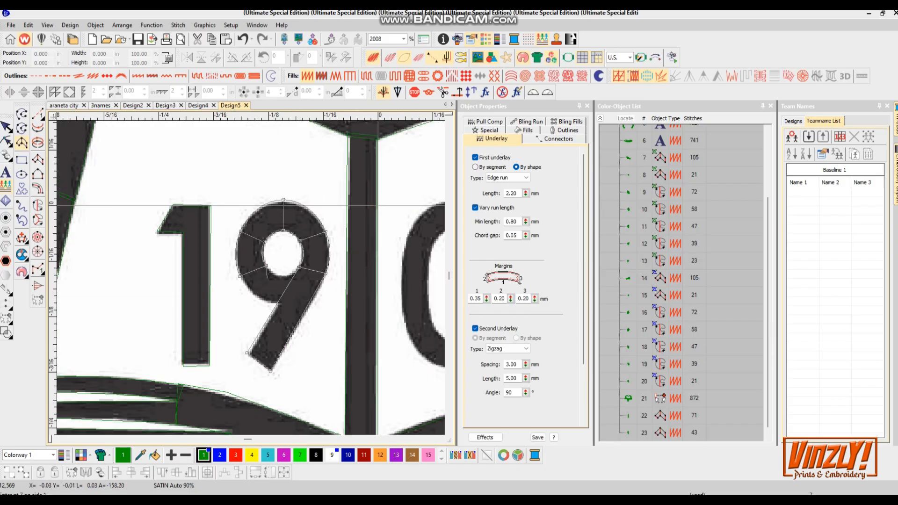
right_click(265, 299)
right_click(294, 274)
right_click(278, 301)
key("Return")
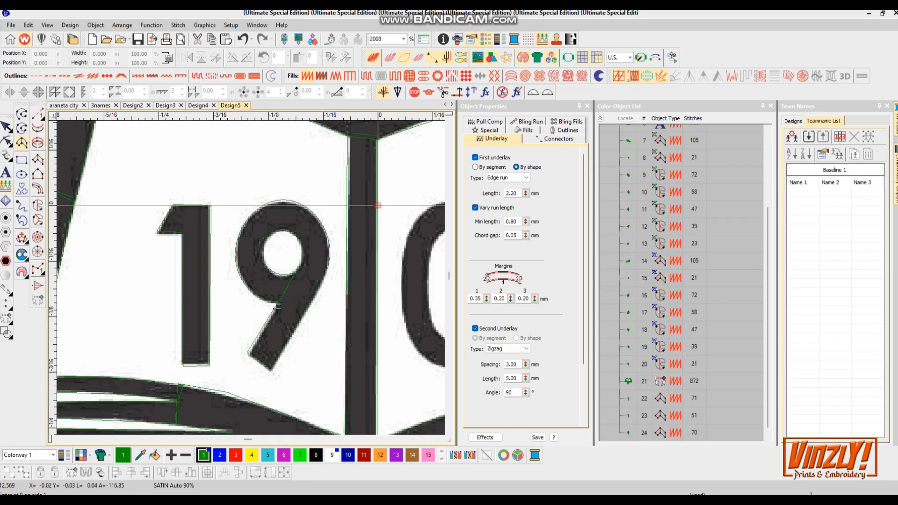
- Digitize the numeral 0 of 1908 as a satin column running around its oval outline
scroll(279, 301, "down", 3)
scroll(201, 263, "up", 6)
left_click(208, 280)
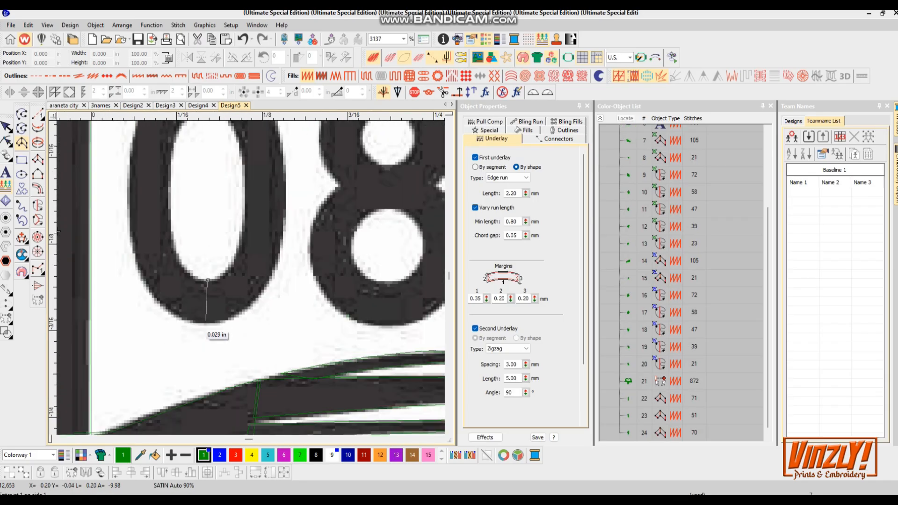
left_click(230, 269)
right_click(285, 234)
middle_click(263, 206)
right_click(231, 239)
right_click(275, 232)
right_click(220, 197)
right_click(250, 168)
right_click(195, 178)
right_click(223, 208)
right_click(198, 270)
right_click(166, 241)
right_click(189, 307)
right_click(147, 304)
right_click(190, 381)
right_click(148, 383)
right_click(197, 406)
right_click(201, 359)
right_click(260, 350)
right_click(258, 394)
key("Return")
- Digitize the numeral 8 as a satin column following both of its loops
scroll(259, 403, "down", 1)
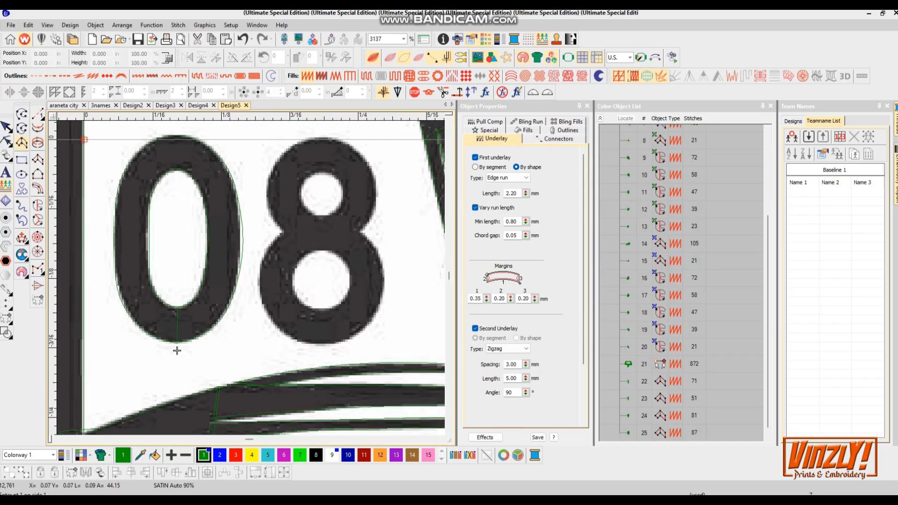
scroll(176, 351, "up", 2)
right_click(340, 215)
right_click(399, 231)
right_click(371, 269)
right_click(437, 307)
right_click(385, 310)
right_click(251, 392)
right_click(249, 339)
right_click(154, 297)
right_click(206, 297)
right_click(252, 205)
right_click(251, 248)
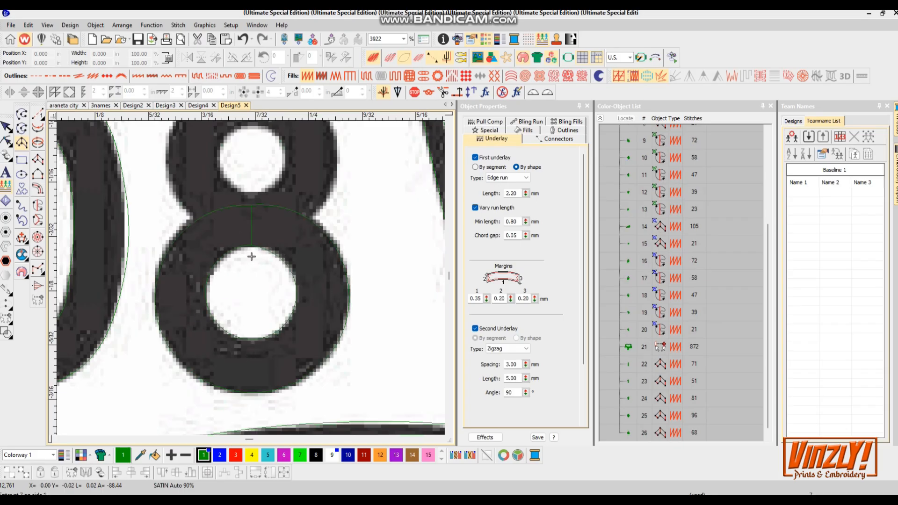
right_click(279, 216)
right_click(314, 213)
right_click(287, 155)
right_click(338, 155)
right_click(229, 197)
right_click(229, 141)
right_click(145, 226)
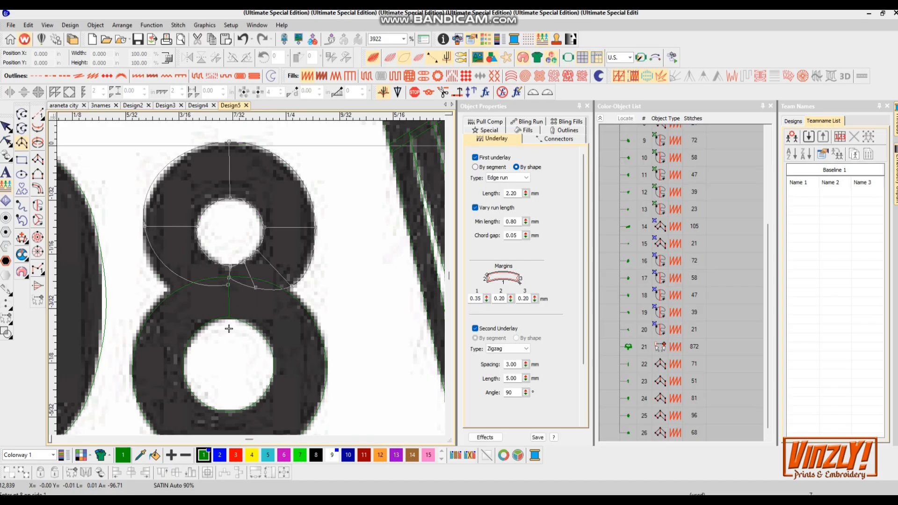
right_click(170, 288)
right_click(169, 293)
right_click(202, 283)
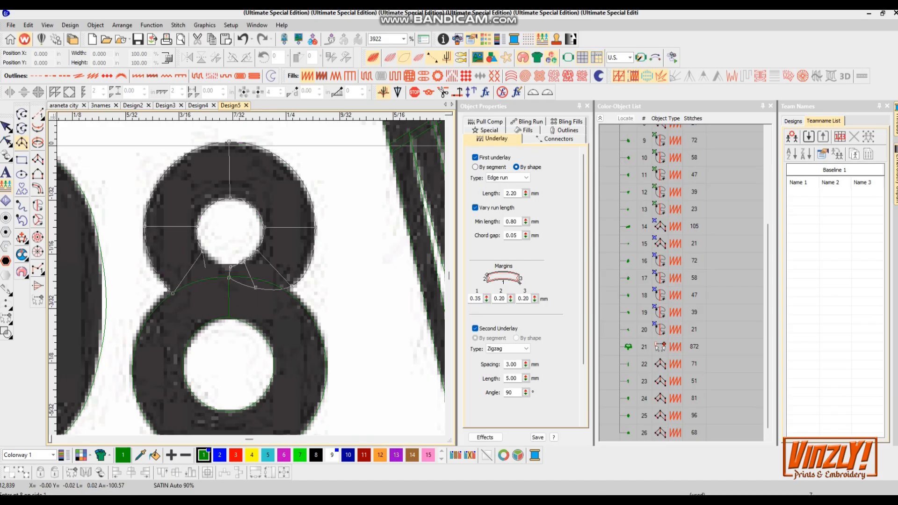
left_click(230, 267)
left_click(229, 278)
key("Return")
- Preview the stitches and combine the spine and numeral satin objects into one branched object
key("s")
scroll(250, 294, "down", 5)
scroll(248, 294, "down", 5)
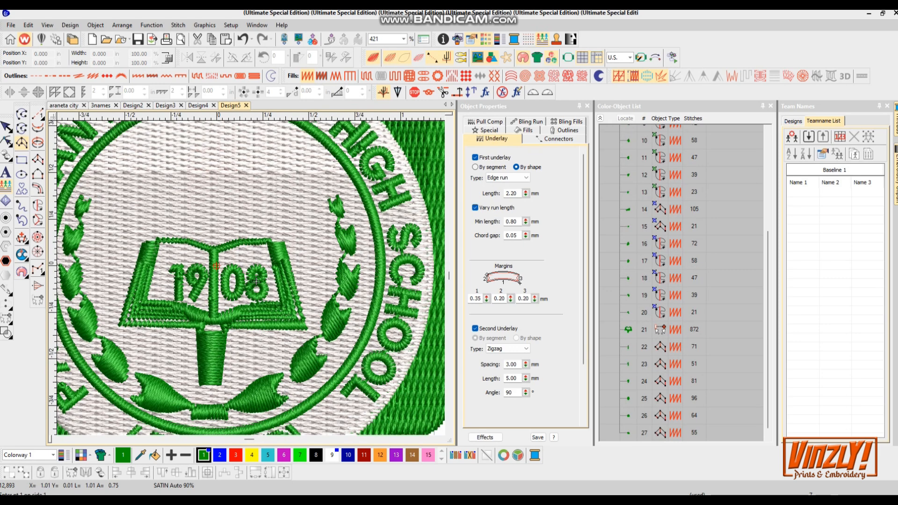
left_click(629, 330)
left_click(631, 432, "shift")
right_click(631, 432)
left_click(655, 388)
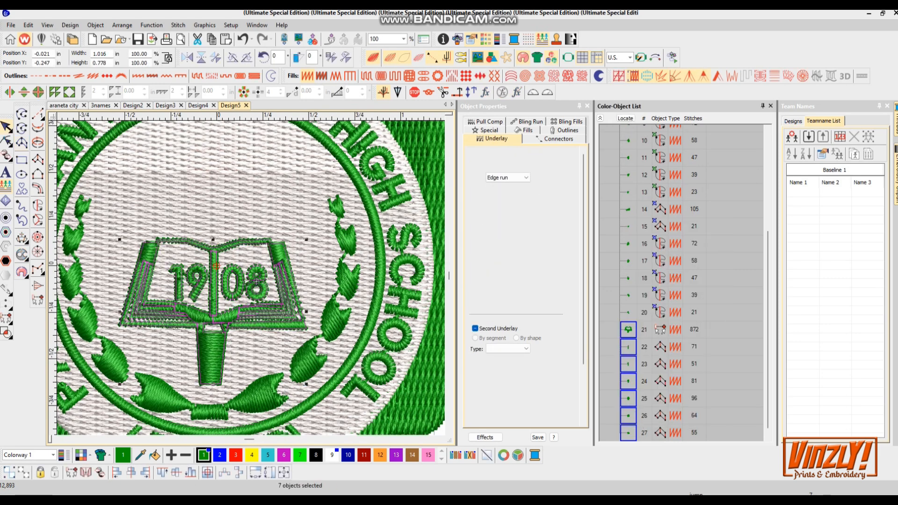
left_click(412, 379)
left_click(257, 281)
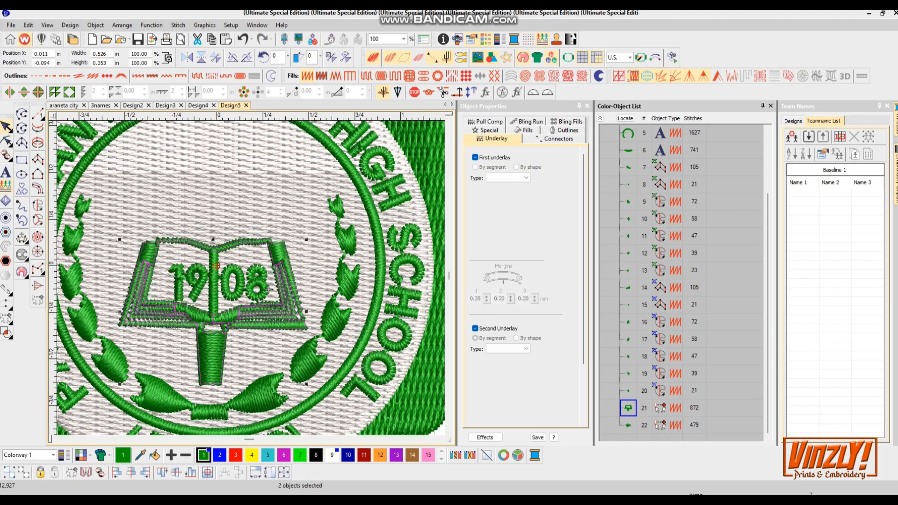
- Assign black thread to the branched book object and the numerals
scroll(169, 210, "down", 3)
key("Escape")
scroll(177, 211, "up", 3)
scroll(273, 281, "down", 3)
scroll(253, 279, "up", 4)
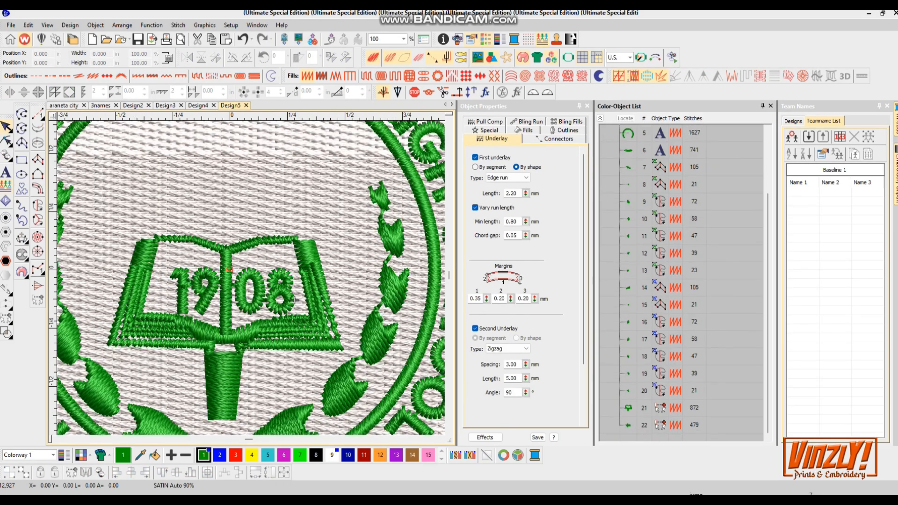
left_click(294, 300)
left_click(229, 381)
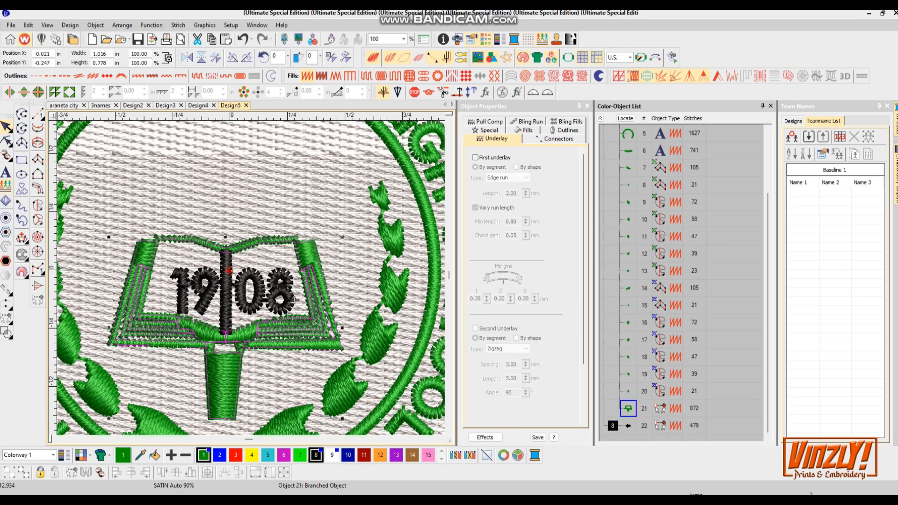
left_click(316, 455)
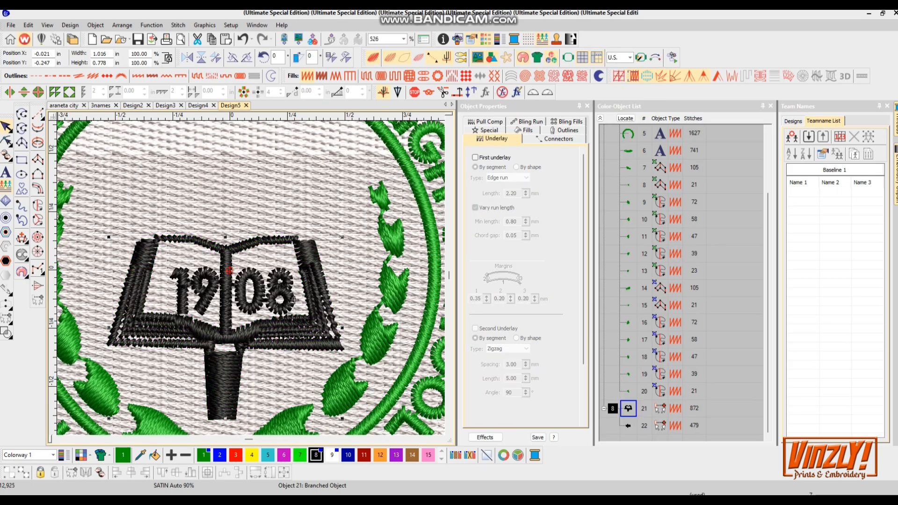
- Turn off the underlay for the branched numerals object and hide the stitch preview
left_click(293, 300)
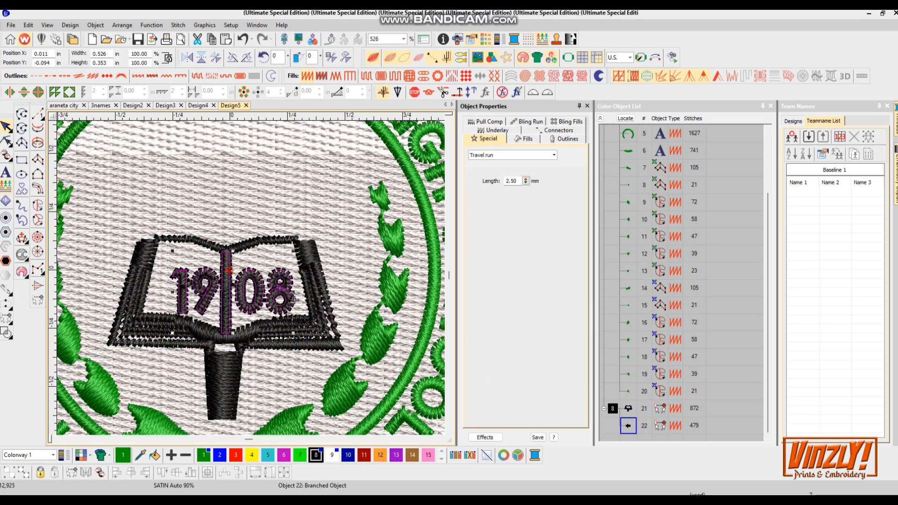
key("u")
key("s")
- Digitize the torch's dark holder beneath the flame as a fill object
scroll(293, 300, "up", 5)
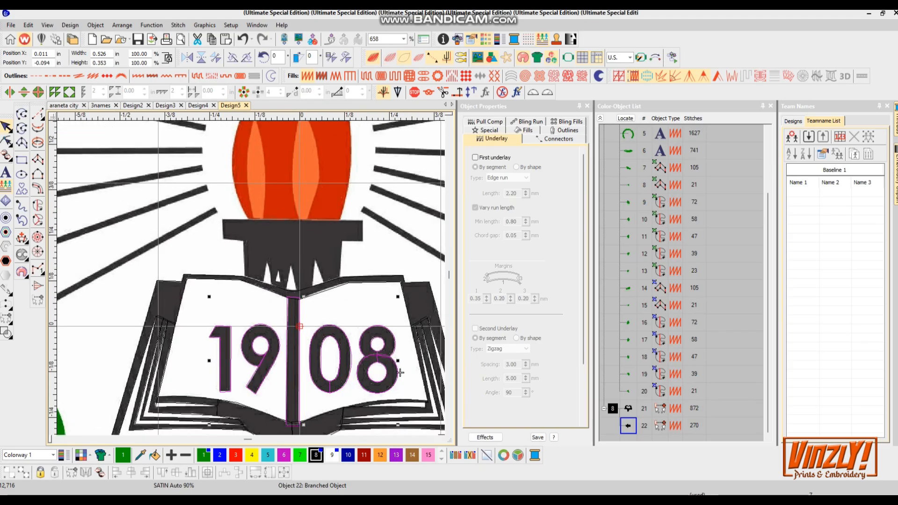
scroll(346, 382, "down", 5)
scroll(346, 382, "up", 3)
scroll(394, 434, "down", 3)
scroll(337, 373, "up", 3)
key("space")
left_click(418, 432)
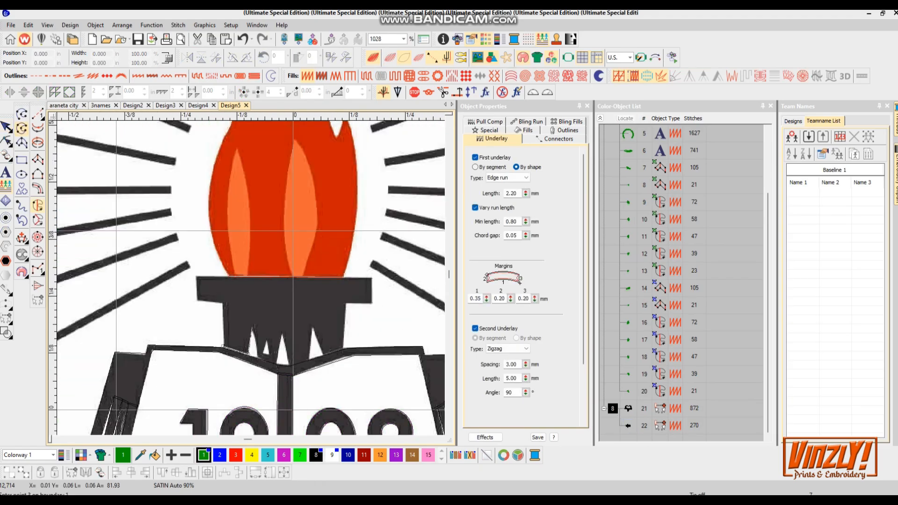
left_click(251, 330)
left_click(258, 357)
left_click(278, 365)
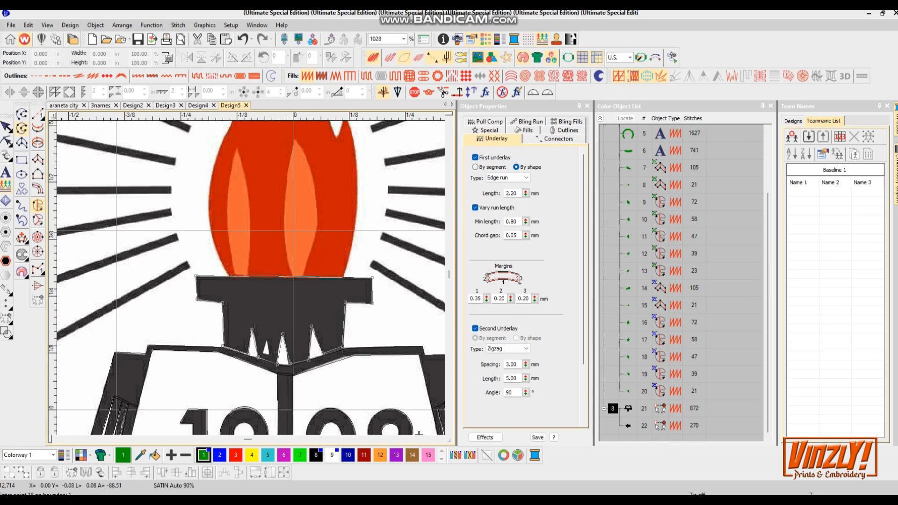
key("Return")
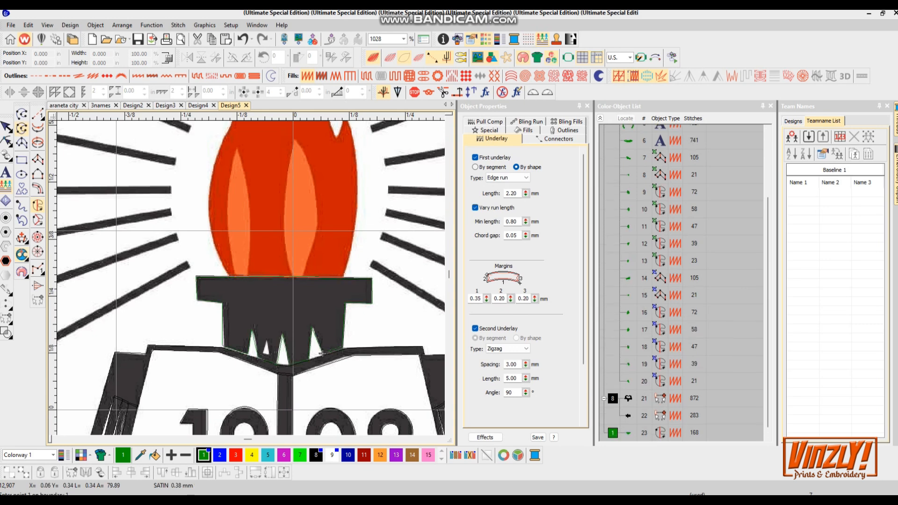
- Digitize the torch's outer flame shape as a fill object, tracing its pointed tips
scroll(323, 353, "up", 2)
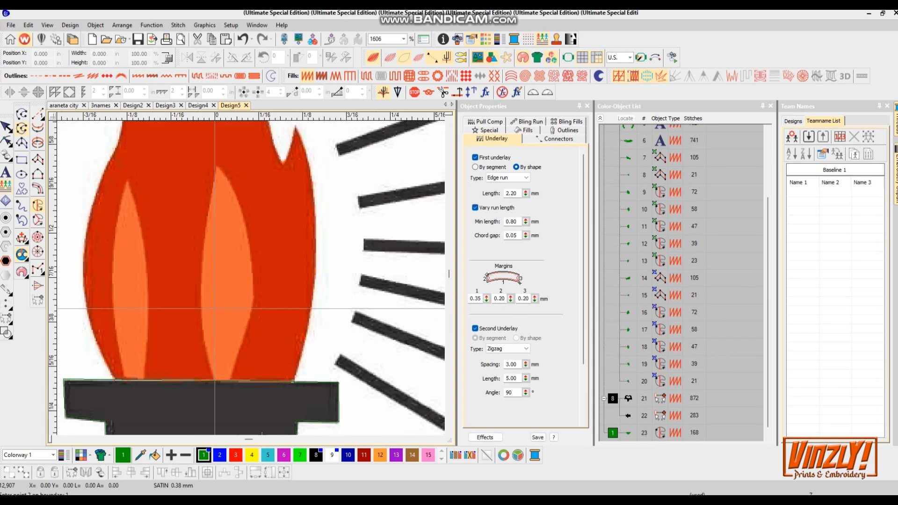
right_click(315, 243)
left_click(263, 199)
left_click(250, 237)
right_click(226, 163)
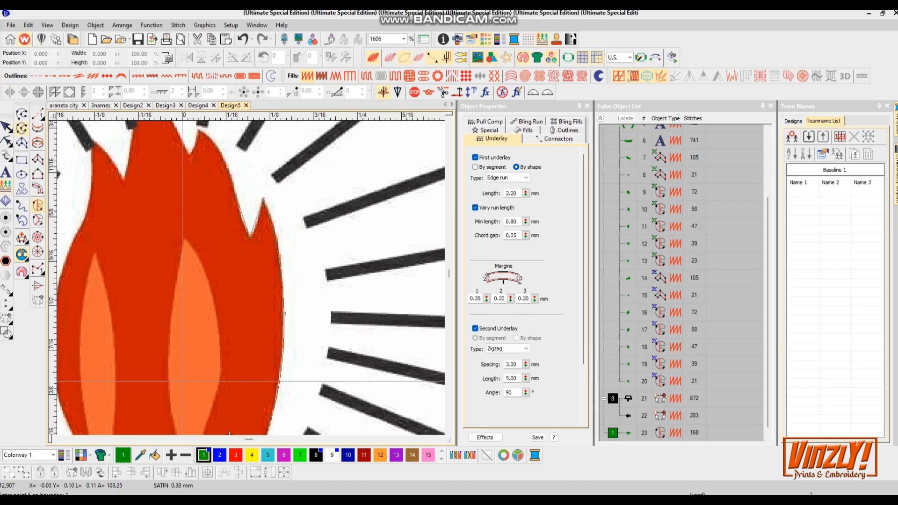
left_click(161, 147)
right_click(156, 211)
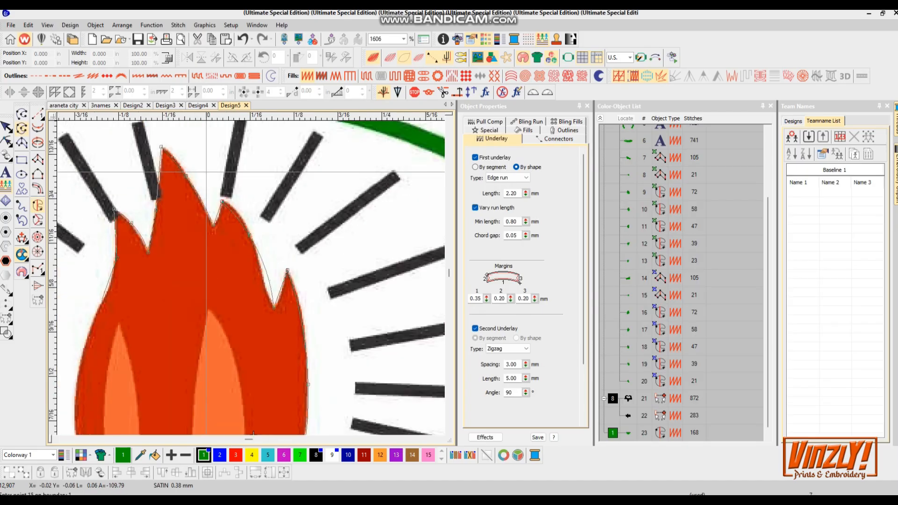
left_click(101, 299)
left_click(163, 406)
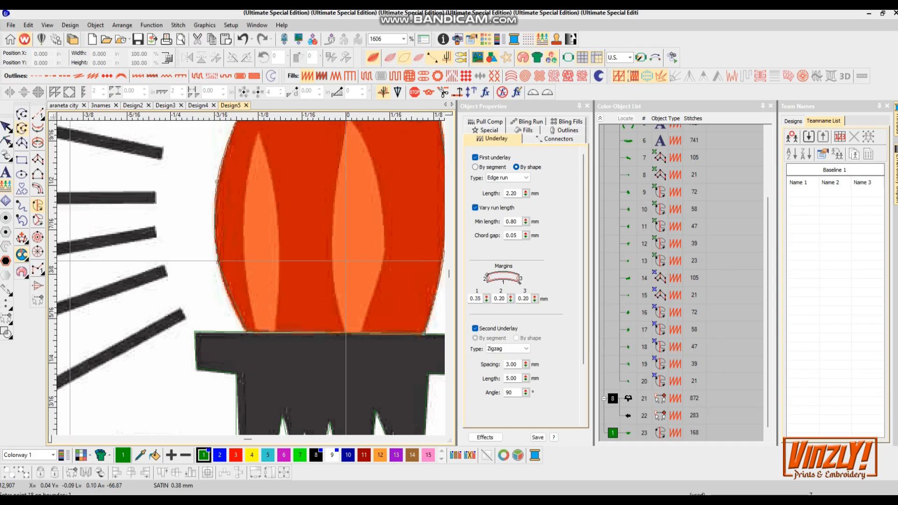
left_click(424, 333)
key("Return")
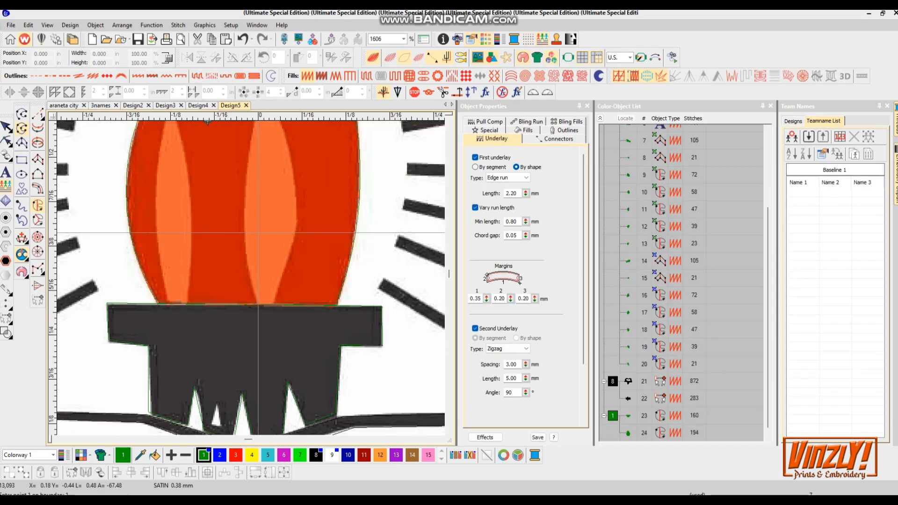
- Digitize the left inner highlight of the flame as its own object
scroll(262, 281, "down", 3)
scroll(235, 123, "up", 3)
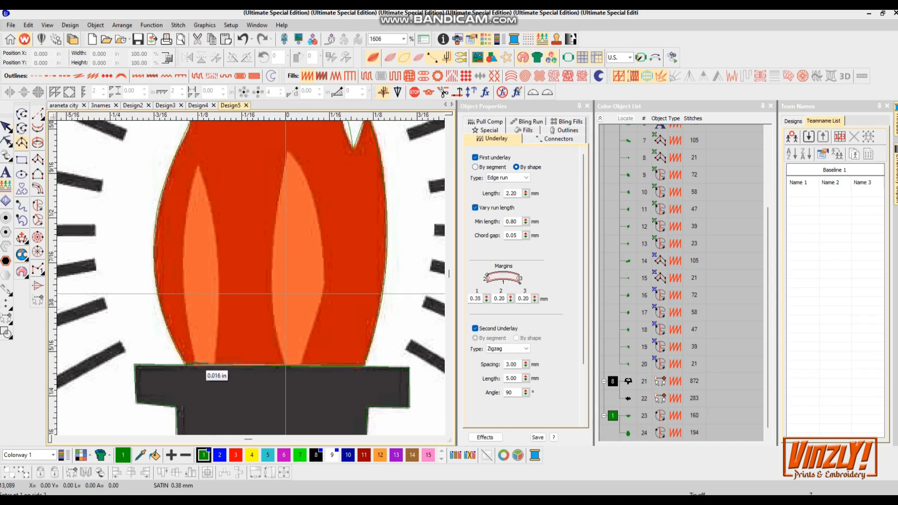
left_click(204, 166)
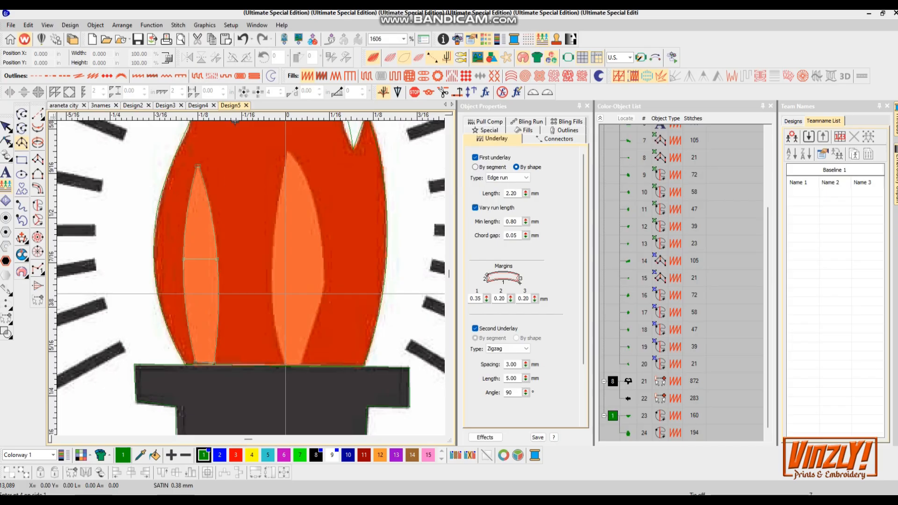
key("Return")
- Digitize the right inner highlight of the flame as its own object
left_click(286, 364)
right_click(324, 284)
right_click(281, 205)
right_click(313, 210)
left_click(287, 152)
left_click(290, 153)
key("Return")
- Digitize the rays to the left of the torch as satin columns
scroll(295, 153, "down", 3)
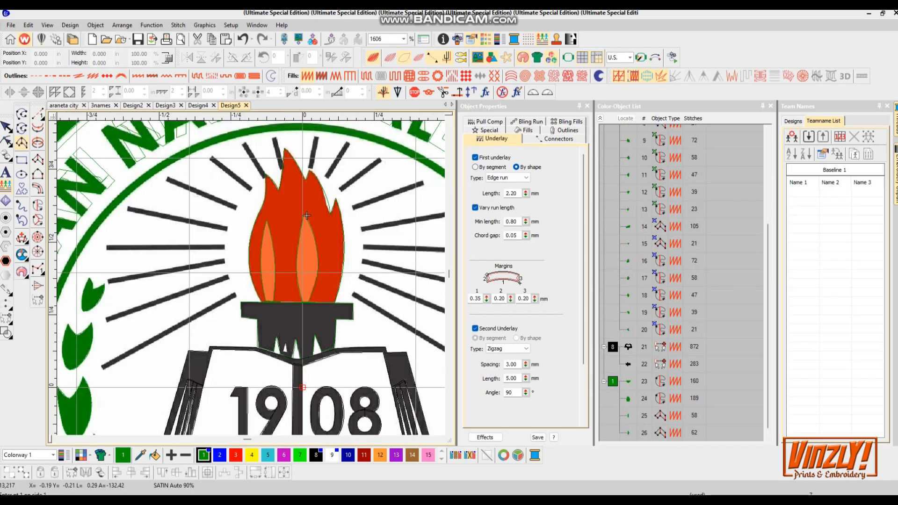
scroll(306, 215, "up", 1)
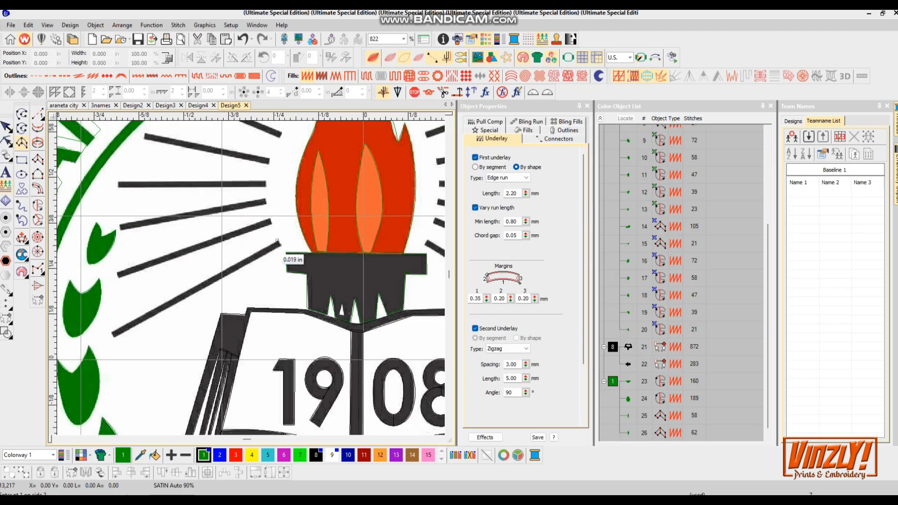
left_click(115, 340)
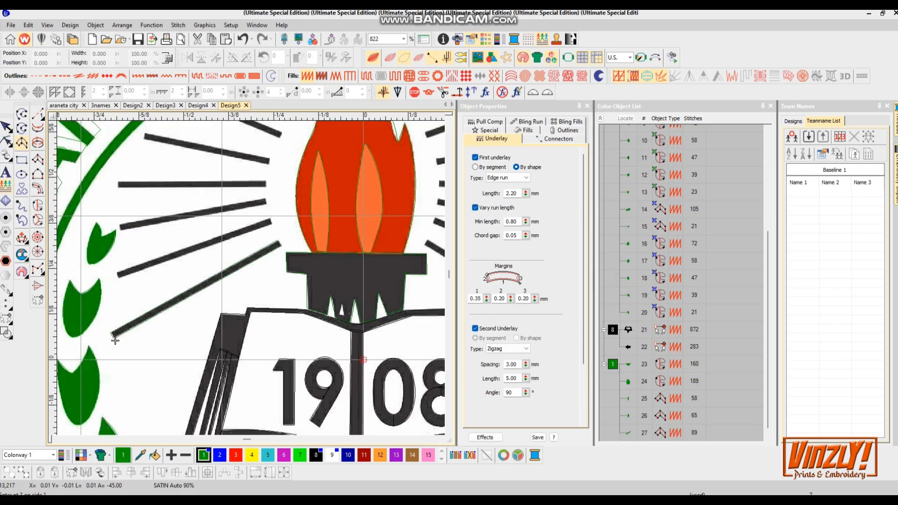
left_click(117, 276)
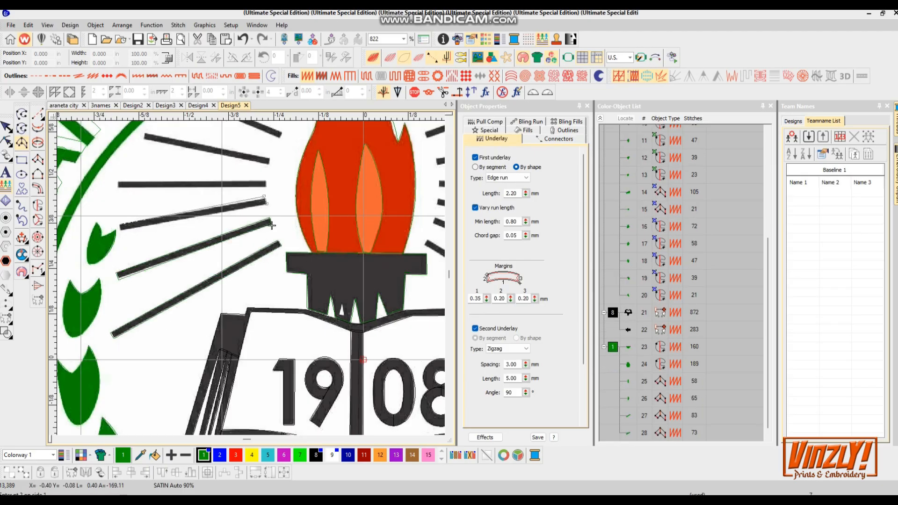
left_click(117, 189)
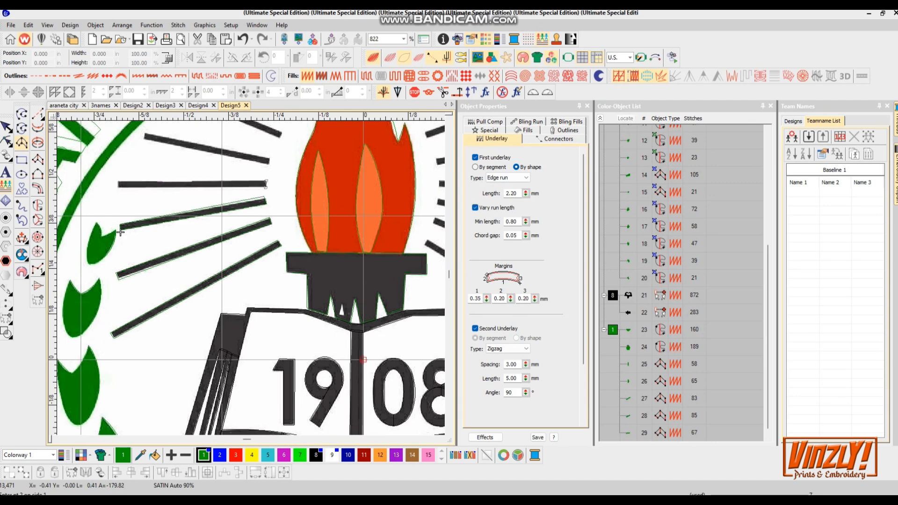
left_click(197, 288)
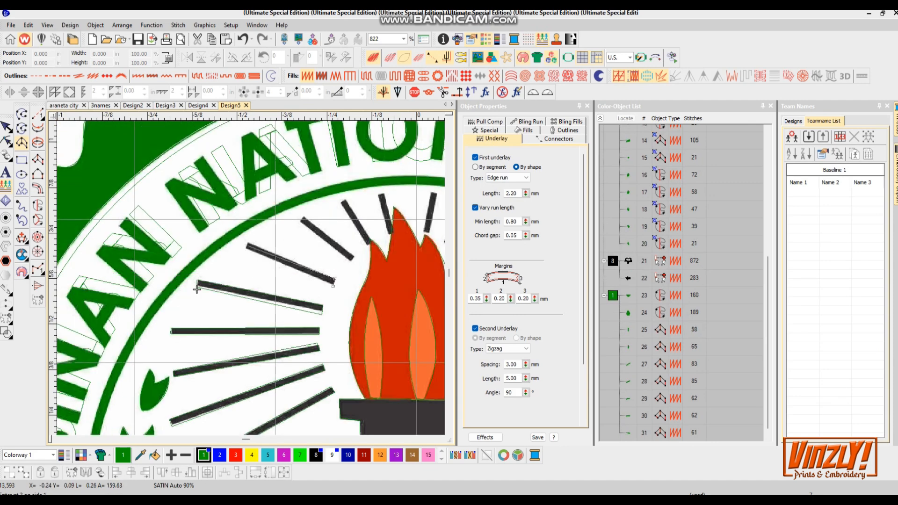
- Digitize the upper-left rays around the torch as satin columns
left_click(245, 251)
key("Return")
left_click(354, 256)
left_click(351, 261)
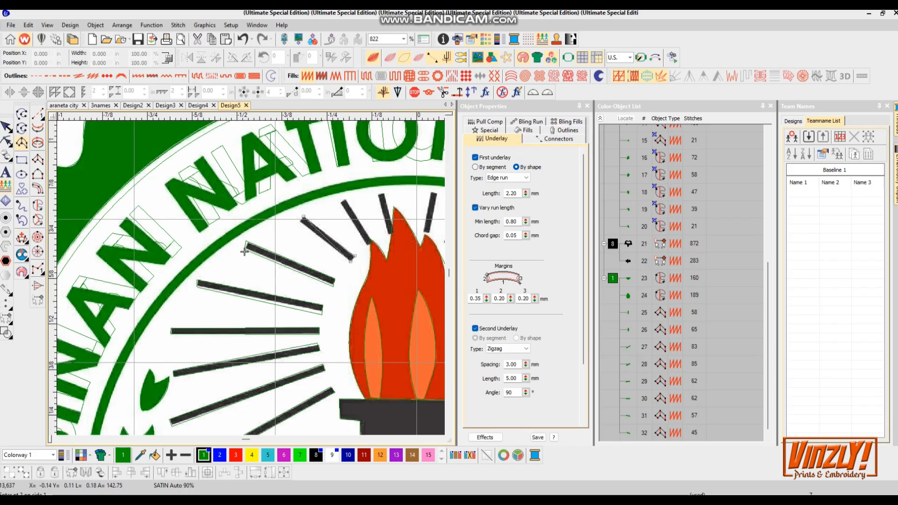
left_click(301, 221)
key("Return")
- Digitize the short rays just above the flame's left tips as satin columns
scroll(403, 183, "up", 4)
left_click(262, 224)
left_click(250, 229)
key("Return")
left_click(366, 309)
left_click(378, 305)
left_click(356, 209)
left_click(344, 213)
key("Return")
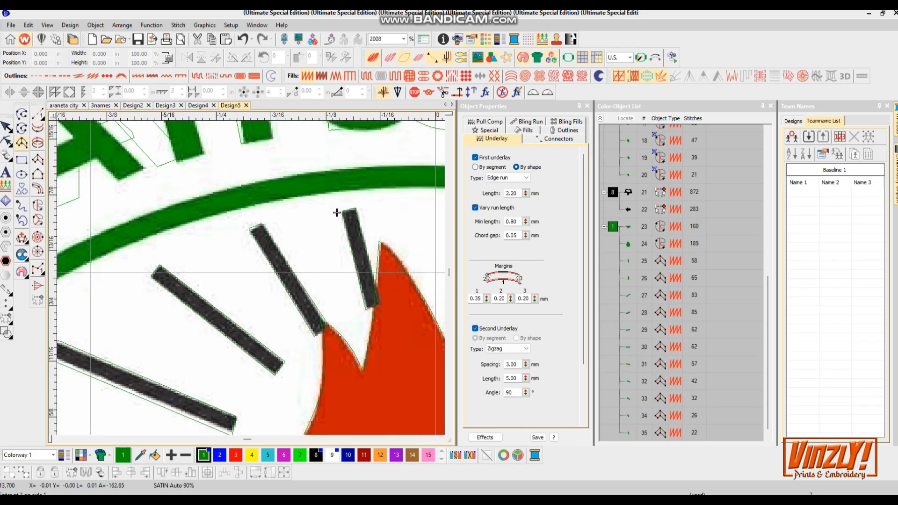
- Digitize the rays above the flame toward the upper right as satin columns
scroll(336, 213, "down", 5)
scroll(384, 211, "up", 4)
scroll(223, 236, "down", 4)
scroll(128, 222, "up", 4)
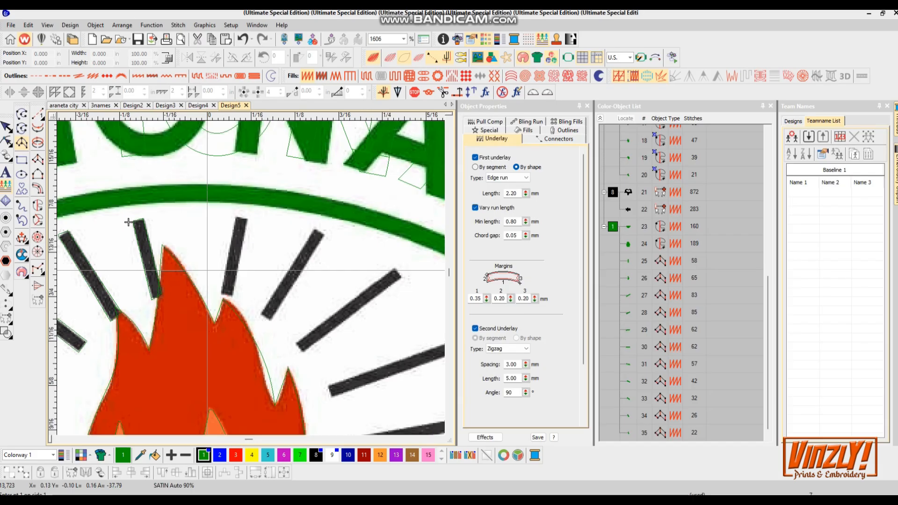
left_click(236, 217)
left_click(247, 219)
key("Return")
left_click(262, 313)
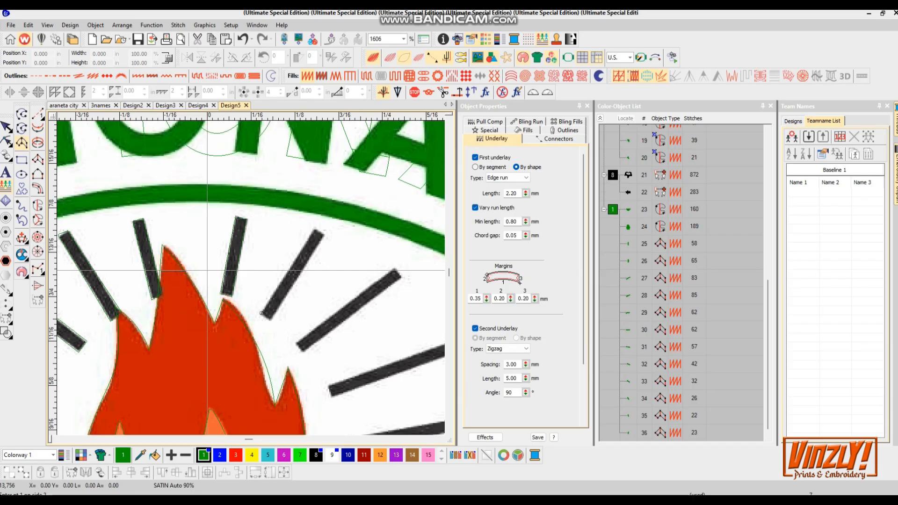
left_click(315, 230)
left_click(328, 237)
key("Return")
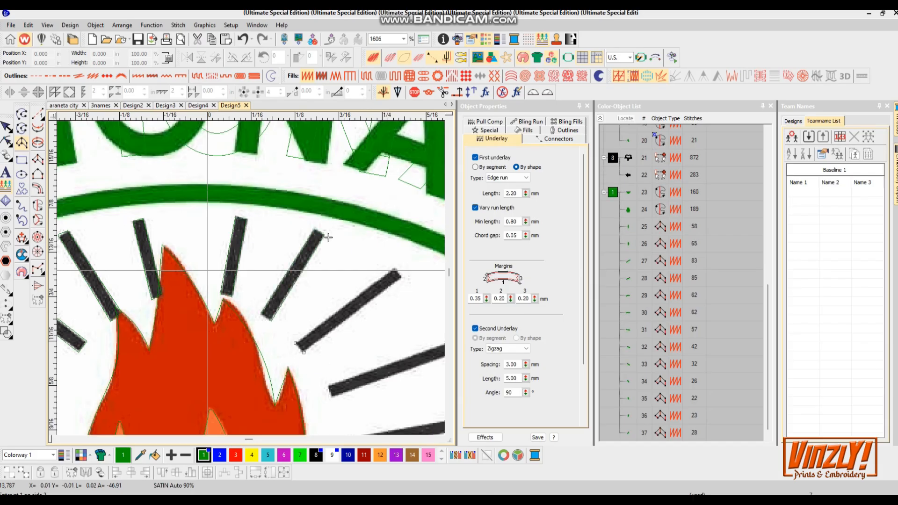
- Digitize the remaining rays to the upper right of the flame as satin columns
left_click(395, 270)
left_click(402, 278)
key("Return")
left_click(328, 387)
left_click(335, 399)
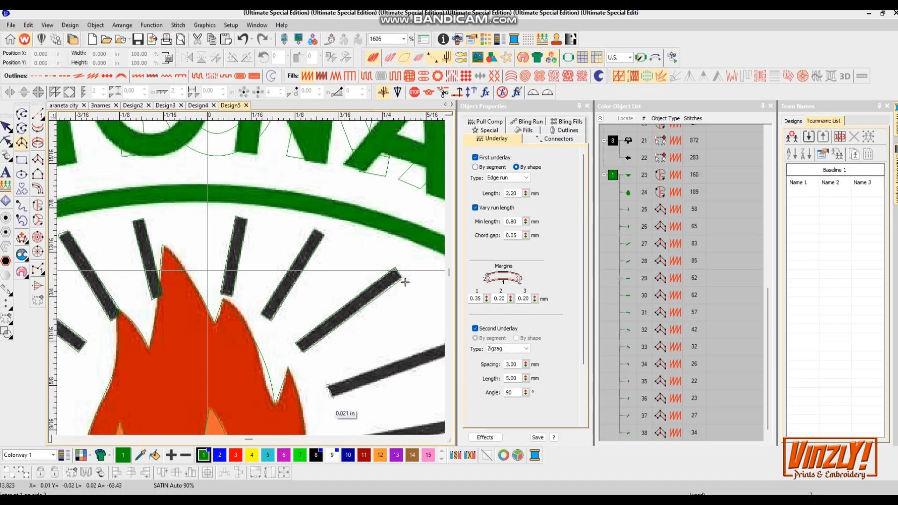
left_click(320, 277)
left_click(324, 289)
key("Return")
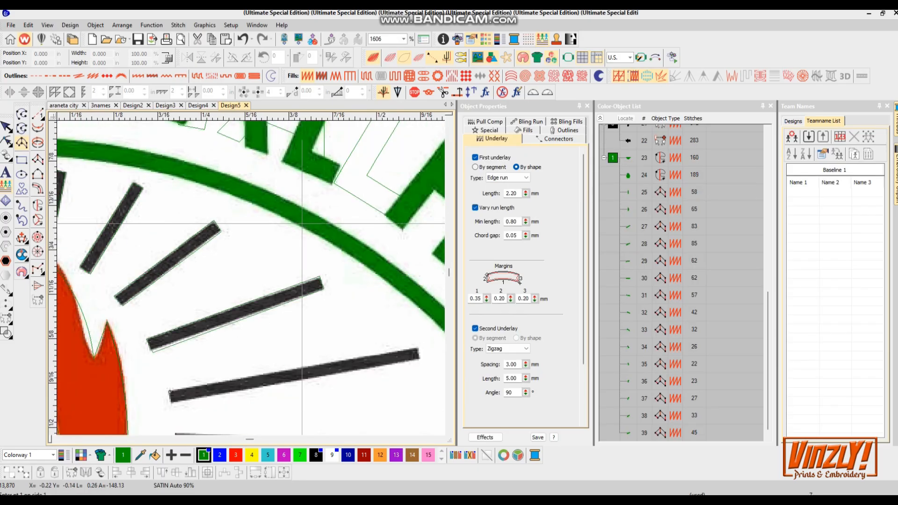
left_click(419, 349)
left_click(420, 359)
key("Return")
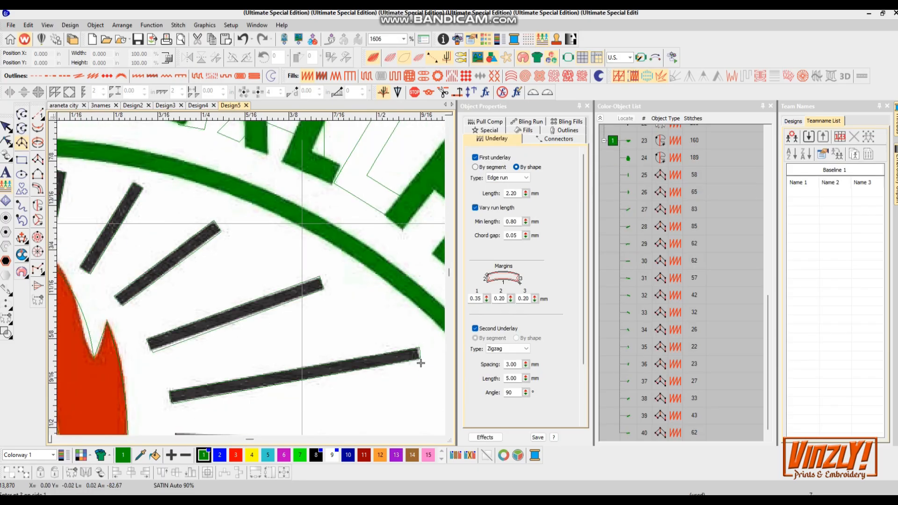
- Digitize the long horizontal ray to the right of the flame as a satin column
scroll(419, 361, "down", 2)
scroll(248, 277, "up", 2)
left_click(151, 267)
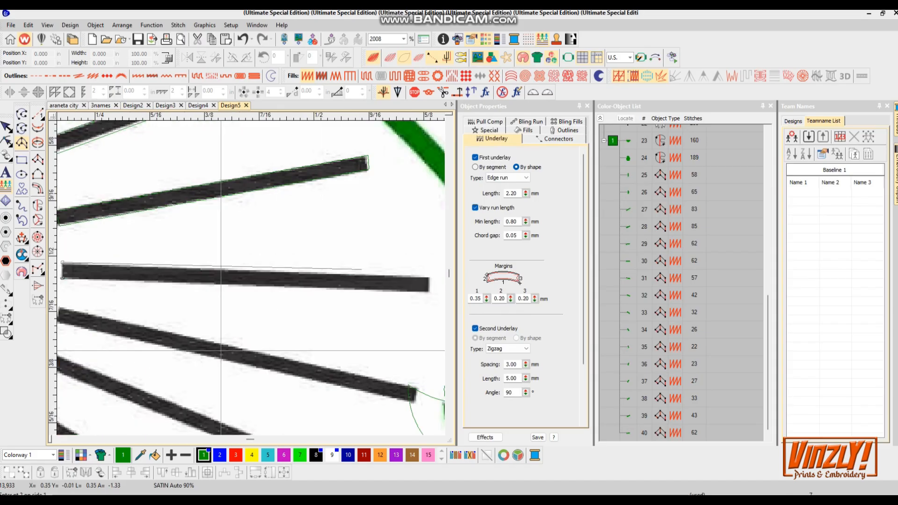
left_click(341, 278)
left_click(342, 294)
key("Return")
- Digitize the lower-right rays beside the torch as satin columns
scroll(342, 300, "down", 2)
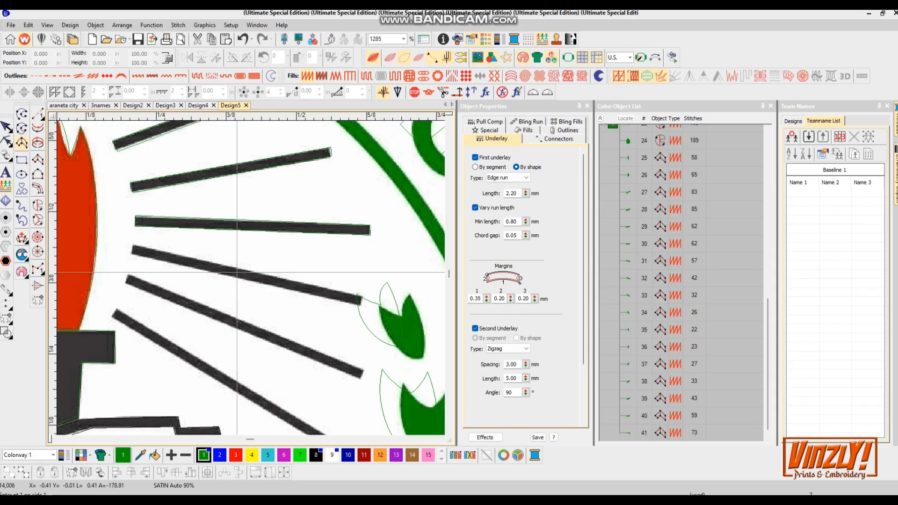
left_click(131, 254)
left_click(362, 295)
left_click(361, 305)
key("Return")
left_click(126, 283)
left_click(363, 370)
left_click(361, 378)
key("Return")
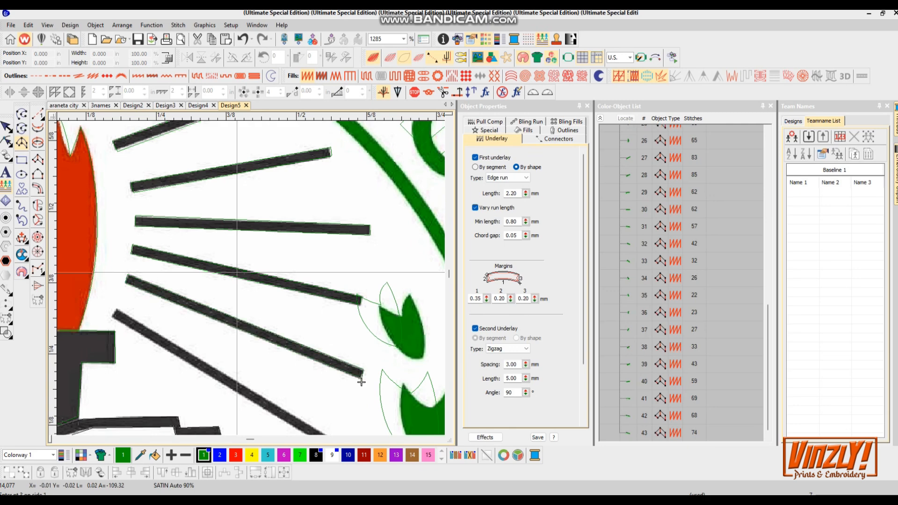
left_click(117, 311)
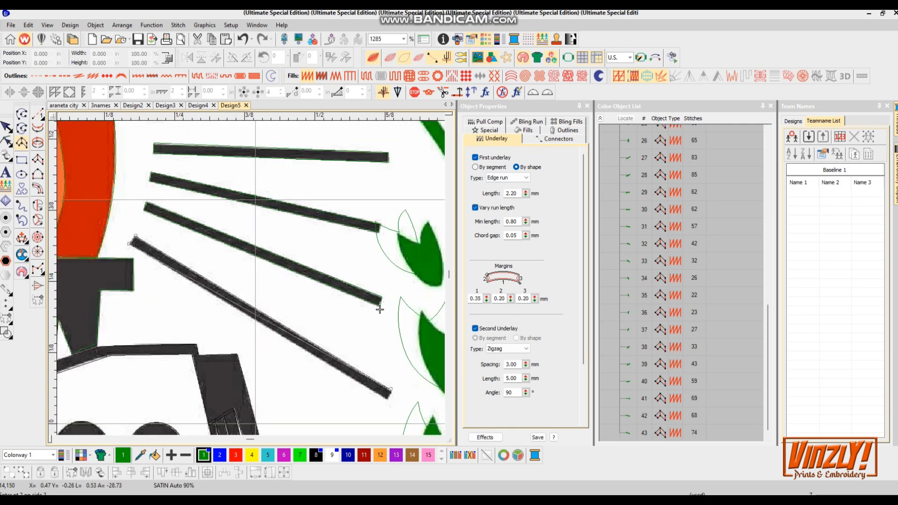
scroll(387, 399, "down", 3)
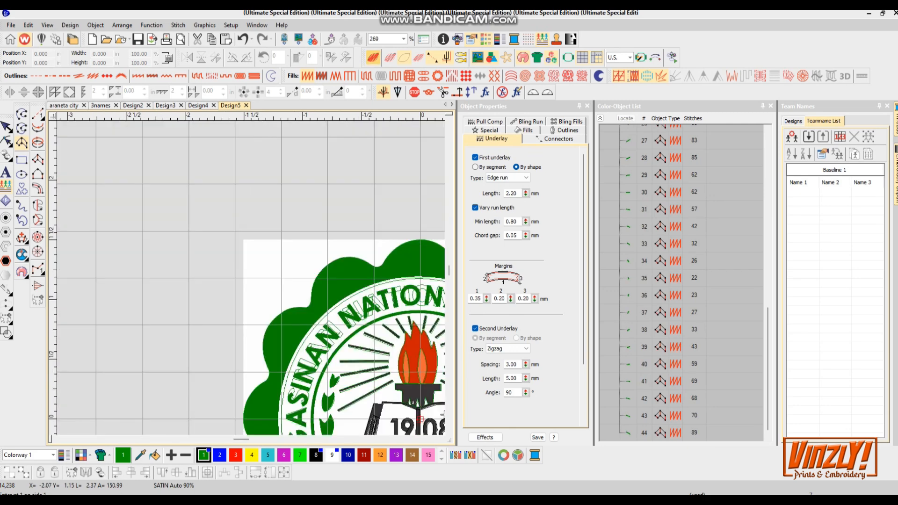
- Recolor the flame red and the torch holder black
key("s")
scroll(206, 270, "down", 7)
scroll(243, 299, "up", 7)
key("Escape")
scroll(280, 234, "up", 2)
left_click(226, 271)
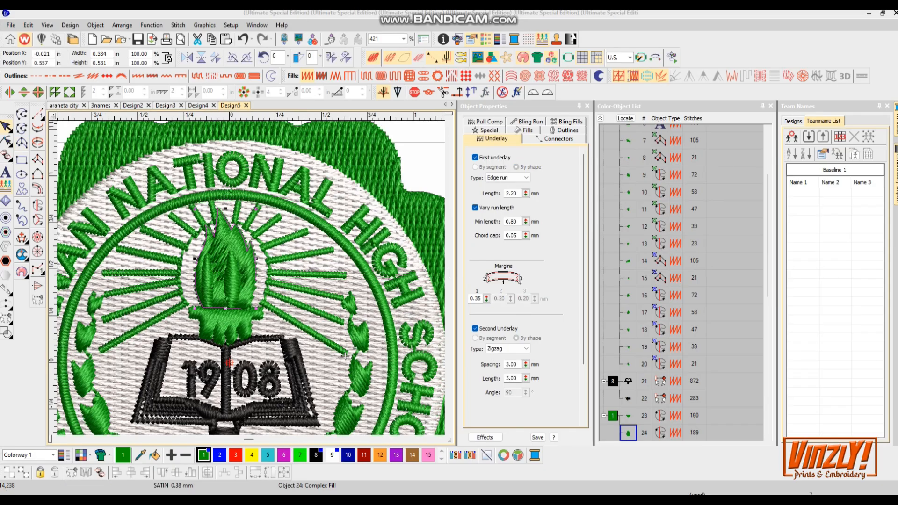
left_click(226, 322, "ctrl")
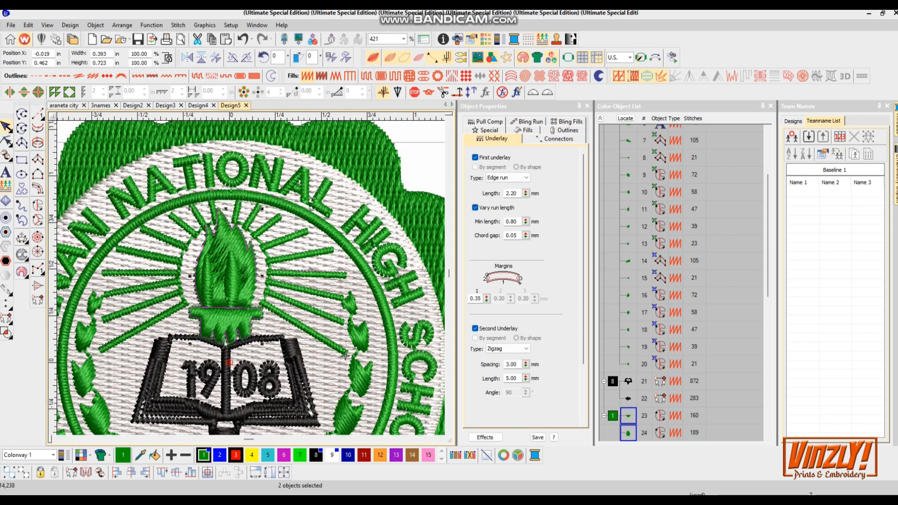
key("3")
left_click(629, 416)
left_click(315, 455)
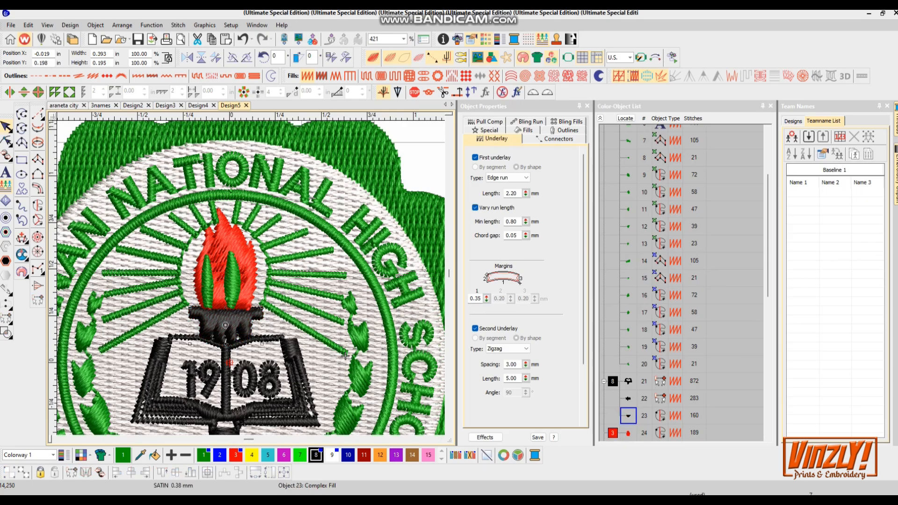
- Recolor the two inner flame tips with a new orange thread color from the color wheel
left_click(232, 281)
left_click(207, 282, "ctrl")
left_click(252, 455)
key("t")
key("t")
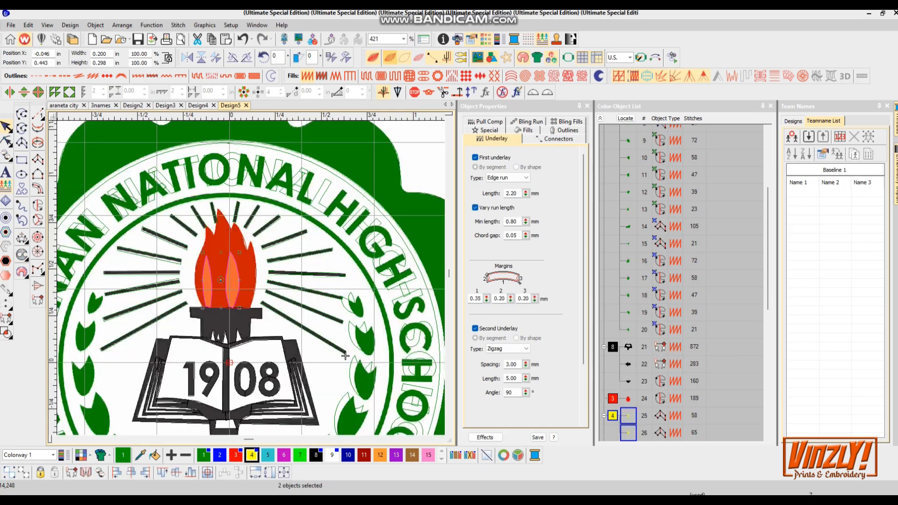
key("Tab")
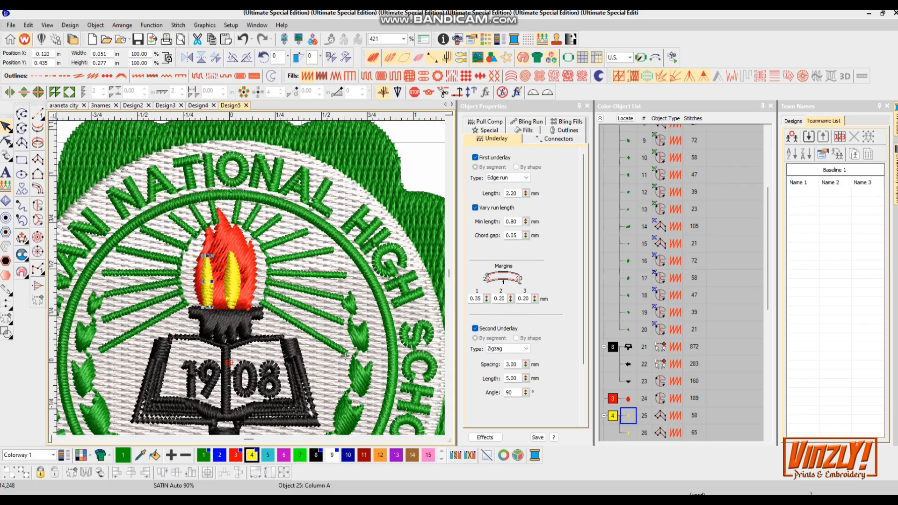
left_click(517, 456)
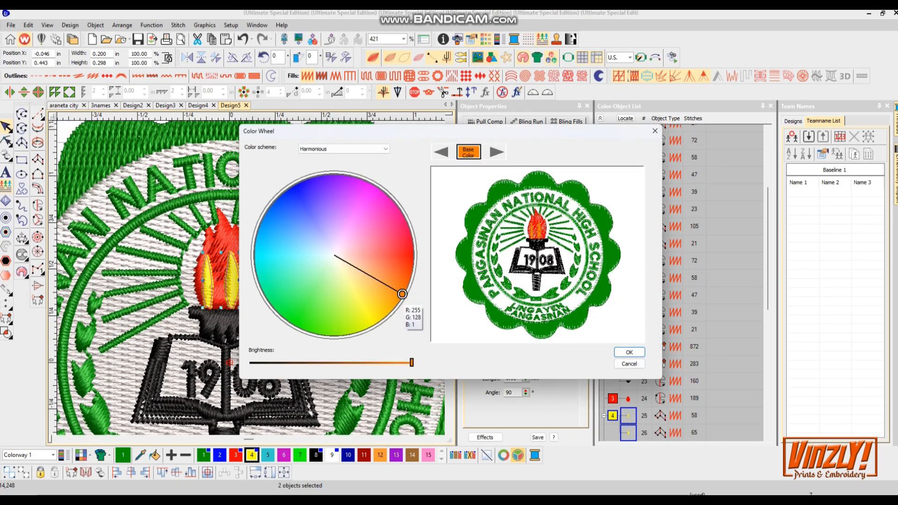
key("Return")
key("Tab")
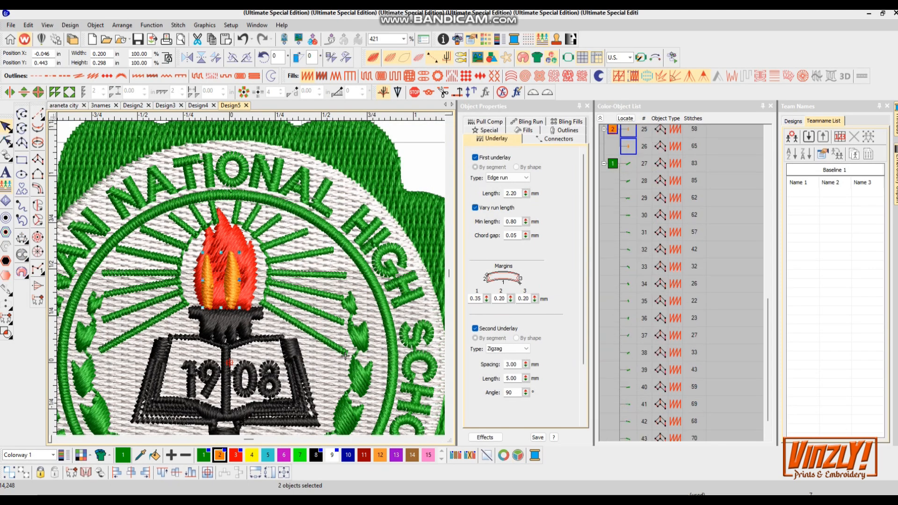
- Recolor all the selected rays black
left_click(316, 455)
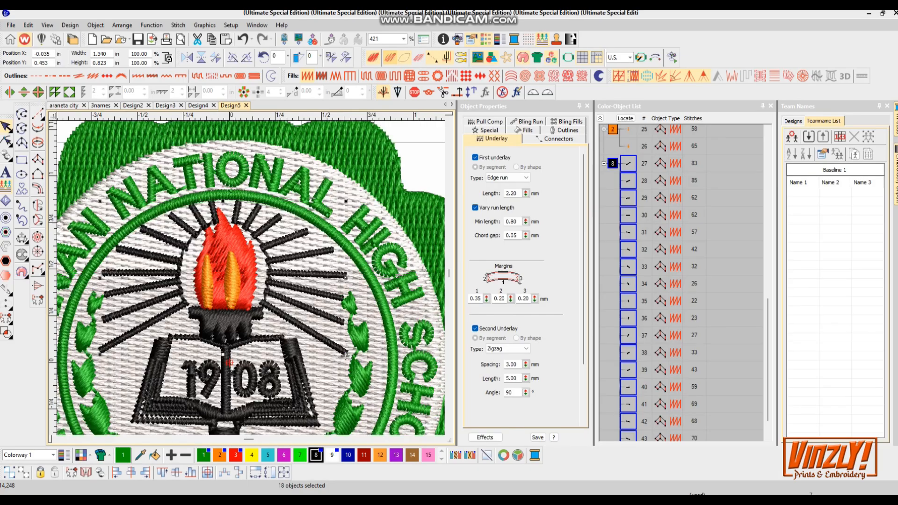
scroll(345, 357, "down", 5)
scroll(354, 278, "up", 5)
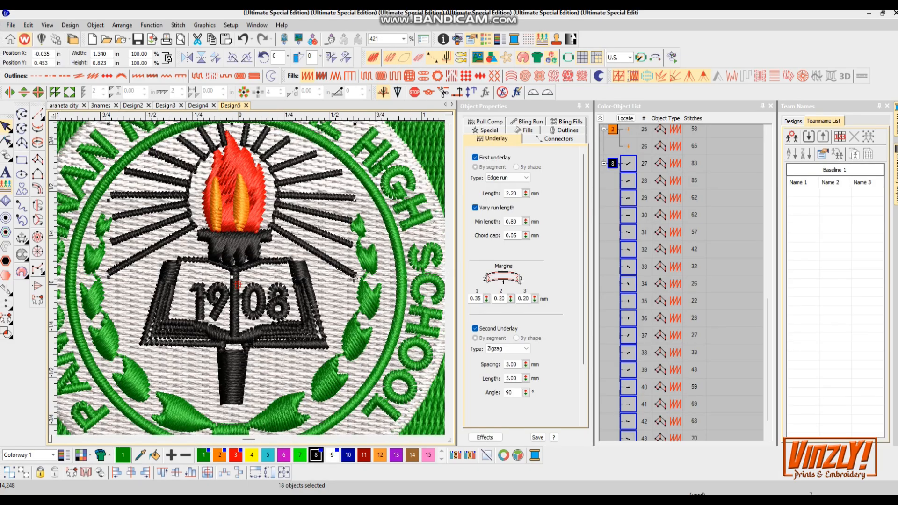
key("0")
right_click(631, 257)
key("Escape")
scroll(298, 285, "up", 2)
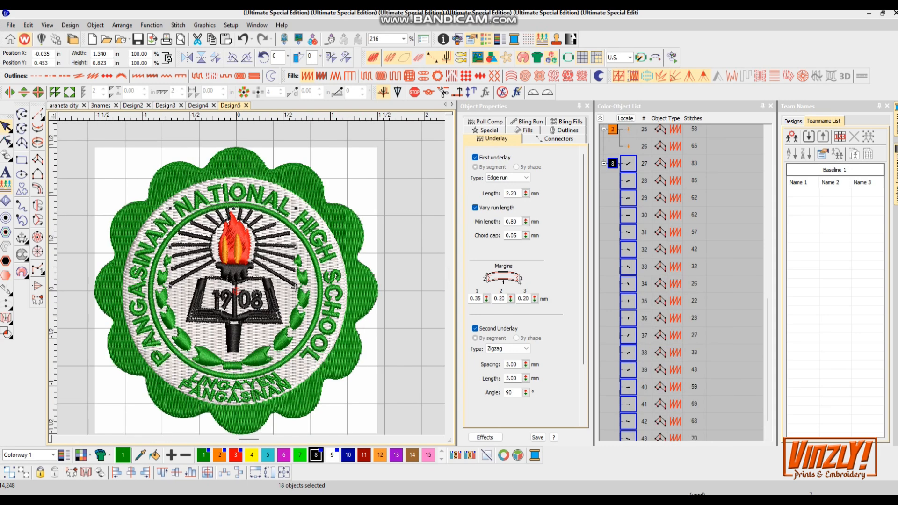
key("u")
key("shift+Tab")
key("shift+Tab")
key("shift+Tab")
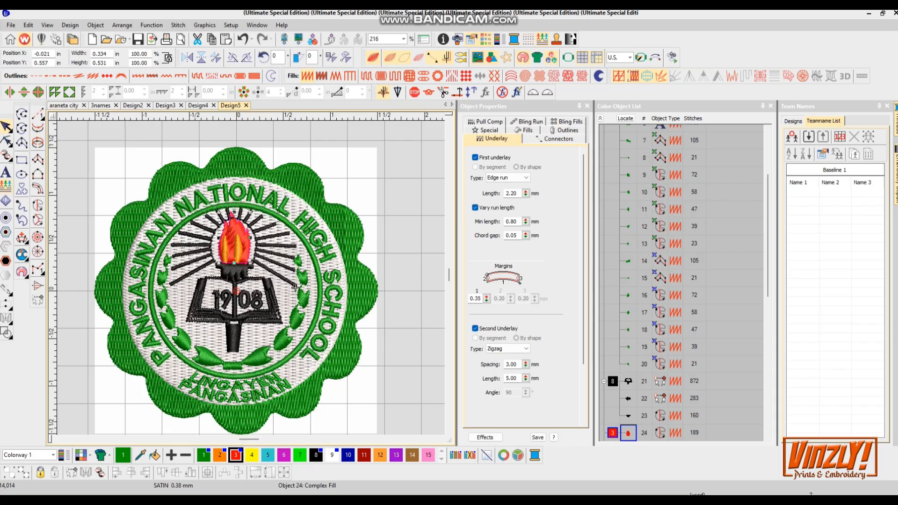
key("Escape")
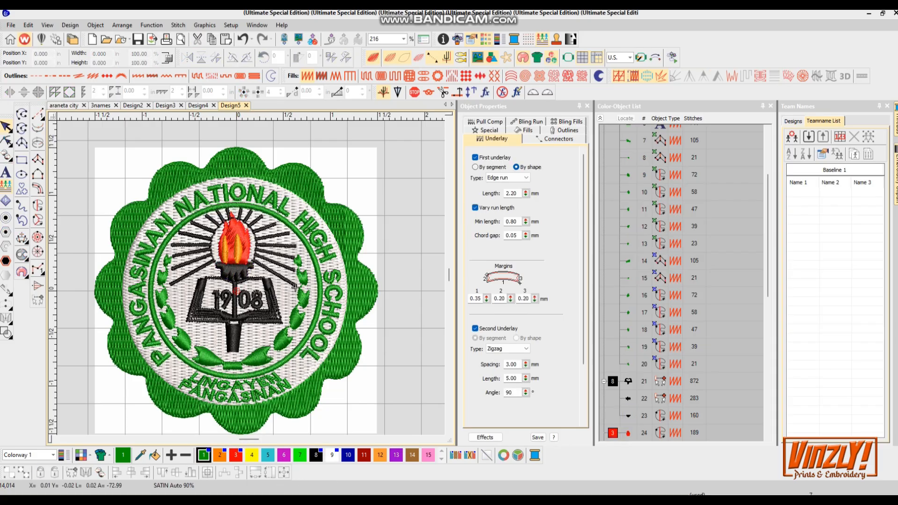
- Select the whole seal design and set its horizontal position to 0
left_click(10, 25)
left_click(263, 117)
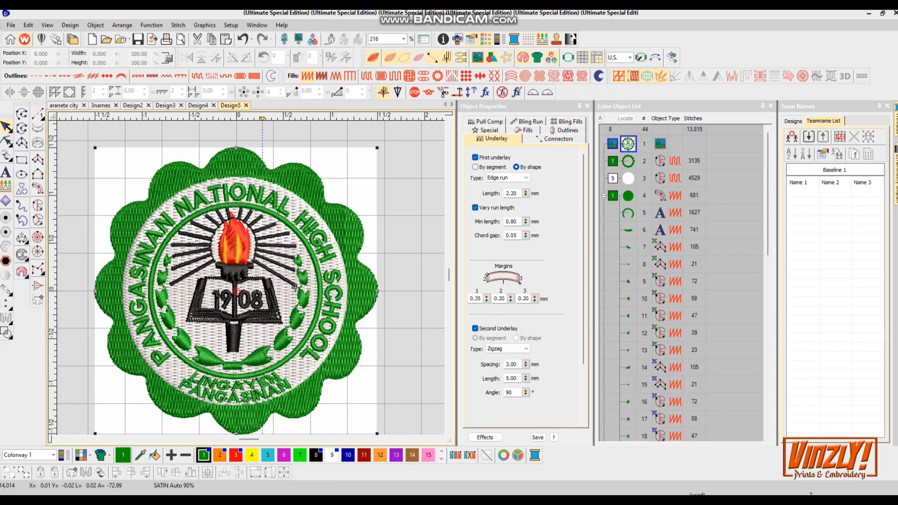
left_click_drag(295, 287, 405, 370)
scroll(272, 313, "down", 4)
left_click_drag(273, 313, 308, 279)
left_click_drag(137, 223, 267, 359)
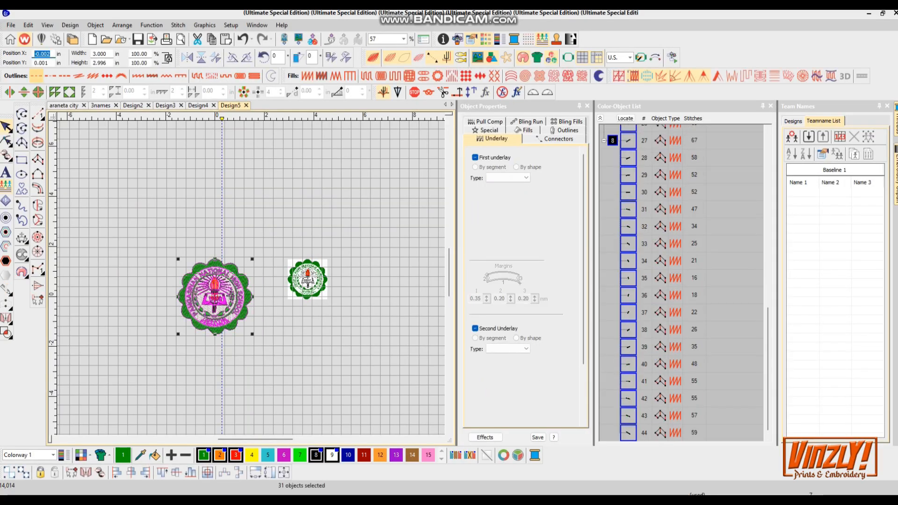
type("0")
key("Return")
left_click(71, 25)
left_click(95, 104)
left_click(384, 170)
left_click(501, 169)
- Save the design as PANGASINAN NATIONAOL HIGH SCHOOL in EMB format
left_click(10, 25)
left_click(31, 120)
type("PANGAS")
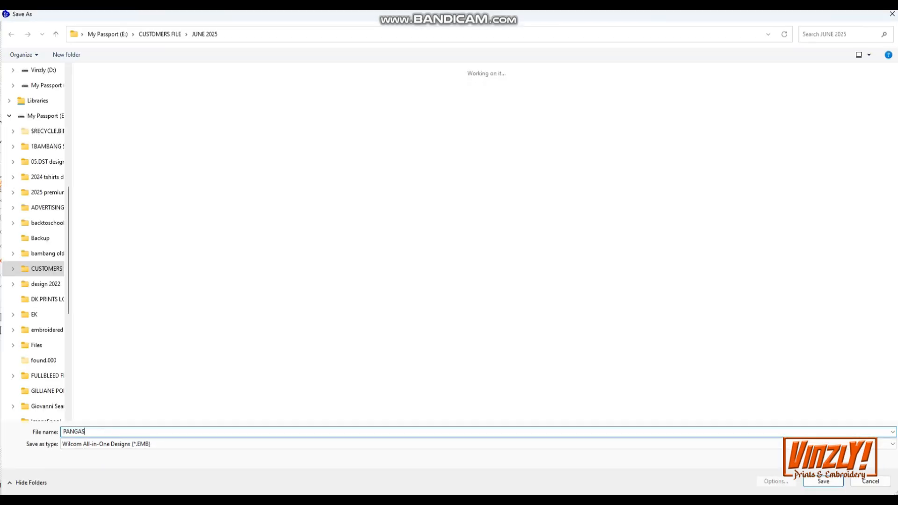
type("INAN NATIONAOL HIGH SCHOOL")
key("Return")
- Export the design as a Tajima DST machine file named PANGASINAN NATIONAOL HIGH SCHOOL
left_click(10, 25)
left_click(33, 163)
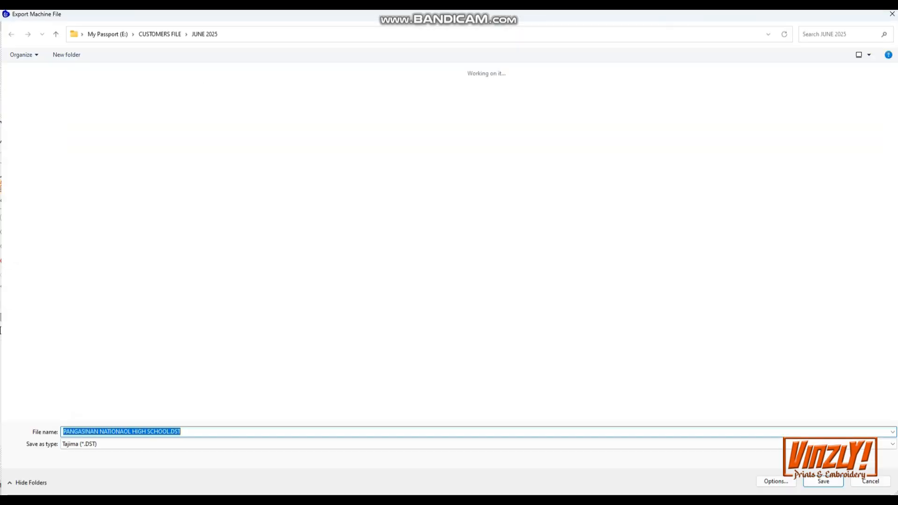
key("Return")
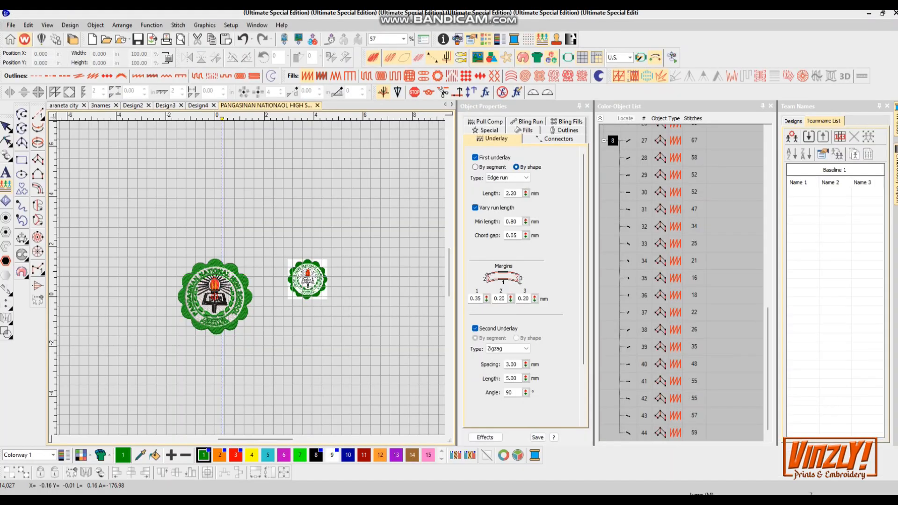
scroll(272, 229, "up", 9)
scroll(292, 259, "down", 3)
scroll(266, 276, "up", 3)
scroll(229, 325, "down", 5)
scroll(249, 311, "up", 3)
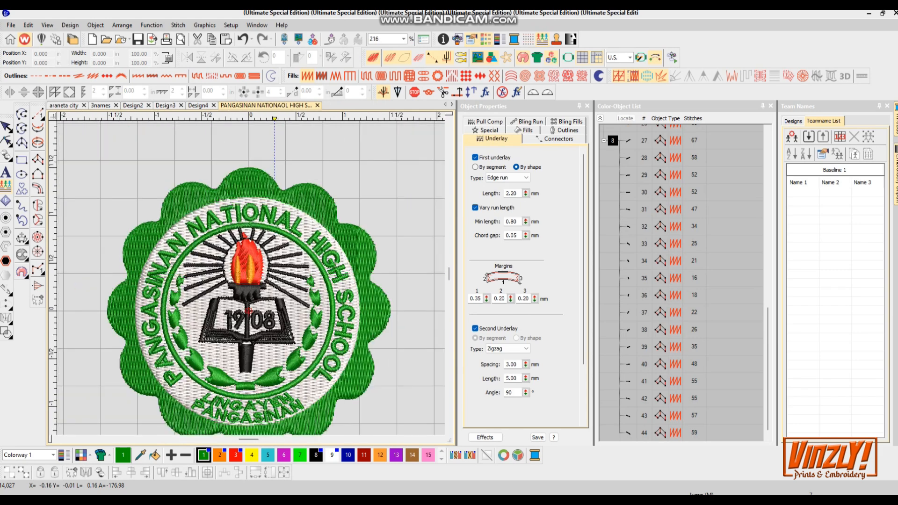